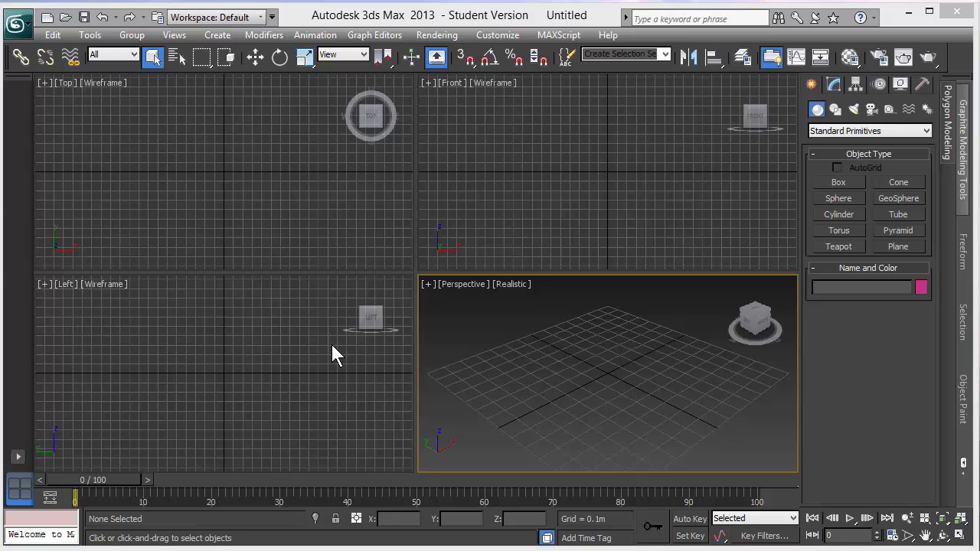
Step: In a maximized Top view, draw a closed seven-vertex Line about 0.6 m wide and 0.7 m high with its straight side on the Y axis
{"action": "left_click", "coordinate": [150, 141]}
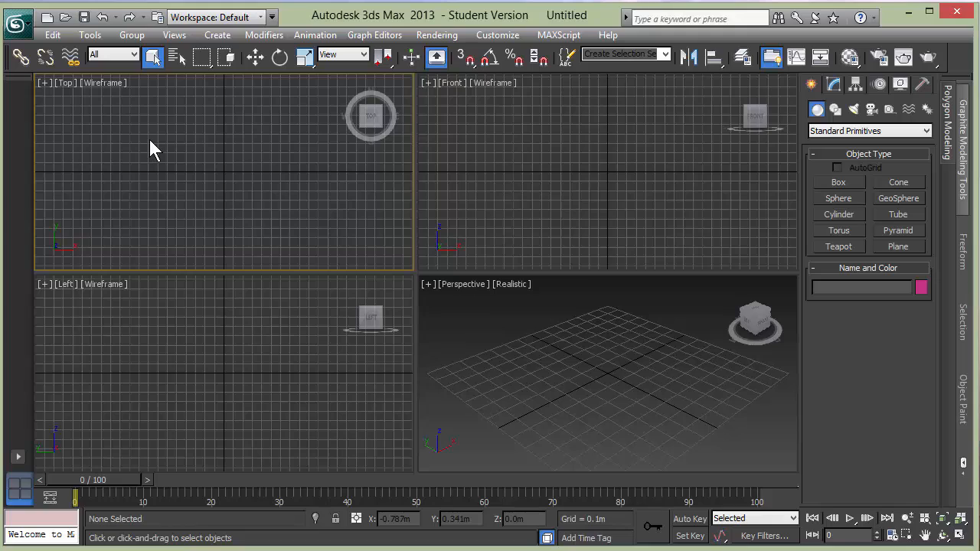
{"action": "key", "text": "alt+w"}
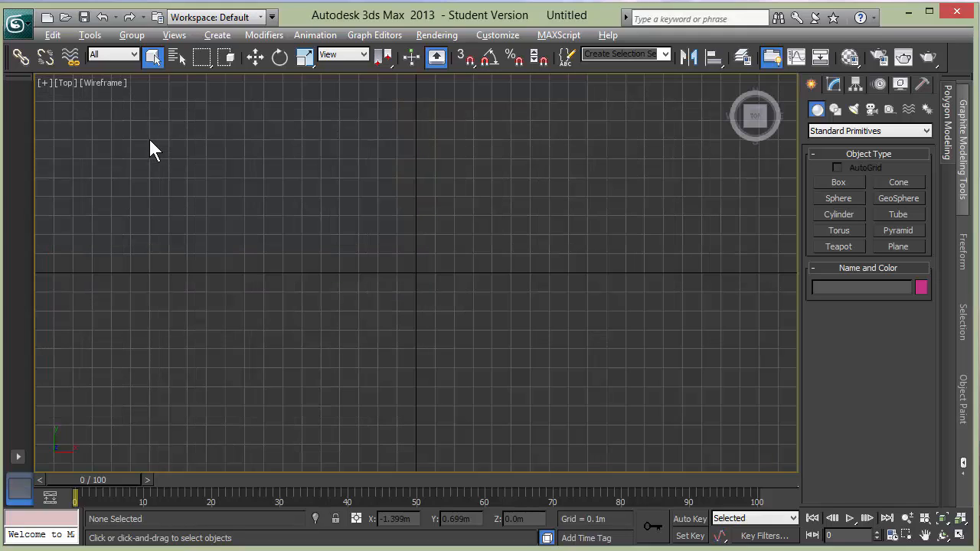
{"action": "left_click", "coordinate": [834, 110]}
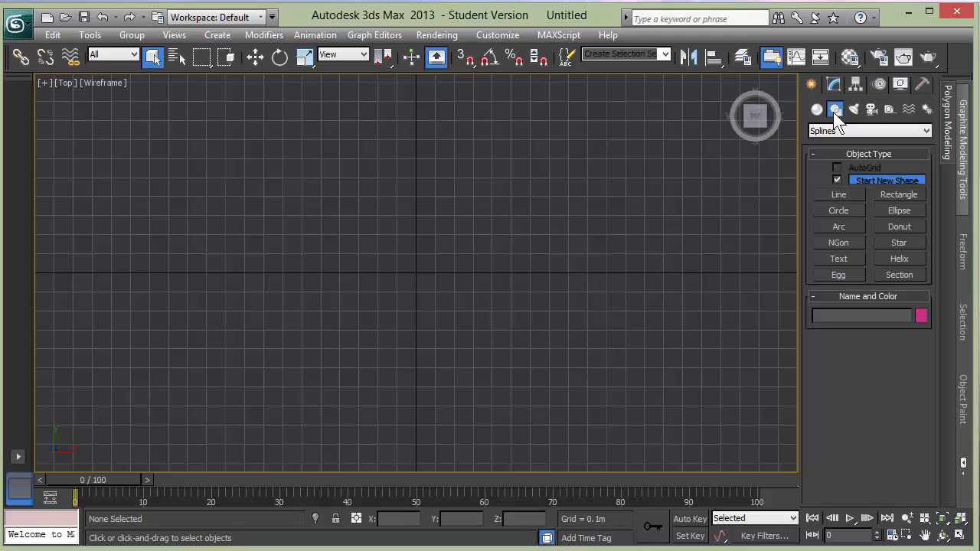
{"action": "left_click", "coordinate": [838, 195]}
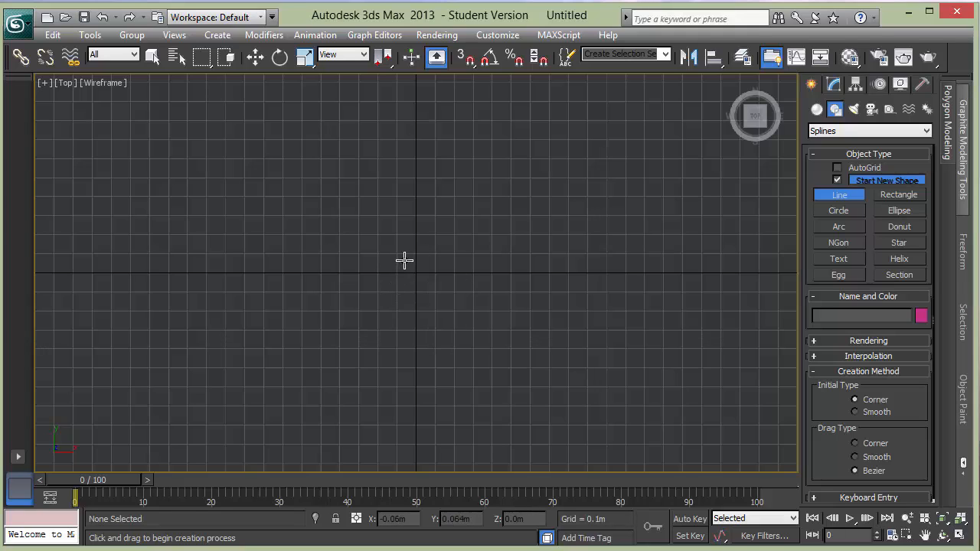
{"action": "left_click", "coordinate": [415, 234]}
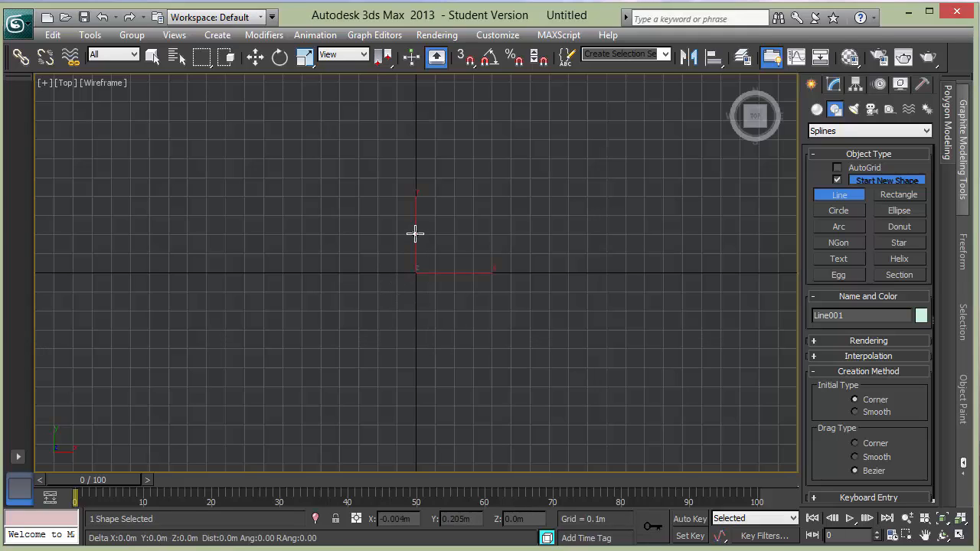
{"action": "left_click", "coordinate": [474, 198]}
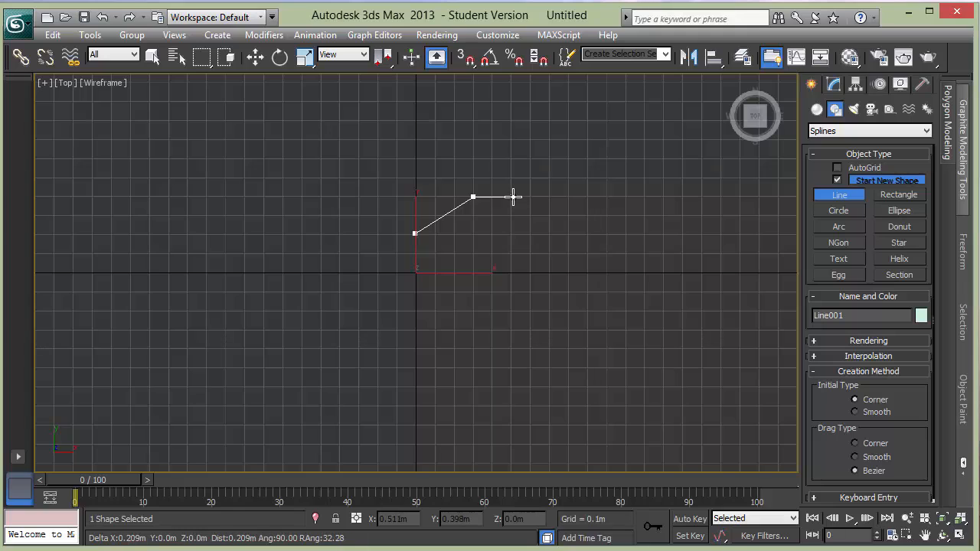
{"action": "left_click", "coordinate": [511, 198]}
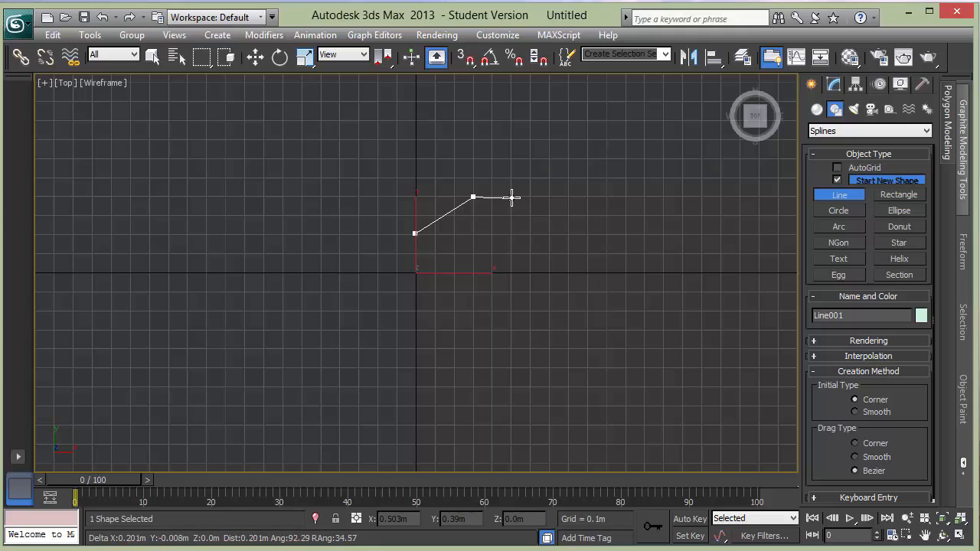
{"action": "left_click", "coordinate": [531, 273]}
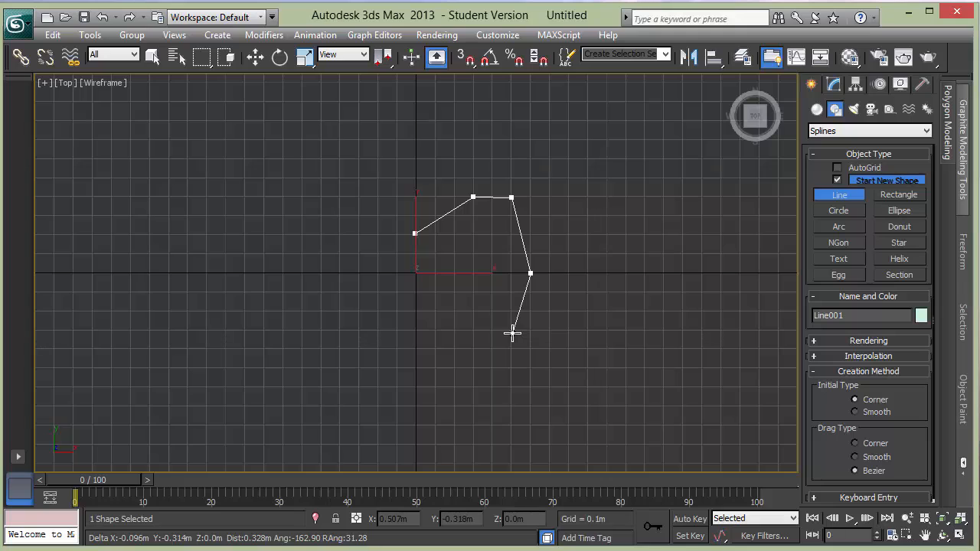
{"action": "left_click", "coordinate": [512, 333]}
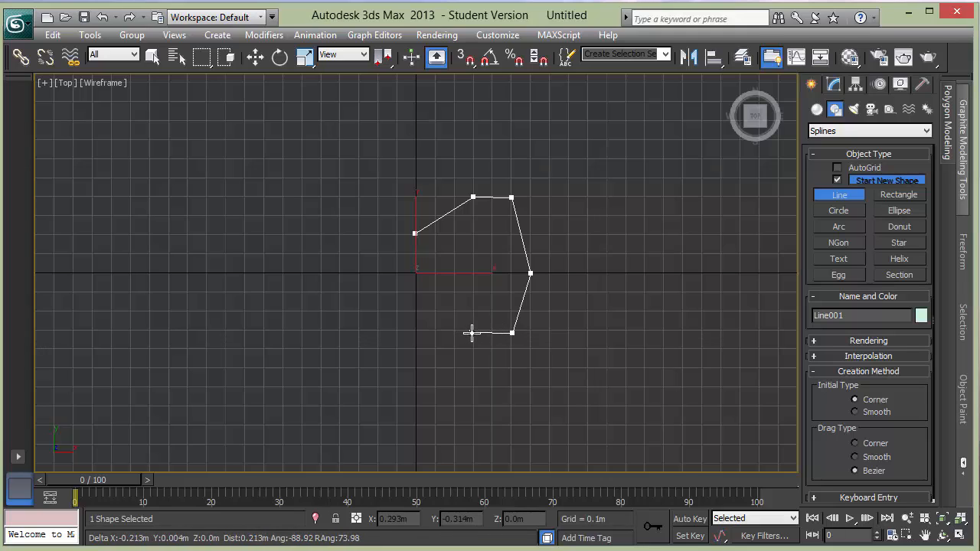
{"action": "left_click", "coordinate": [473, 334]}
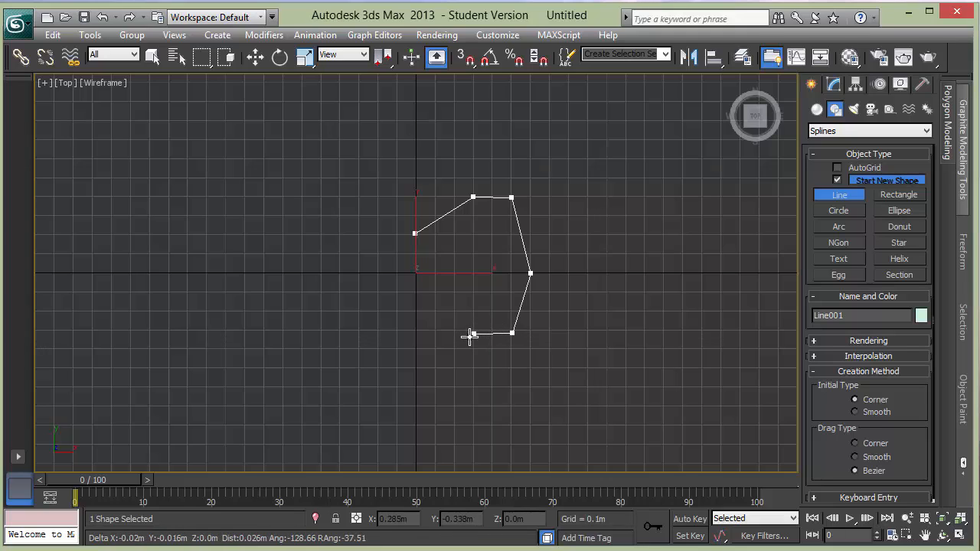
{"action": "left_click", "coordinate": [415, 312]}
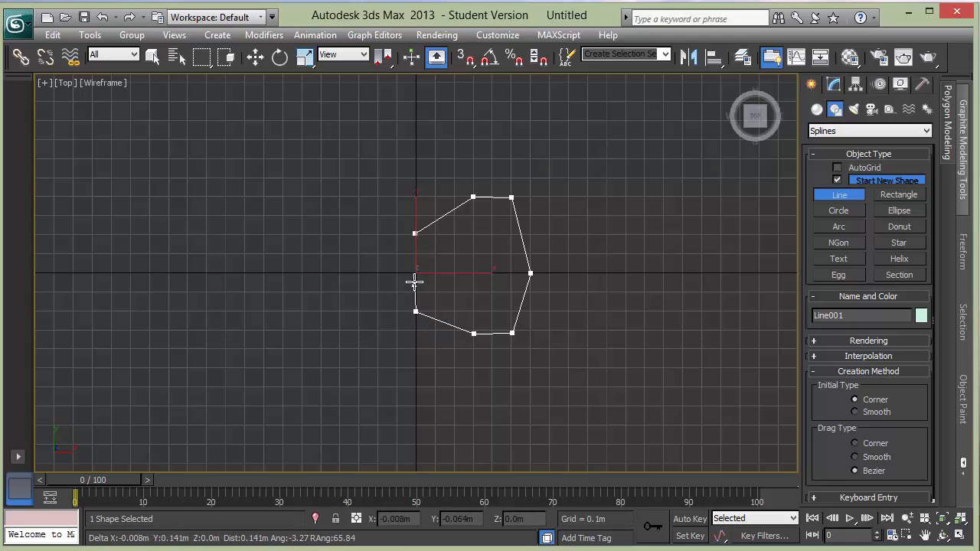
{"action": "left_click", "coordinate": [416, 233]}
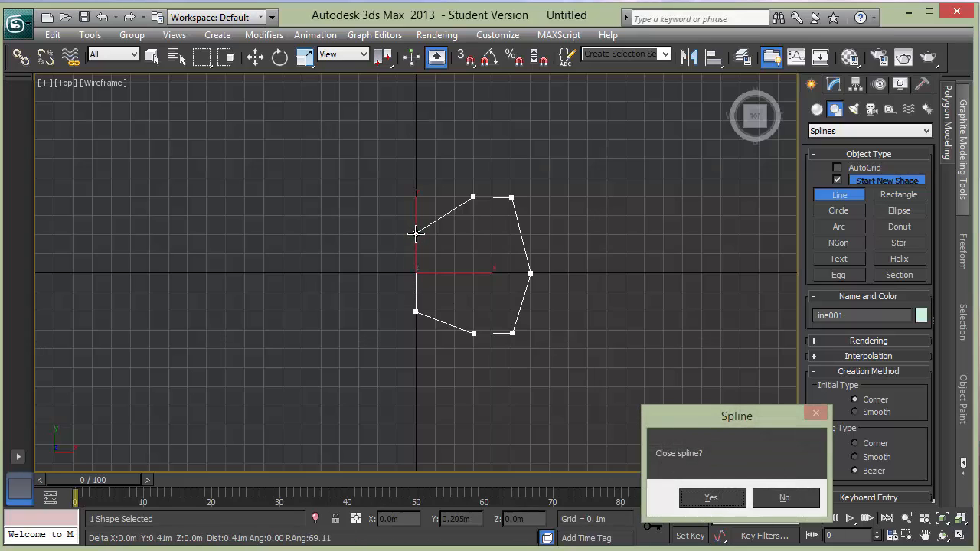
{"action": "left_click_drag", "start_coordinate": [690, 410], "coordinate": [612, 322]}
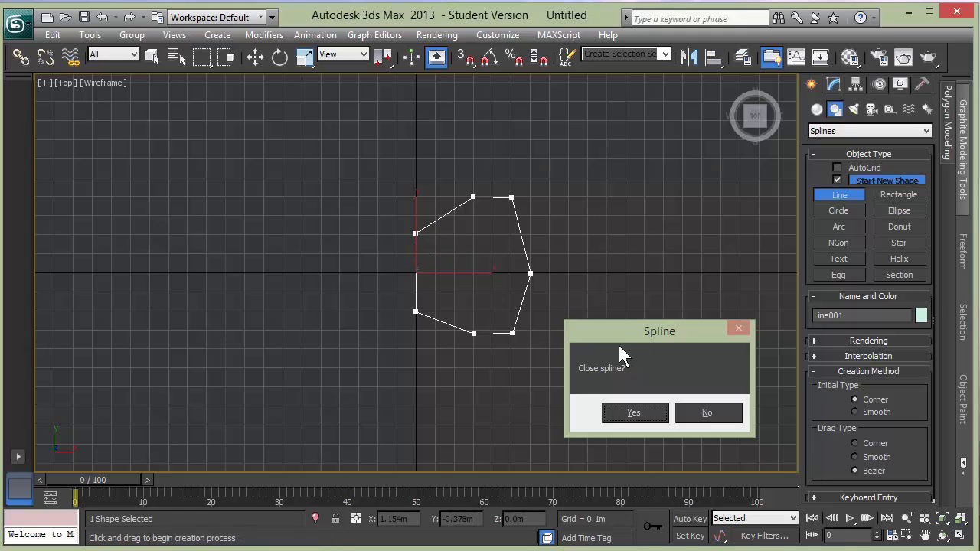
{"action": "left_click", "coordinate": [622, 413]}
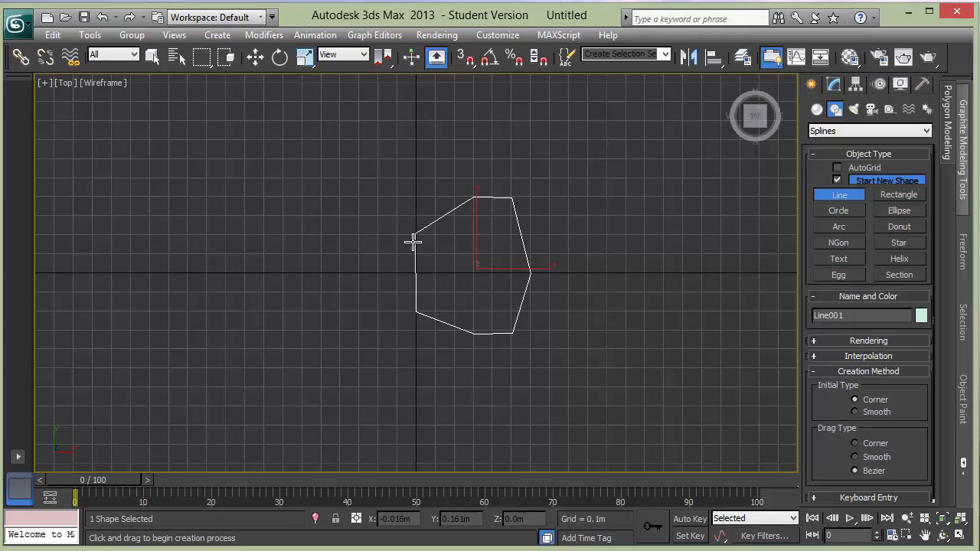
{"action": "left_click", "coordinate": [153, 58]}
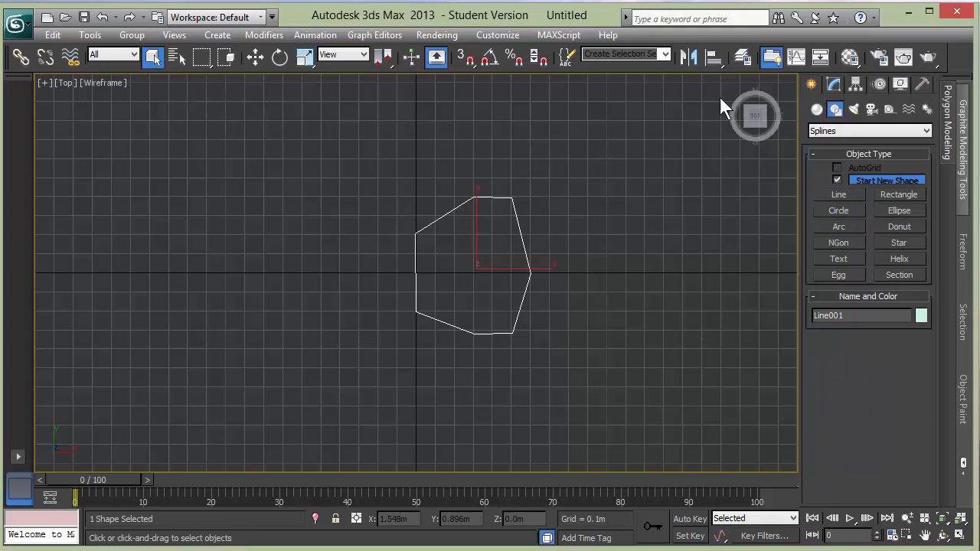
Step: In vertex editing, move the spline's upper-left vertex along X so that it sits exactly at X 0.0 m
{"action": "left_click", "coordinate": [837, 80]}
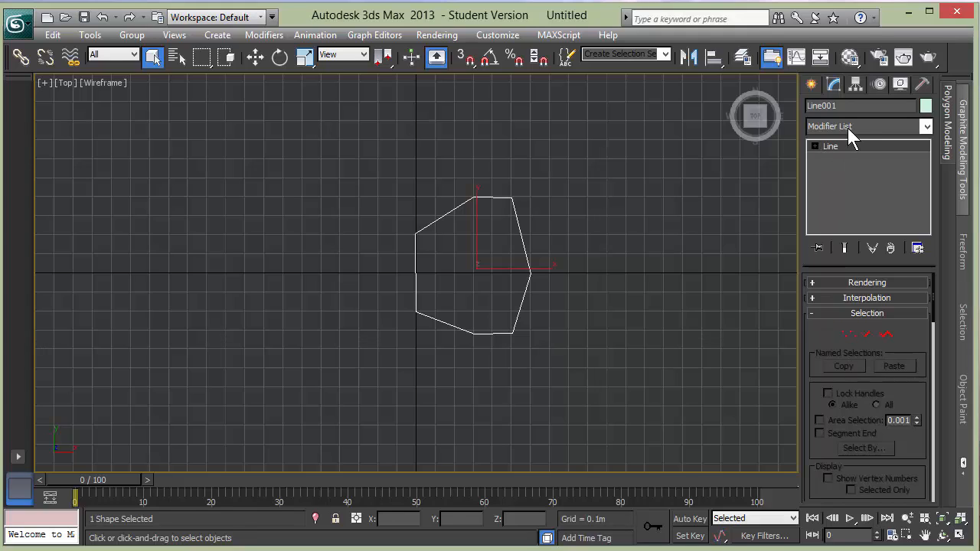
{"action": "left_click", "coordinate": [850, 337]}
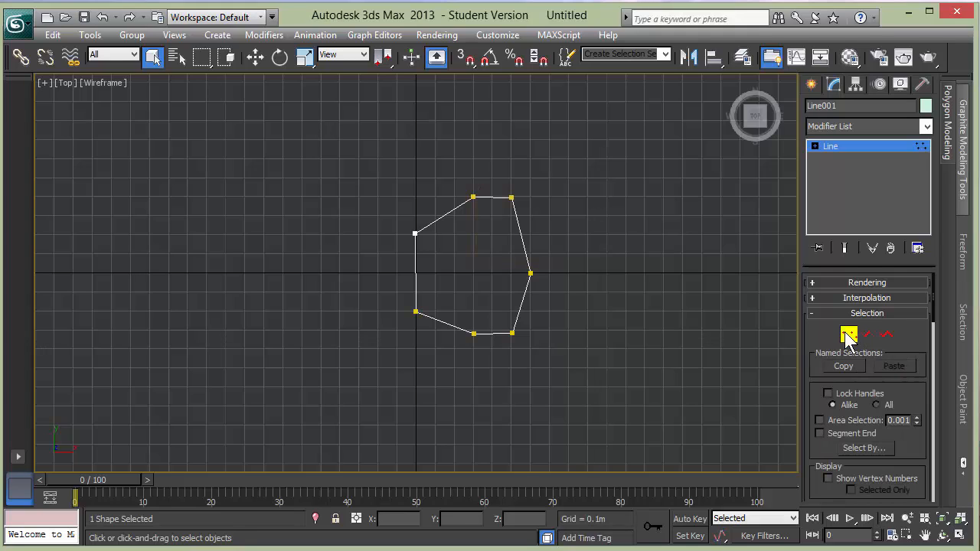
{"action": "left_click", "coordinate": [415, 230]}
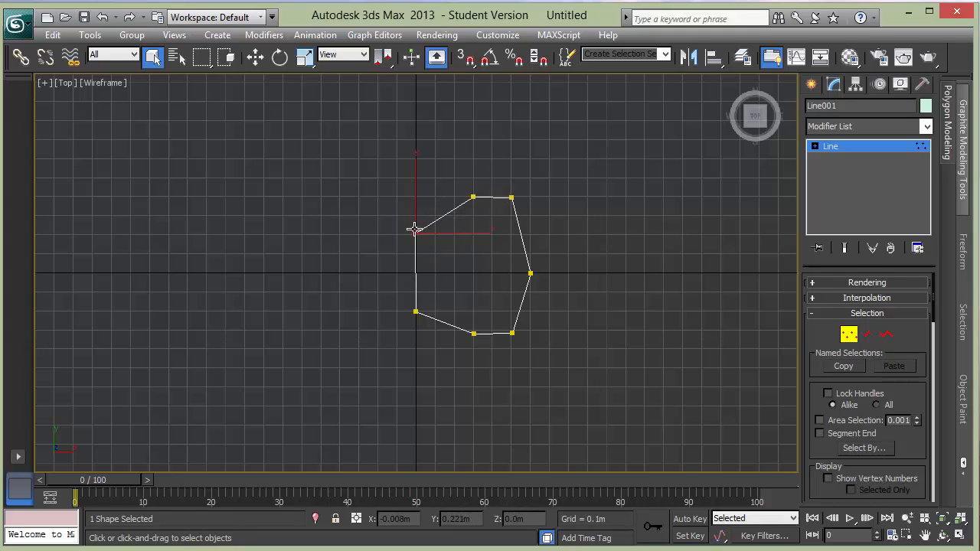
{"action": "left_click", "coordinate": [255, 56]}
{"action": "mouse_move", "coordinate": [479, 235]}
{"action": "left_mouse_down"}
{"action": "mouse_move", "coordinate": [496, 230]}
{"action": "mouse_move", "coordinate": [478, 237]}
{"action": "left_mouse_up"}
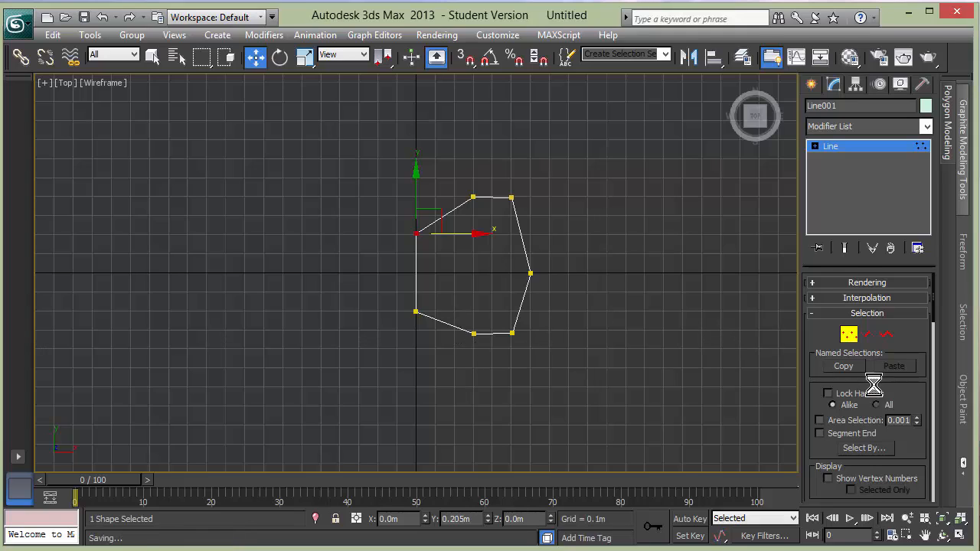
Step: Nudge the upper-right slanted segment to X 0.552 m, Y 0.199 m to level the top edge, and select the whole spline at spline level
{"action": "left_click", "coordinate": [869, 336]}
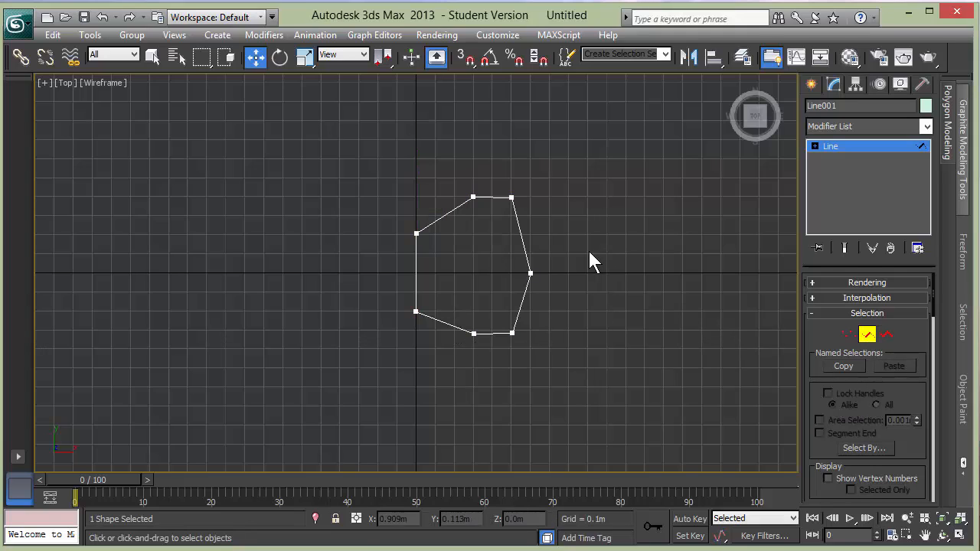
{"action": "left_click", "coordinate": [524, 238]}
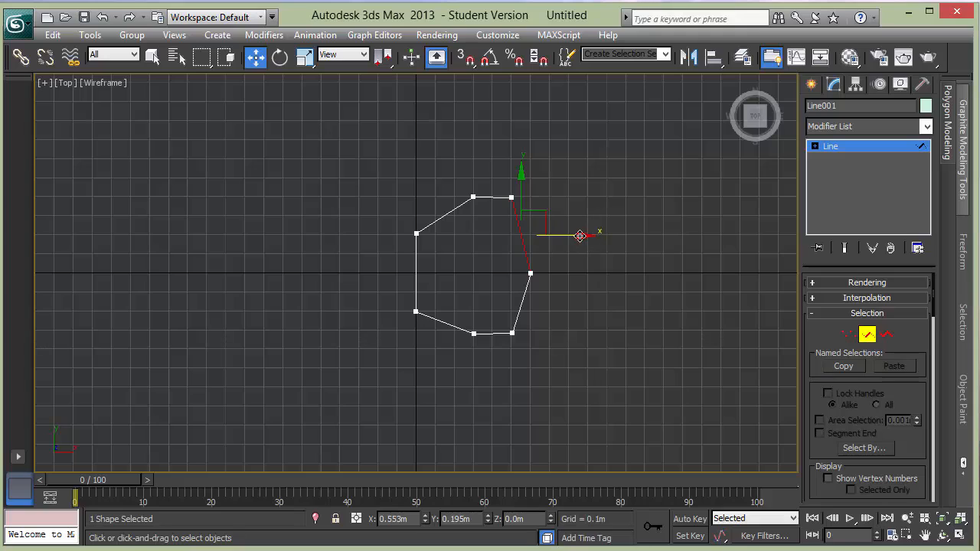
{"action": "mouse_move", "coordinate": [586, 234]}
{"action": "left_mouse_down"}
{"action": "mouse_move", "coordinate": [595, 234]}
{"action": "mouse_move", "coordinate": [580, 234]}
{"action": "left_mouse_up"}
{"action": "left_click_drag", "start_coordinate": [521, 174], "coordinate": [520, 174]}
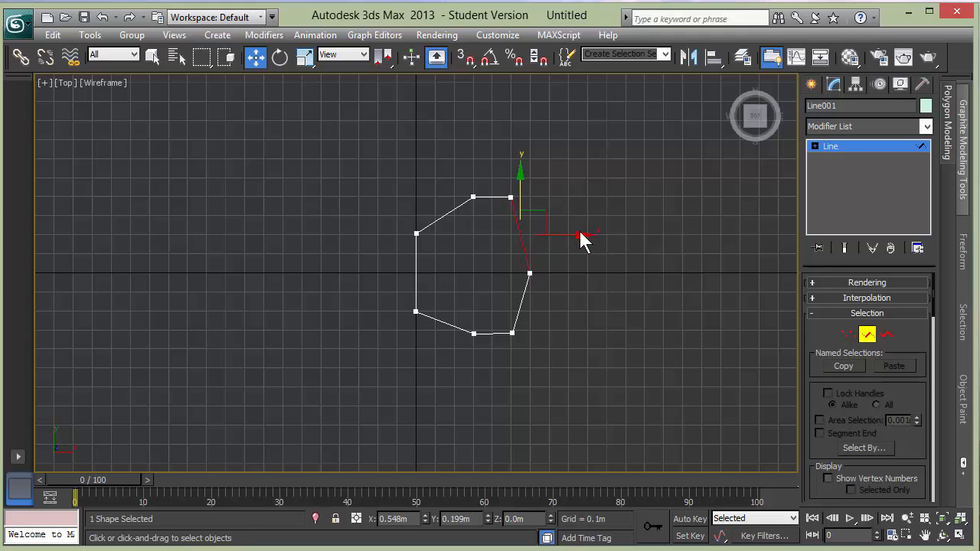
{"action": "left_click_drag", "start_coordinate": [580, 234], "coordinate": [588, 234]}
{"action": "left_click_drag", "start_coordinate": [582, 237], "coordinate": [579, 238]}
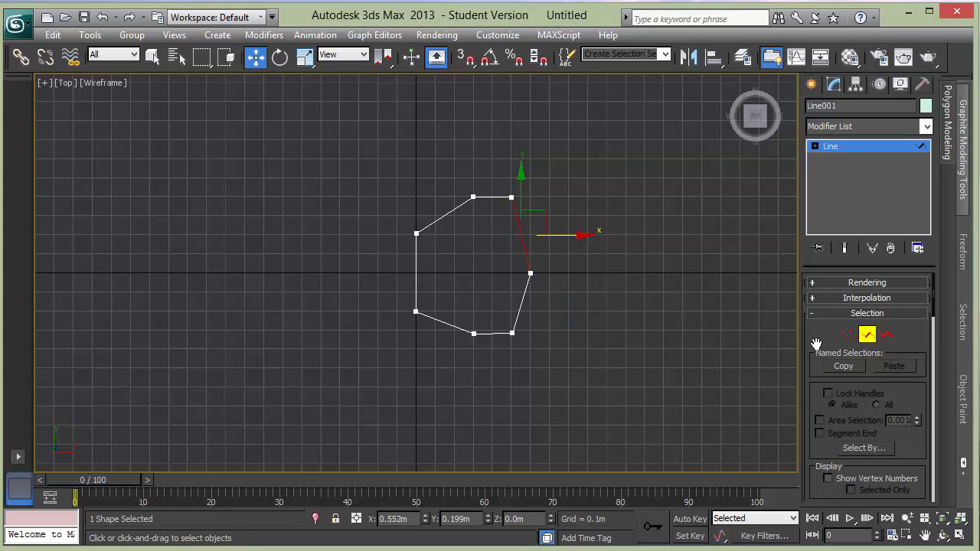
{"action": "left_click", "coordinate": [886, 335]}
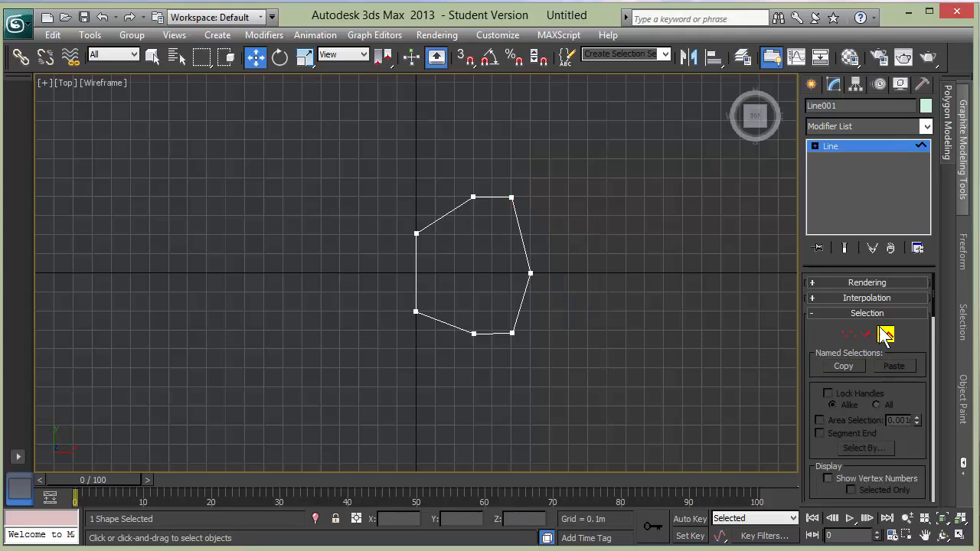
{"action": "left_click", "coordinate": [523, 236]}
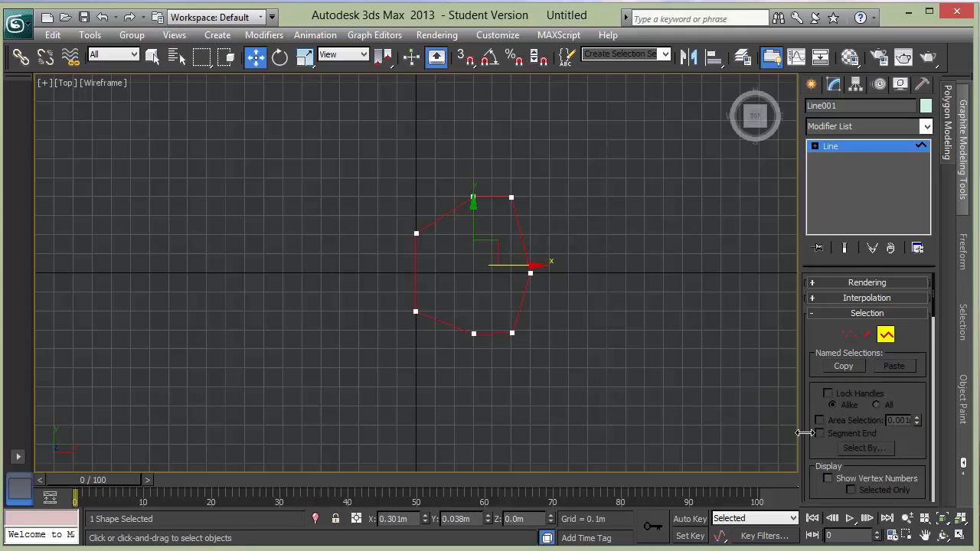
Step: Lower the two vertices of the shape's short bottom edge to about Y -0.4 m so the edge is horizontal
{"action": "left_click", "coordinate": [852, 335]}
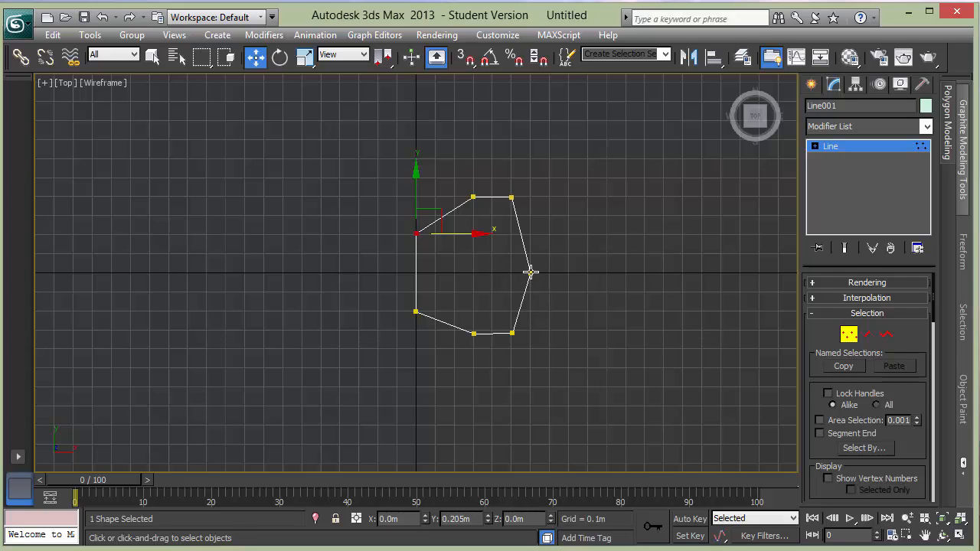
{"action": "left_click", "coordinate": [512, 333]}
{"action": "left_click_drag", "start_coordinate": [513, 274], "coordinate": [509, 293]}
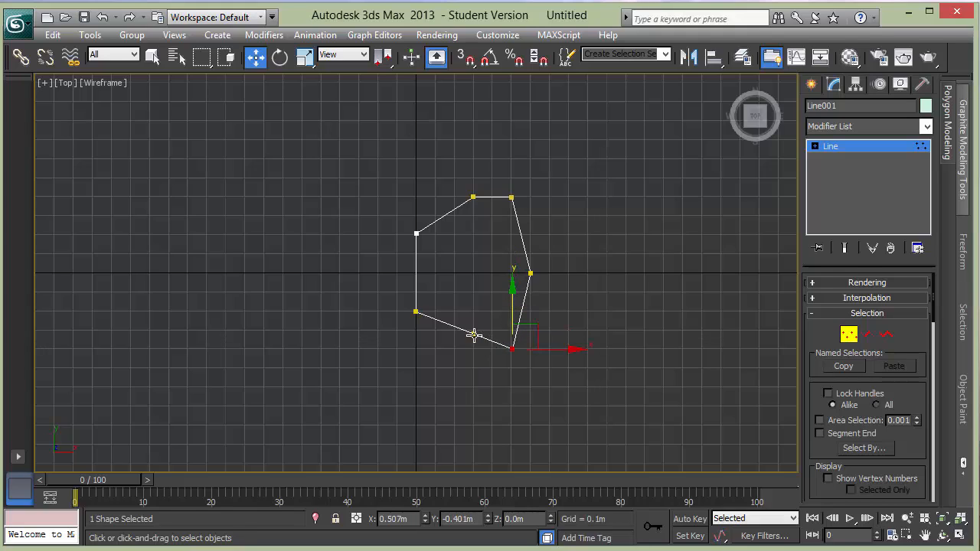
{"action": "left_click", "coordinate": [474, 334]}
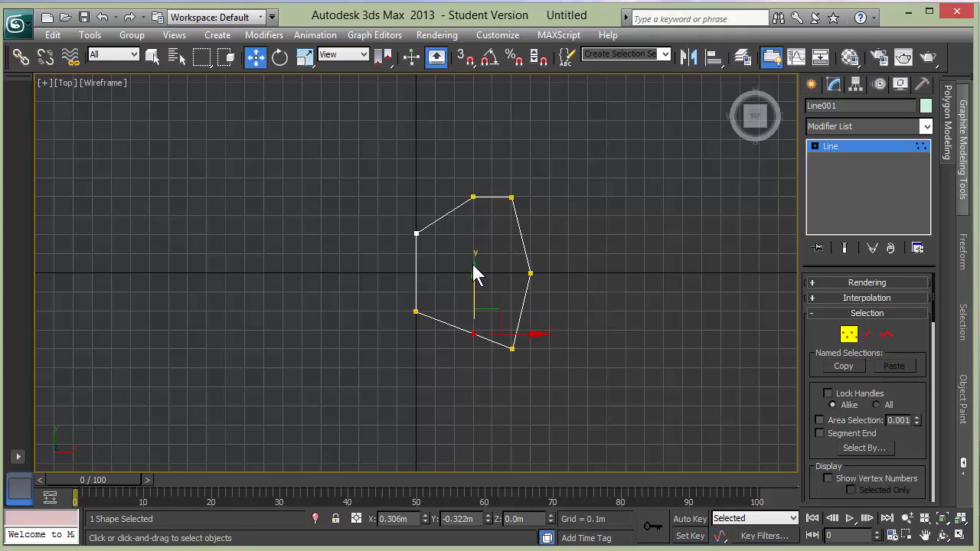
{"action": "left_click_drag", "start_coordinate": [473, 266], "coordinate": [474, 284]}
Step: Convert the upper-left vertex from a corner to a Bezier vertex and deselect it
{"action": "left_click", "coordinate": [158, 59]}
{"action": "left_click_drag", "start_coordinate": [387, 213], "coordinate": [433, 249]}
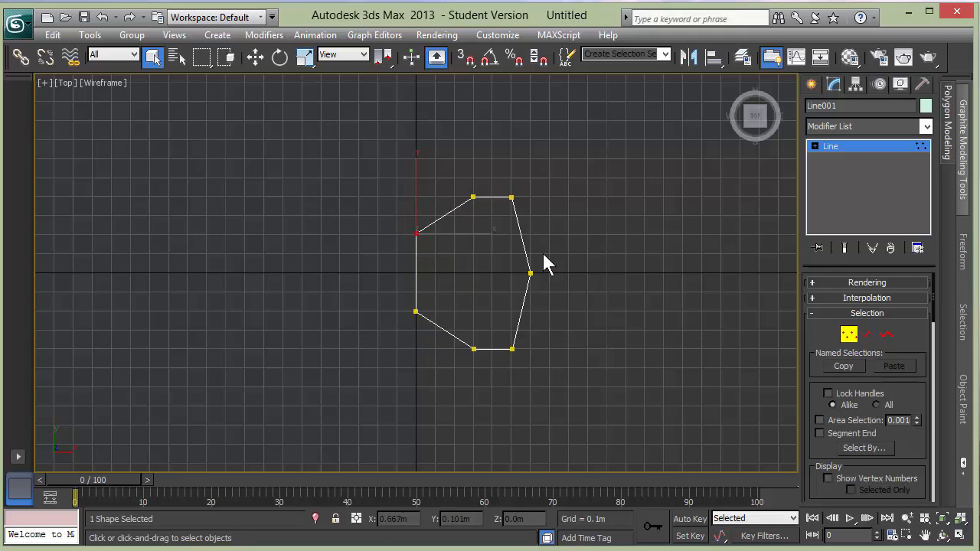
{"action": "right_click", "coordinate": [575, 197]}
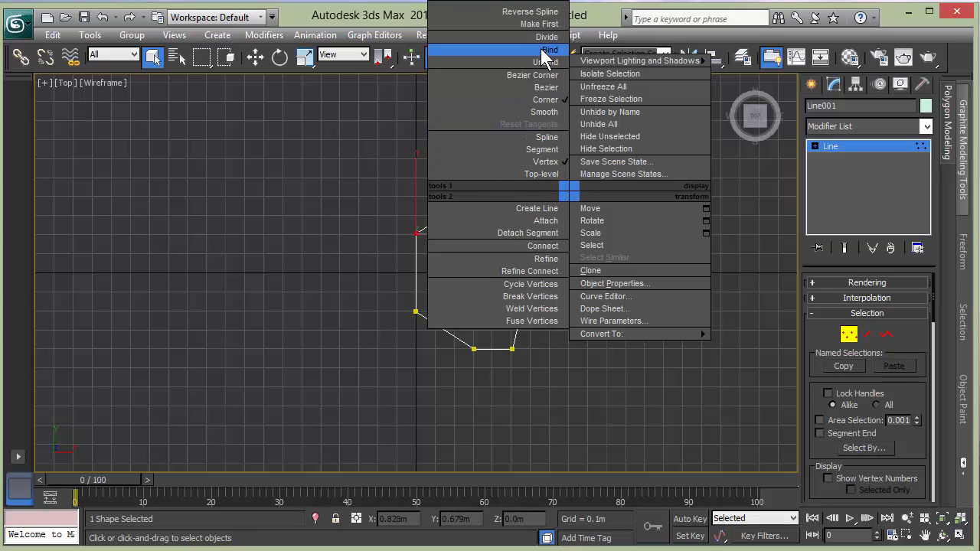
{"action": "mouse_move", "coordinate": [604, 337]}
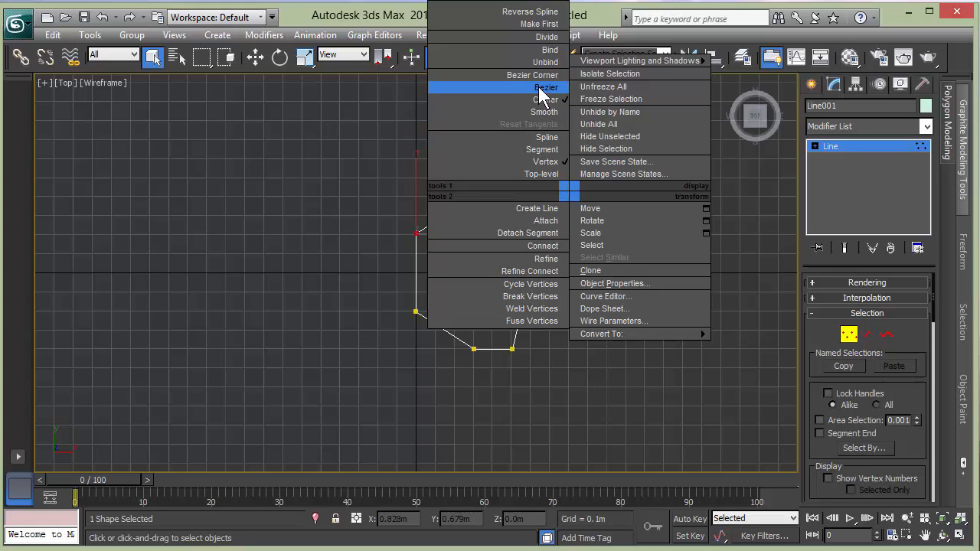
{"action": "left_click", "coordinate": [544, 88]}
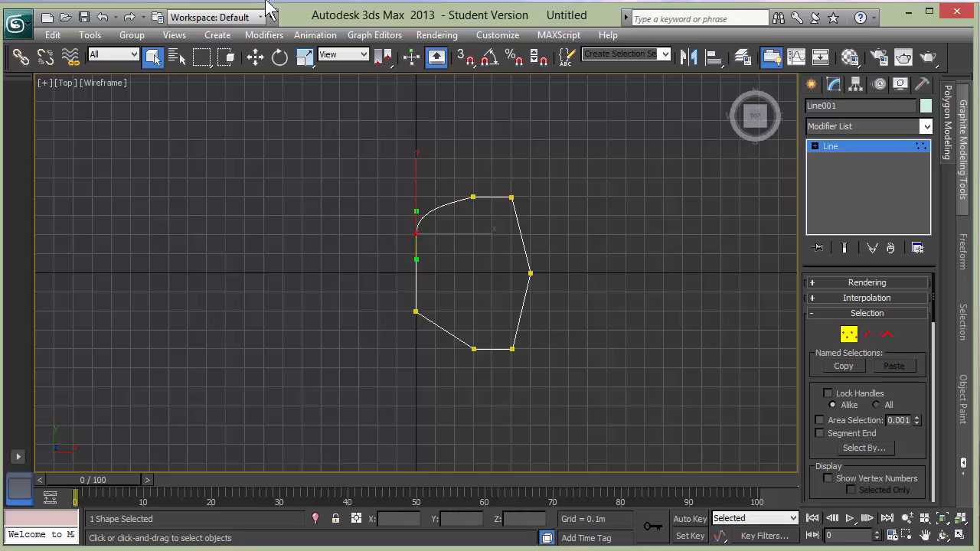
{"action": "left_click", "coordinate": [399, 263]}
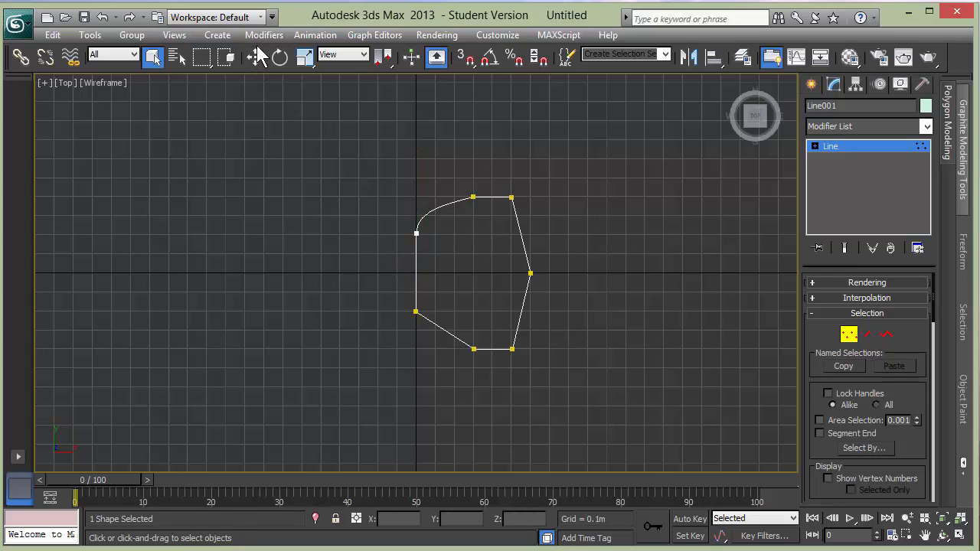
Step: Lengthen the upper-left vertex's Bezier handles vertically, pulling the lower handle down to the X axis to round the corner more
{"action": "left_click", "coordinate": [256, 56]}
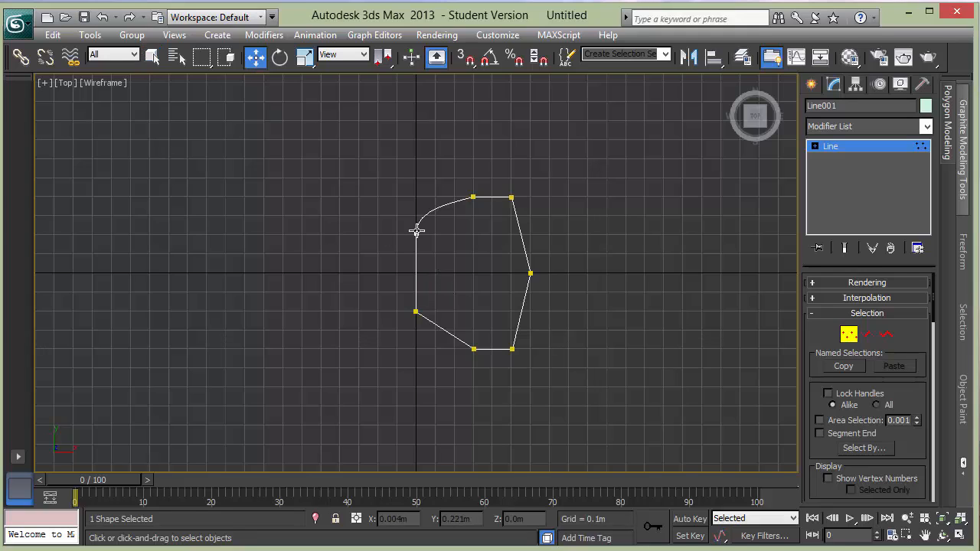
{"action": "left_click", "coordinate": [417, 231]}
{"action": "mouse_move", "coordinate": [417, 260]}
{"action": "left_mouse_down"}
{"action": "mouse_move", "coordinate": [404, 258]}
{"action": "mouse_move", "coordinate": [413, 274]}
{"action": "mouse_move", "coordinate": [414, 256]}
{"action": "mouse_move", "coordinate": [411, 283]}
{"action": "mouse_move", "coordinate": [411, 273]}
{"action": "left_mouse_up"}
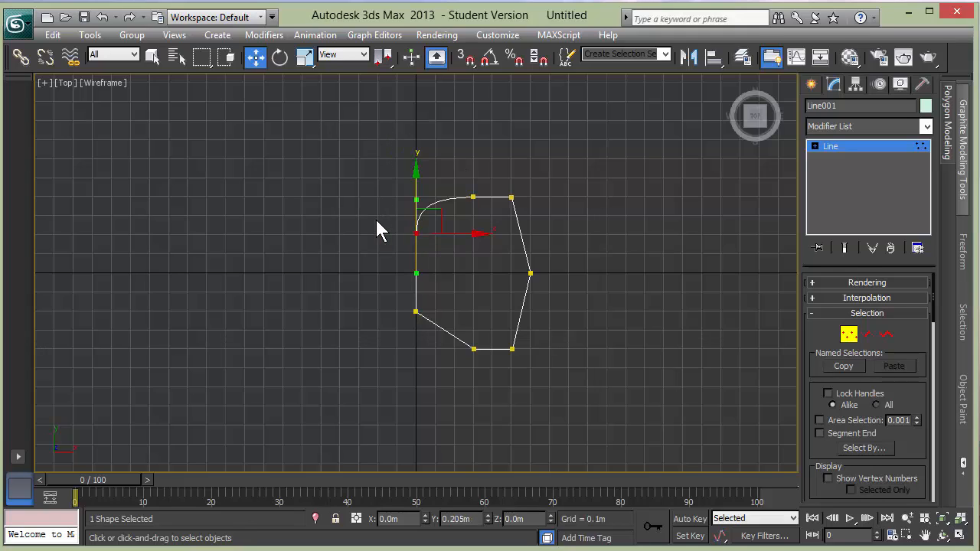
Step: Reselect the upper-left Bezier vertex and shorten its handles slightly along the Y axis
{"action": "scroll", "coordinate": [376, 218], "scroll_direction": "up", "scroll_amount": 2}
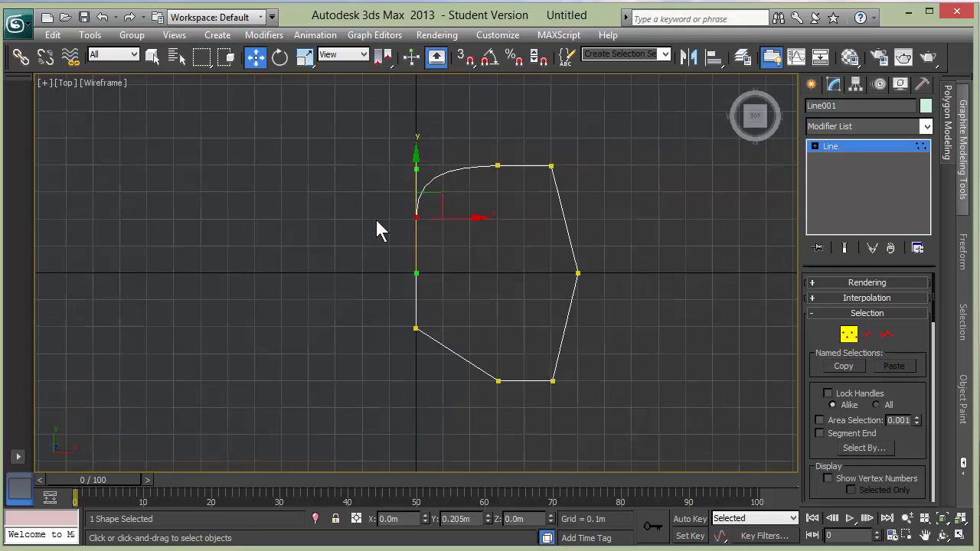
{"action": "left_click", "coordinate": [416, 170]}
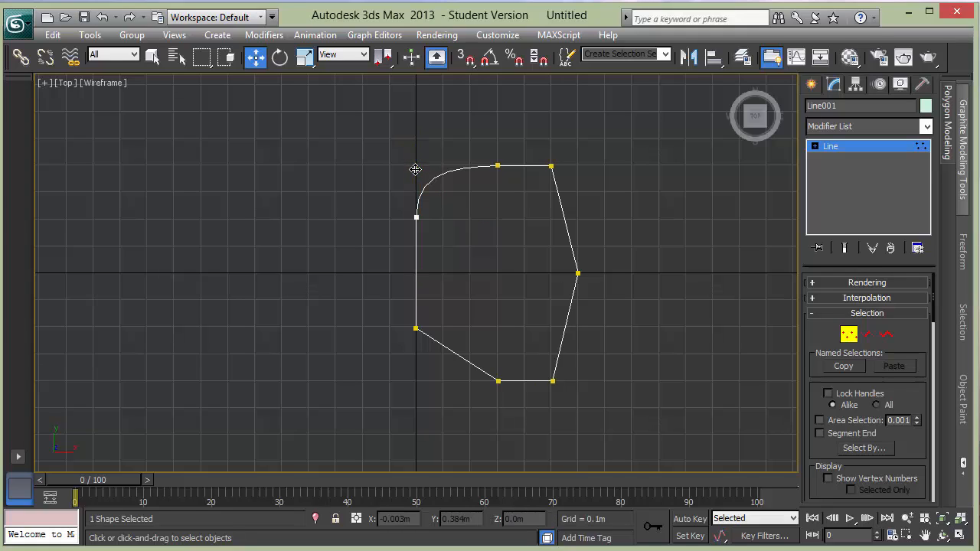
{"action": "left_click", "coordinate": [417, 217]}
{"action": "mouse_move", "coordinate": [417, 168]}
{"action": "left_mouse_down"}
{"action": "mouse_move", "coordinate": [412, 194]}
{"action": "mouse_move", "coordinate": [410, 175]}
{"action": "left_mouse_up"}
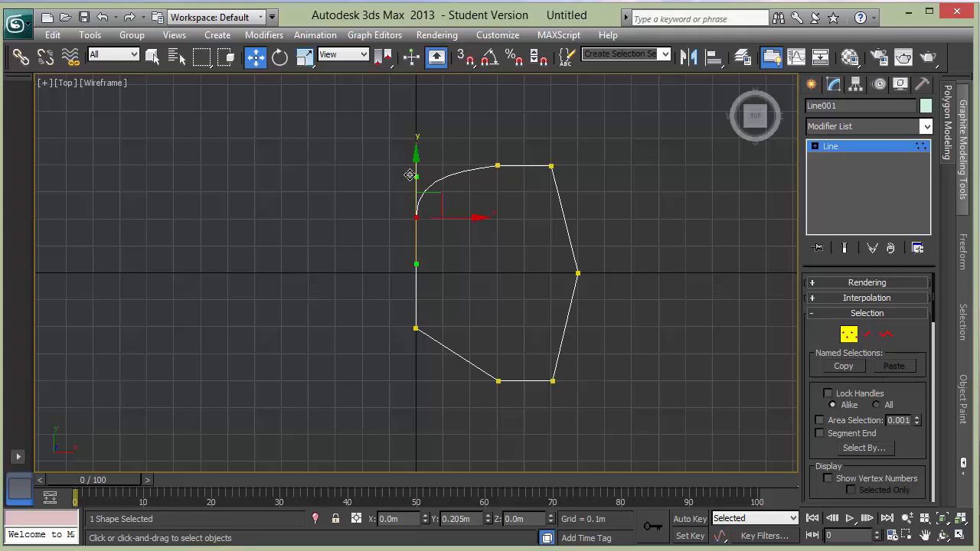
Step: Display the floating Axis Constraints tools and place them in the empty area beside the shape
{"action": "right_click", "coordinate": [340, 65]}
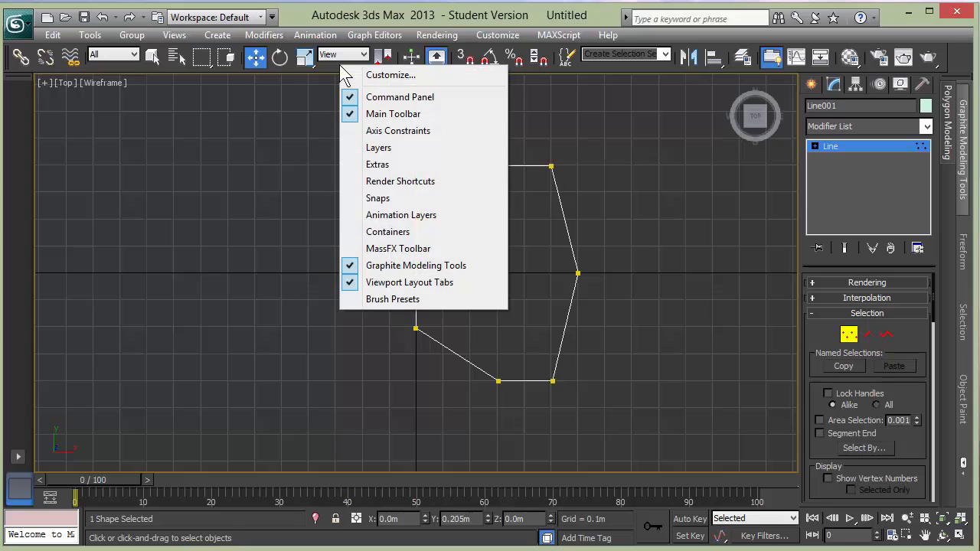
{"action": "left_click", "coordinate": [386, 132]}
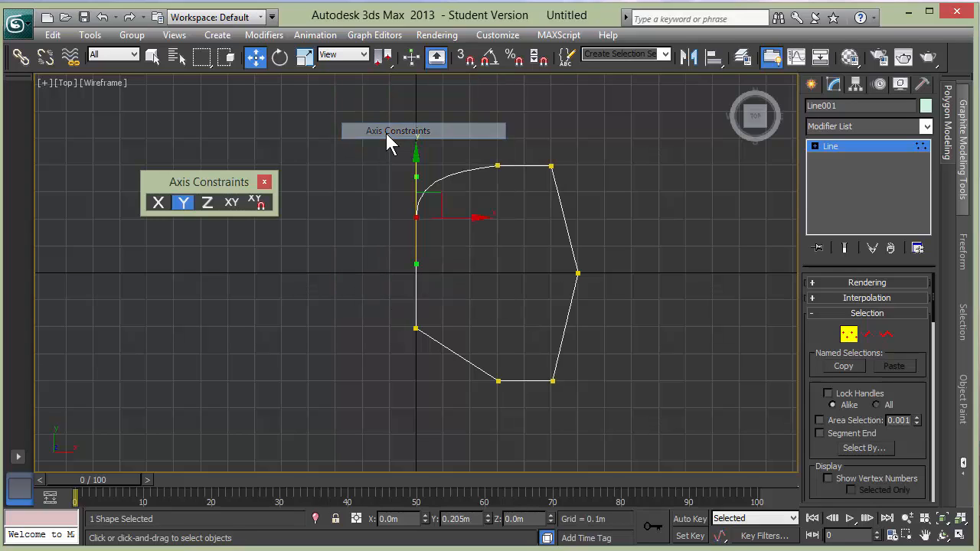
{"action": "left_click_drag", "start_coordinate": [220, 184], "coordinate": [265, 170]}
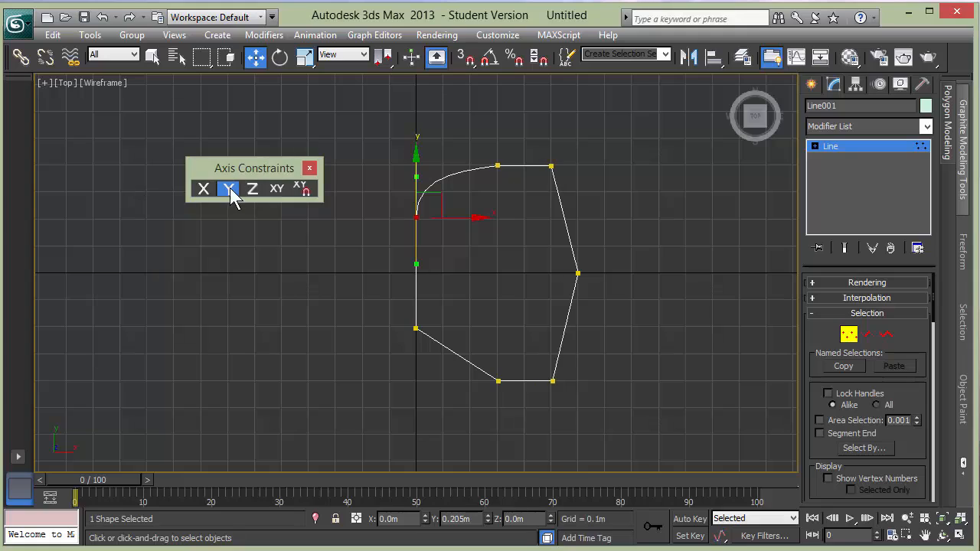
Step: Shift the upper-left vertex's lower handle slightly along X, then adjust it freely in XY, keeping the Axis Constraints tools clear of the shape
{"action": "left_click", "coordinate": [206, 191]}
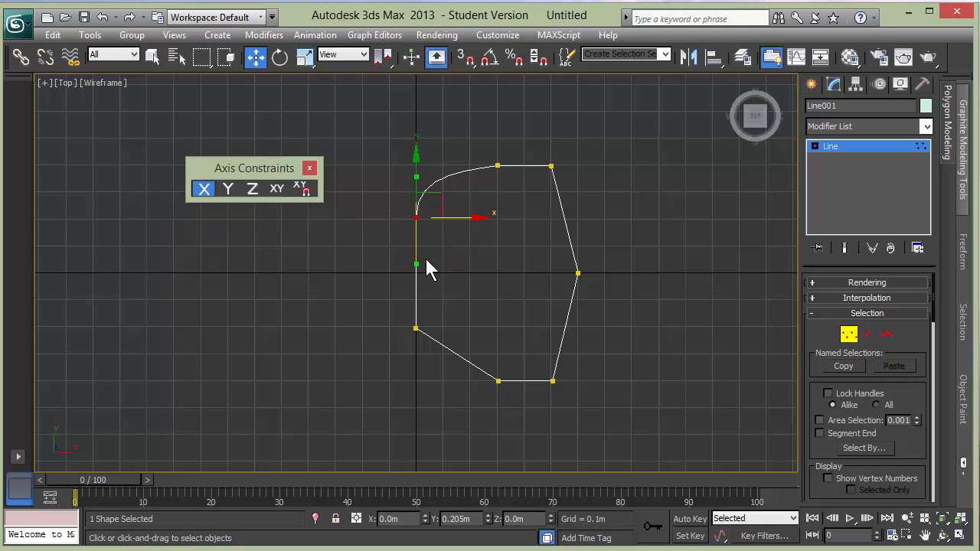
{"action": "mouse_move", "coordinate": [416, 264]}
{"action": "left_mouse_down"}
{"action": "mouse_move", "coordinate": [440, 274]}
{"action": "mouse_move", "coordinate": [394, 266]}
{"action": "mouse_move", "coordinate": [445, 274]}
{"action": "mouse_move", "coordinate": [398, 274]}
{"action": "mouse_move", "coordinate": [429, 274]}
{"action": "mouse_move", "coordinate": [402, 271]}
{"action": "mouse_move", "coordinate": [417, 273]}
{"action": "left_mouse_up"}
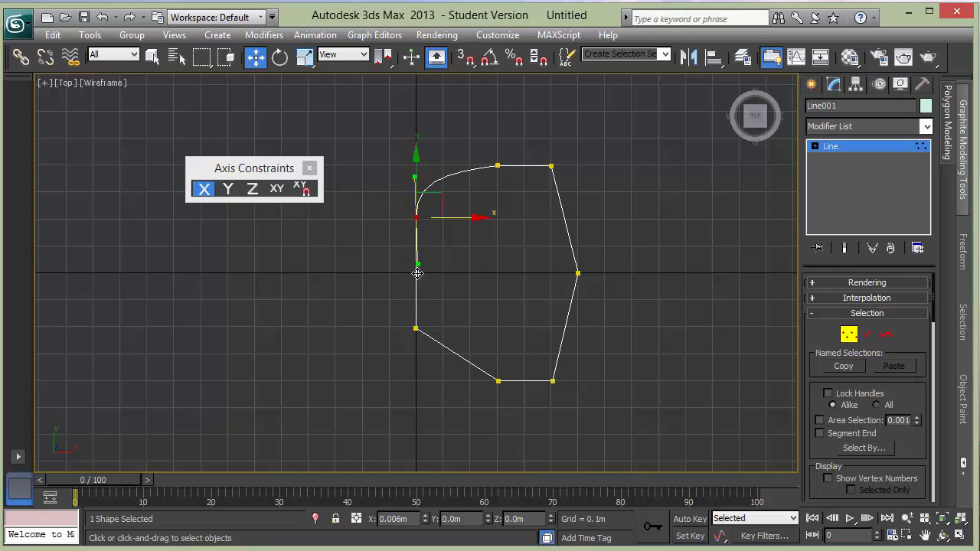
{"action": "left_click", "coordinate": [279, 191]}
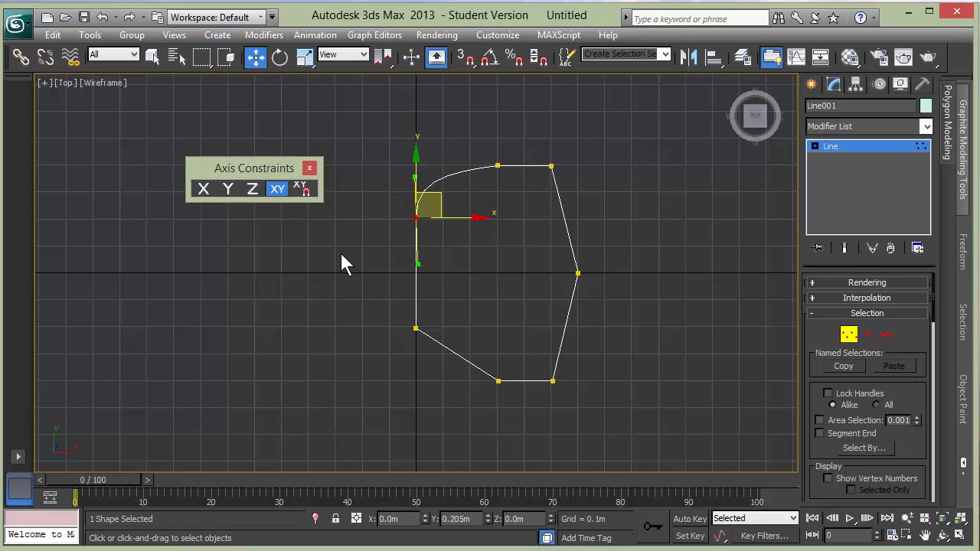
{"action": "mouse_move", "coordinate": [417, 263]}
{"action": "left_mouse_down"}
{"action": "mouse_move", "coordinate": [390, 262]}
{"action": "mouse_move", "coordinate": [415, 267]}
{"action": "left_mouse_up"}
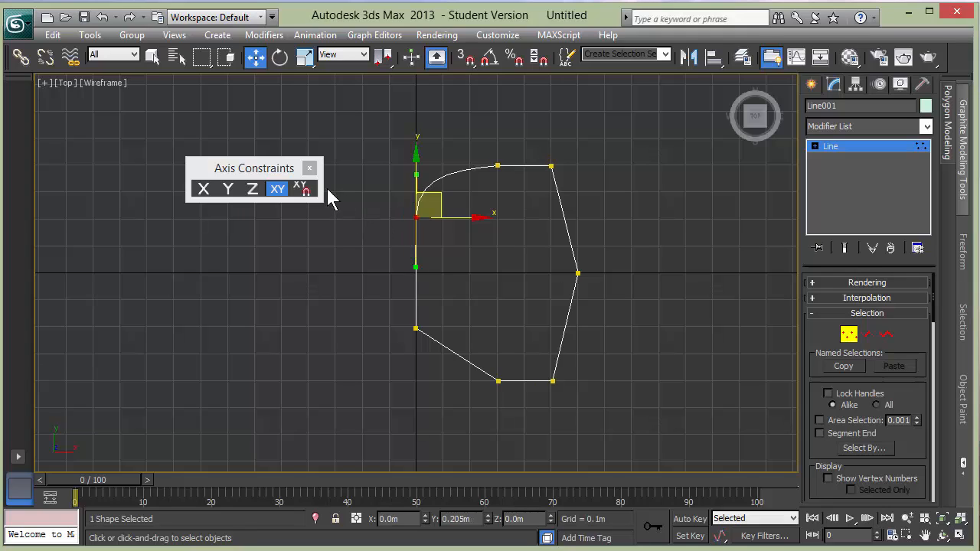
{"action": "left_click_drag", "start_coordinate": [283, 174], "coordinate": [192, 115]}
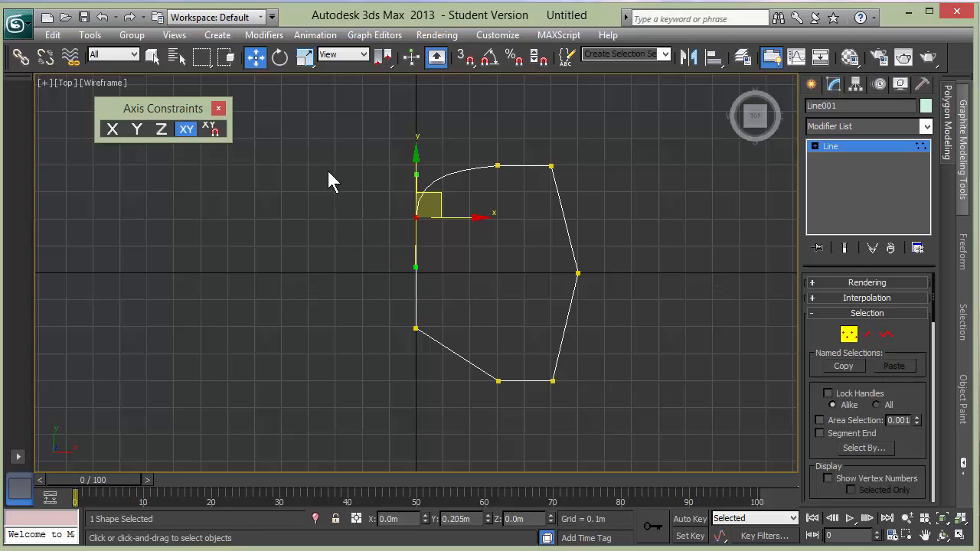
Step: Convert the upper-left vertex to Bezier Corner and adjust its lower handle independently, with movement constrained to Y
{"action": "right_click", "coordinate": [322, 191]}
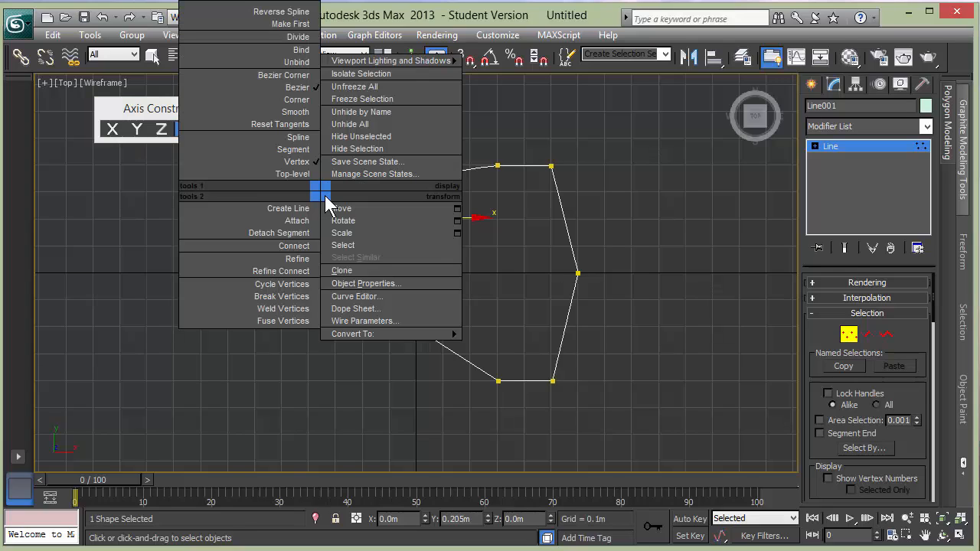
{"action": "left_click", "coordinate": [300, 77]}
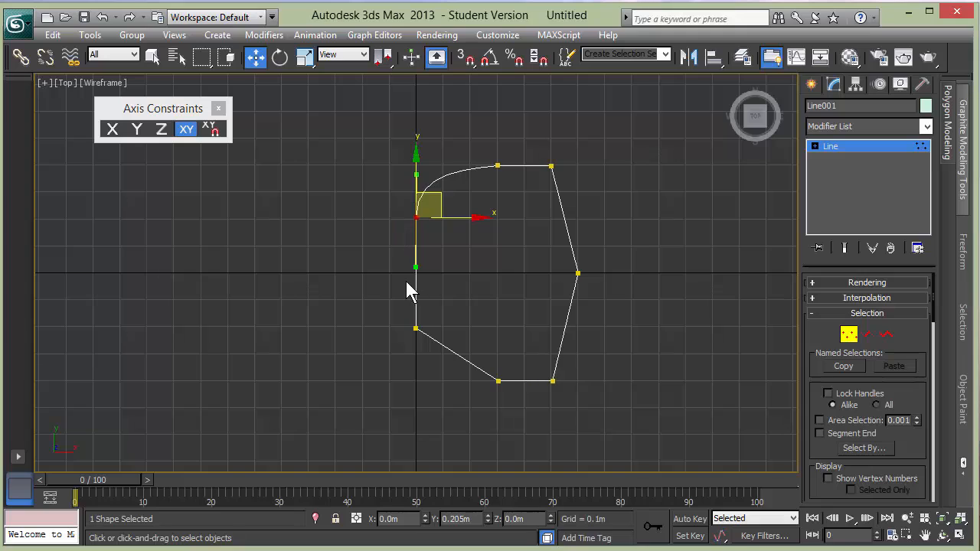
{"action": "mouse_move", "coordinate": [415, 269]}
{"action": "left_mouse_down"}
{"action": "mouse_move", "coordinate": [391, 267]}
{"action": "mouse_move", "coordinate": [414, 267]}
{"action": "left_mouse_up"}
{"action": "key", "text": "F6"}
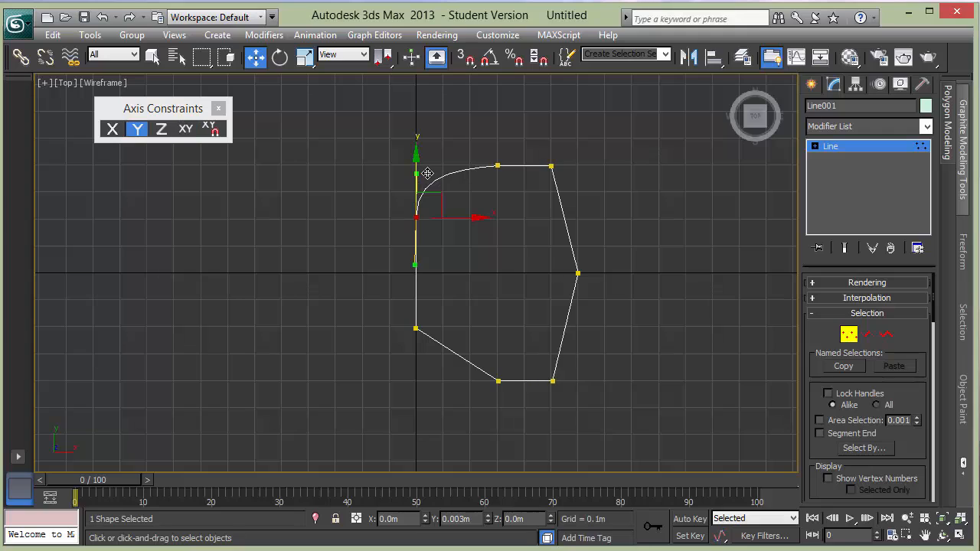
Step: Adjust the upper-left vertex's upper handle vertically, returning from the XY to the Y axis constraint to shorten it slightly
{"action": "mouse_move", "coordinate": [414, 174]}
{"action": "left_mouse_down"}
{"action": "mouse_move", "coordinate": [399, 173]}
{"action": "mouse_move", "coordinate": [403, 162]}
{"action": "mouse_move", "coordinate": [405, 172]}
{"action": "left_mouse_up"}
{"action": "left_click", "coordinate": [186, 129]}
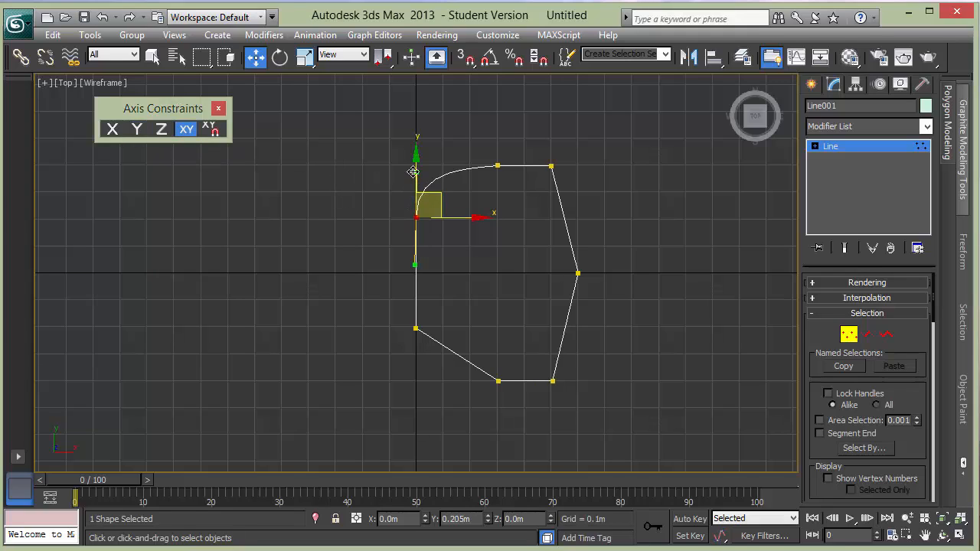
{"action": "key", "text": "F6"}
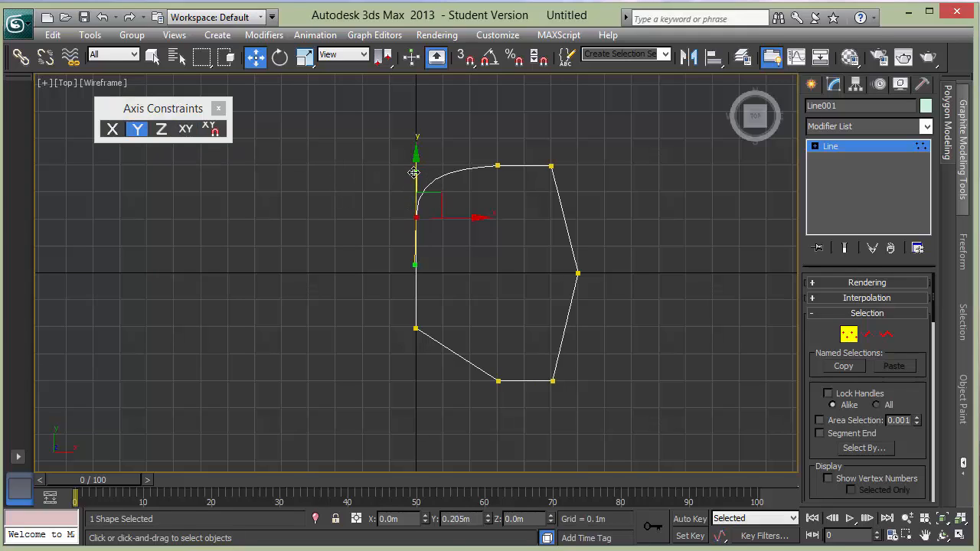
{"action": "mouse_move", "coordinate": [415, 173]}
{"action": "left_mouse_down"}
{"action": "mouse_move", "coordinate": [424, 177]}
{"action": "mouse_move", "coordinate": [416, 176]}
{"action": "left_mouse_up"}
Step: Turn off the transform gizmos in the preference settings
{"action": "left_click", "coordinate": [495, 36]}
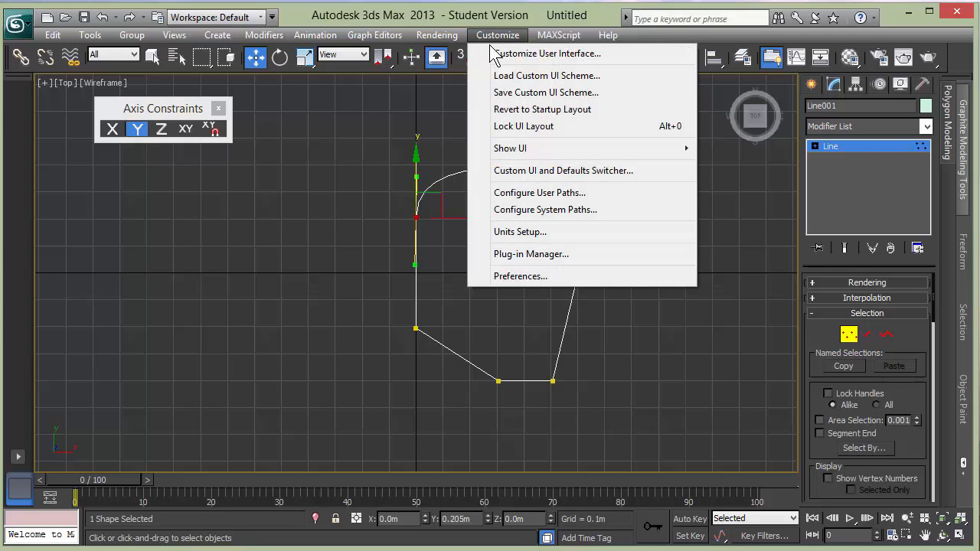
{"action": "left_click", "coordinate": [515, 276]}
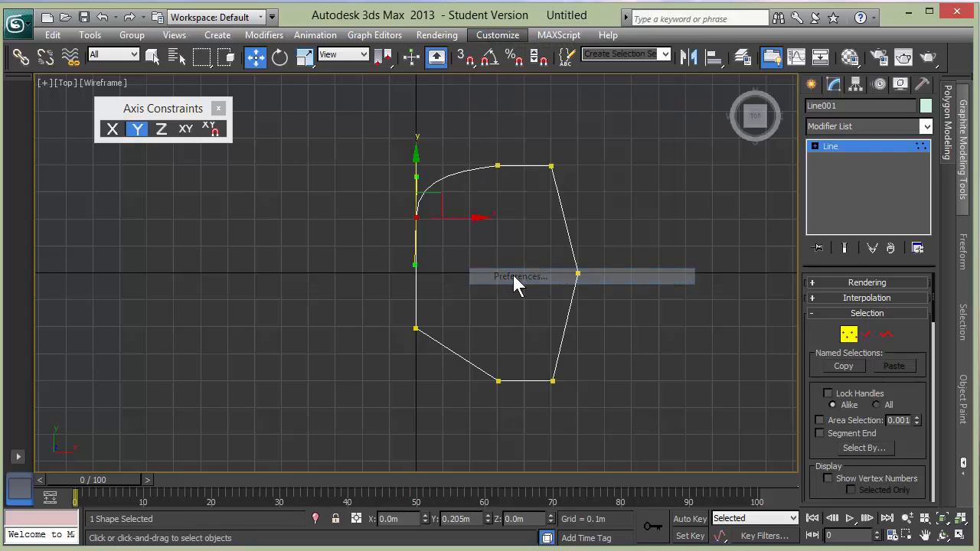
{"action": "left_click", "coordinate": [452, 98]}
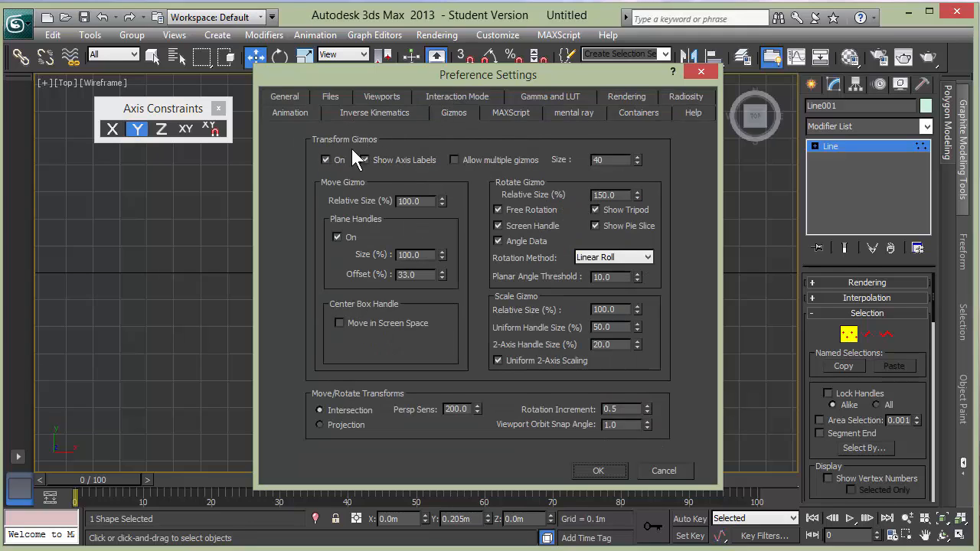
{"action": "left_click", "coordinate": [325, 160]}
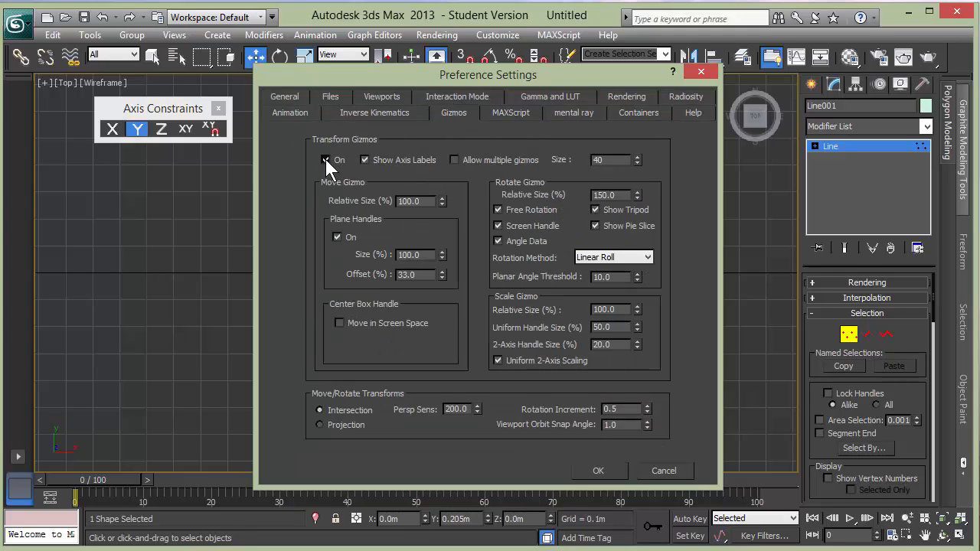
{"action": "left_click", "coordinate": [586, 470]}
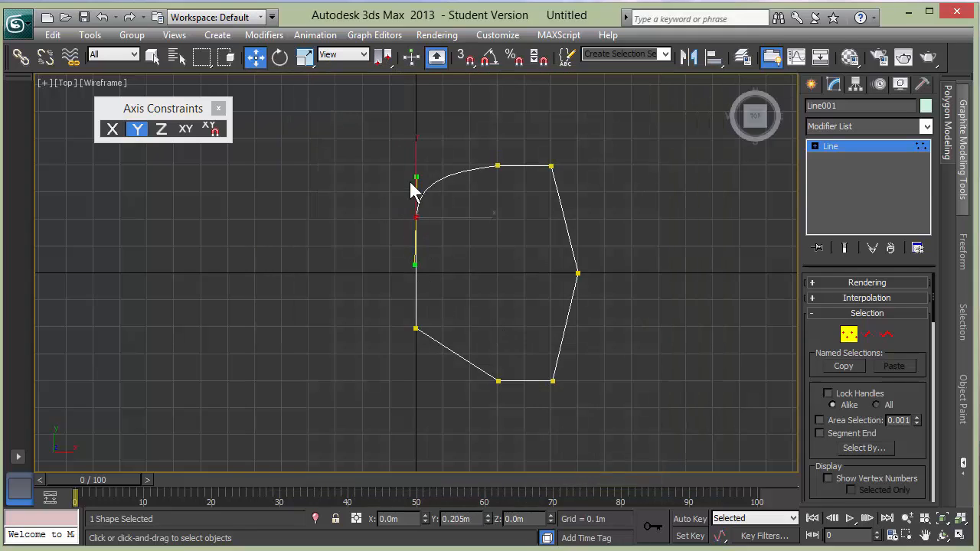
Step: Shorten the upper-left vertex's upper handle along Y, then constrain to XY and move it freely up and toward the shape's interior
{"action": "mouse_move", "coordinate": [416, 175]}
{"action": "left_mouse_down"}
{"action": "mouse_move", "coordinate": [416, 160]}
{"action": "mouse_move", "coordinate": [415, 182]}
{"action": "left_mouse_up"}
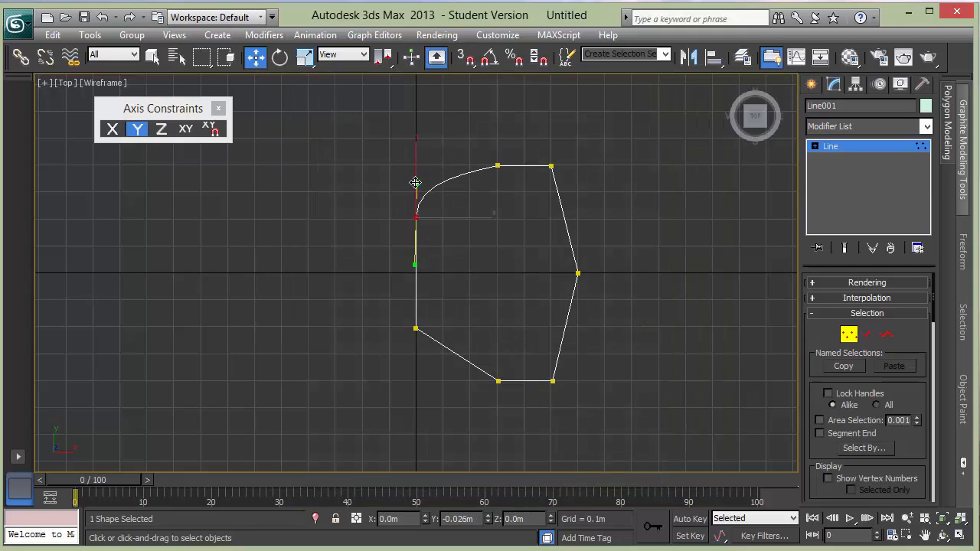
{"action": "left_click", "coordinate": [185, 129]}
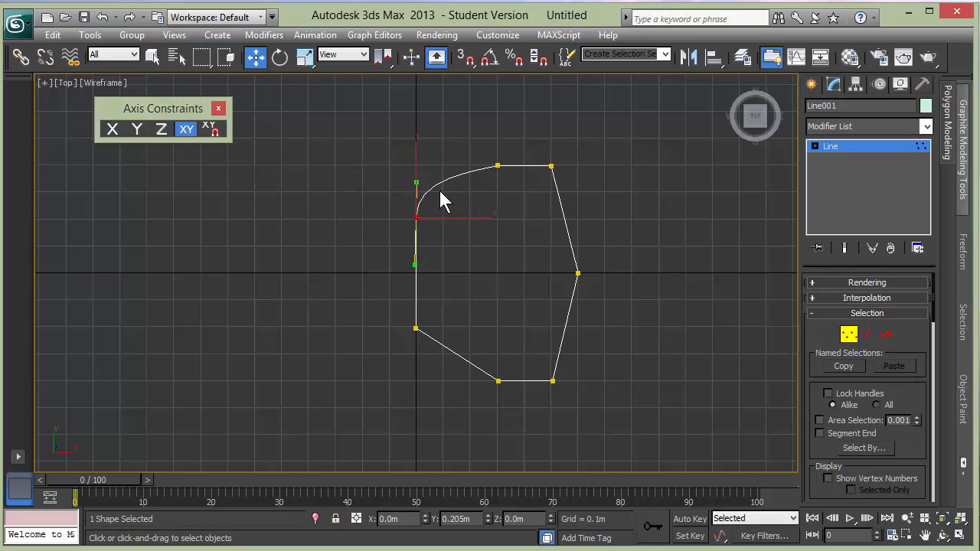
{"action": "left_click_drag", "start_coordinate": [416, 183], "coordinate": [429, 167]}
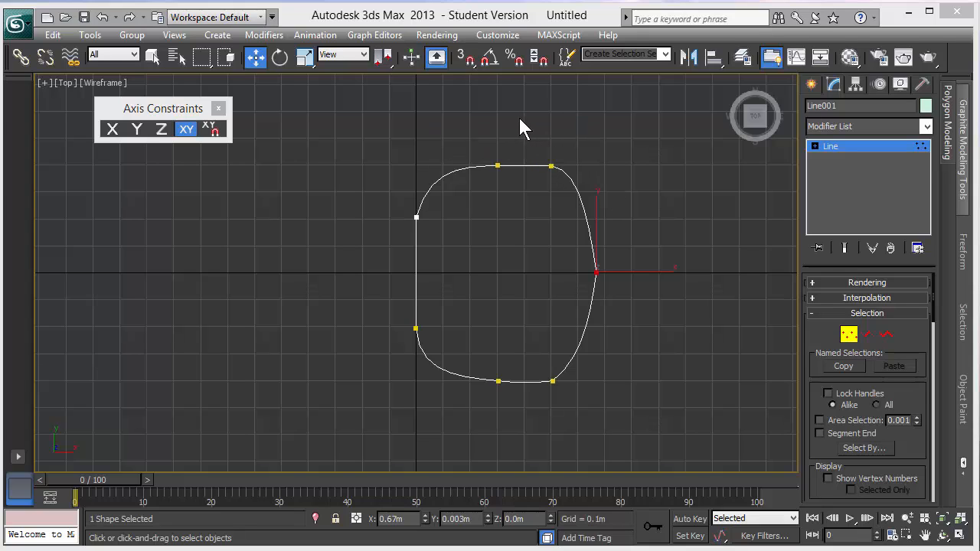
Step: Turn the transform gizmos back on in the preference settings
{"action": "left_click", "coordinate": [496, 35]}
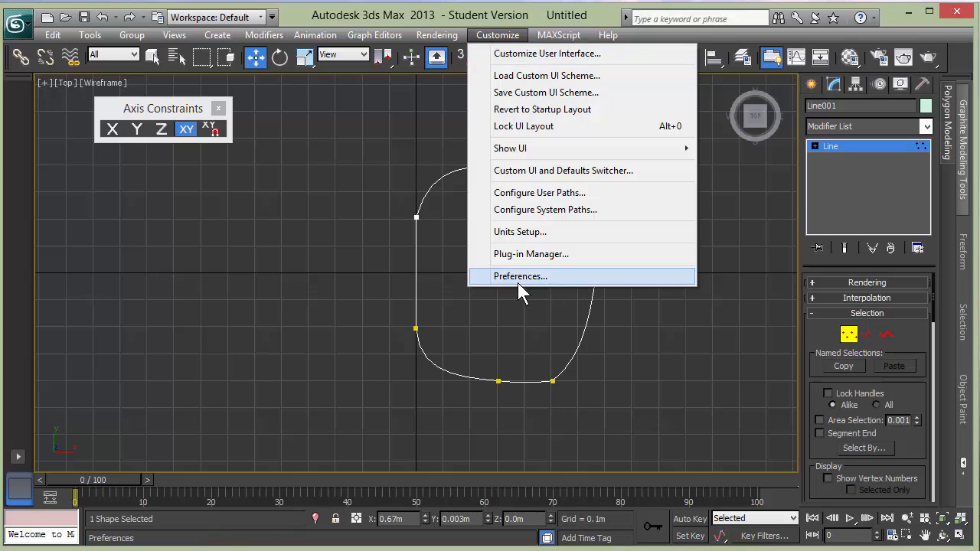
{"action": "left_click", "coordinate": [519, 278]}
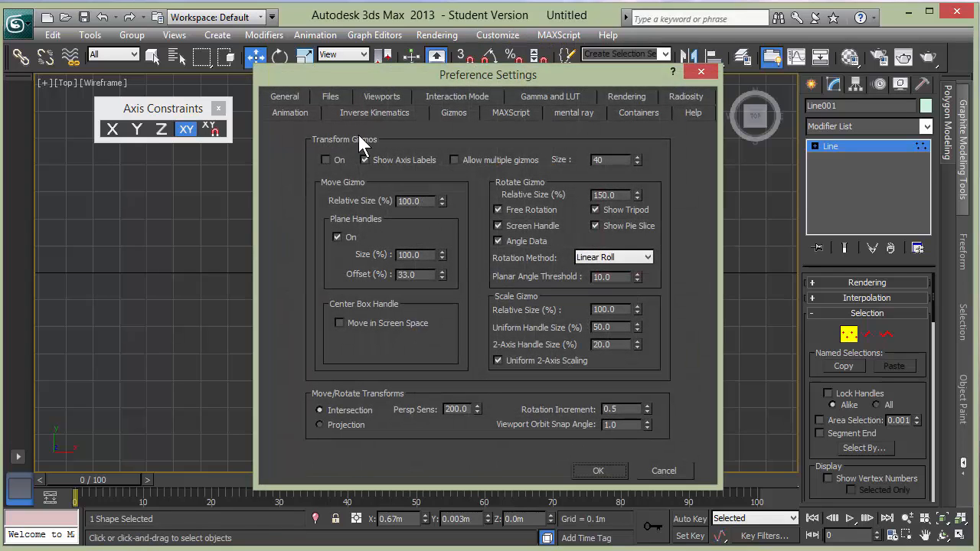
{"action": "left_click", "coordinate": [325, 160]}
{"action": "left_click", "coordinate": [593, 471]}
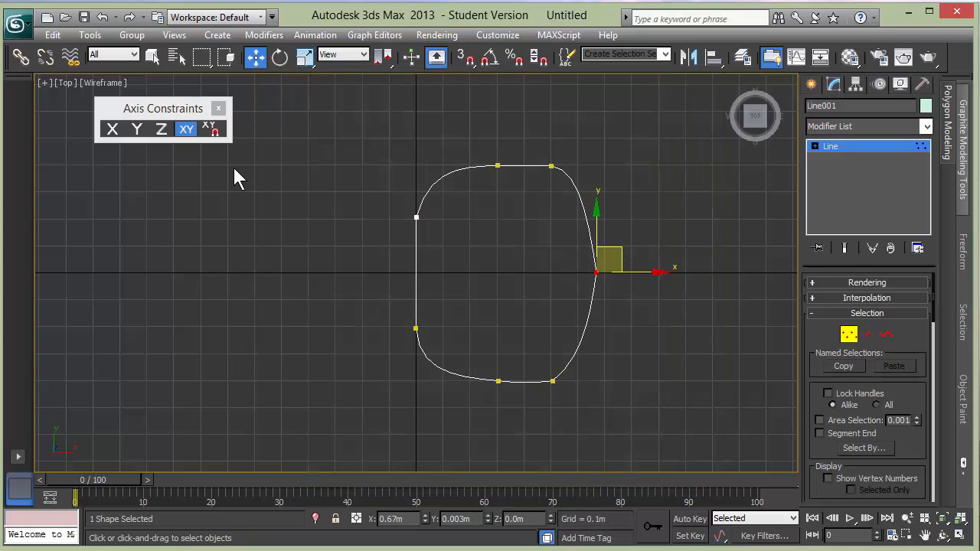
Step: Close the Axis Constraints tools and switch from the maximized Top view to a maximized Perspective view
{"action": "left_click", "coordinate": [219, 110]}
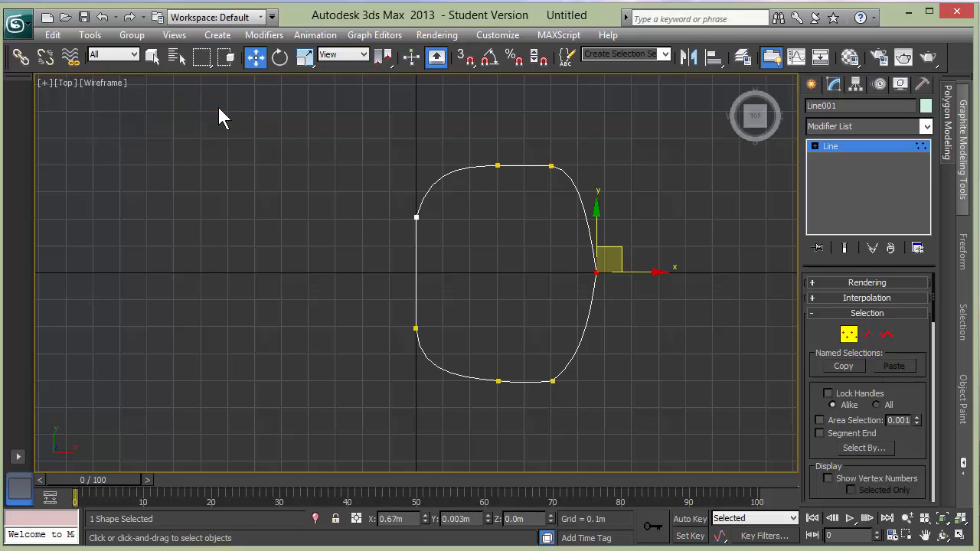
{"action": "key", "text": "alt+w"}
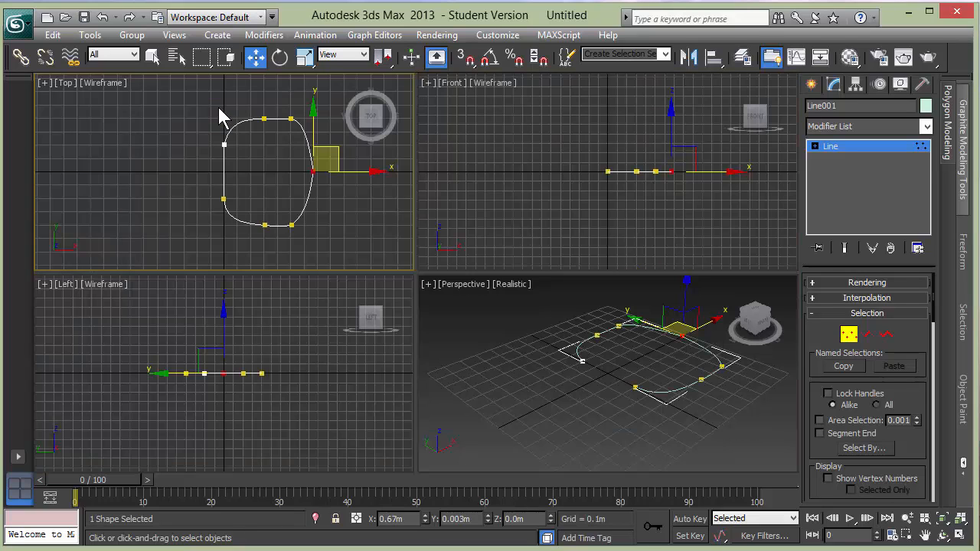
{"action": "right_click", "coordinate": [508, 333]}
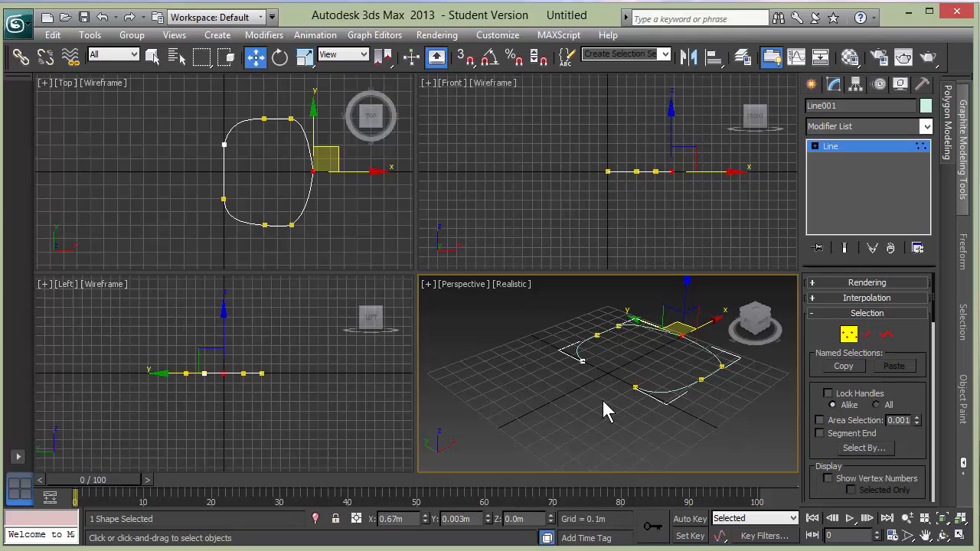
{"action": "key", "text": "alt+w"}
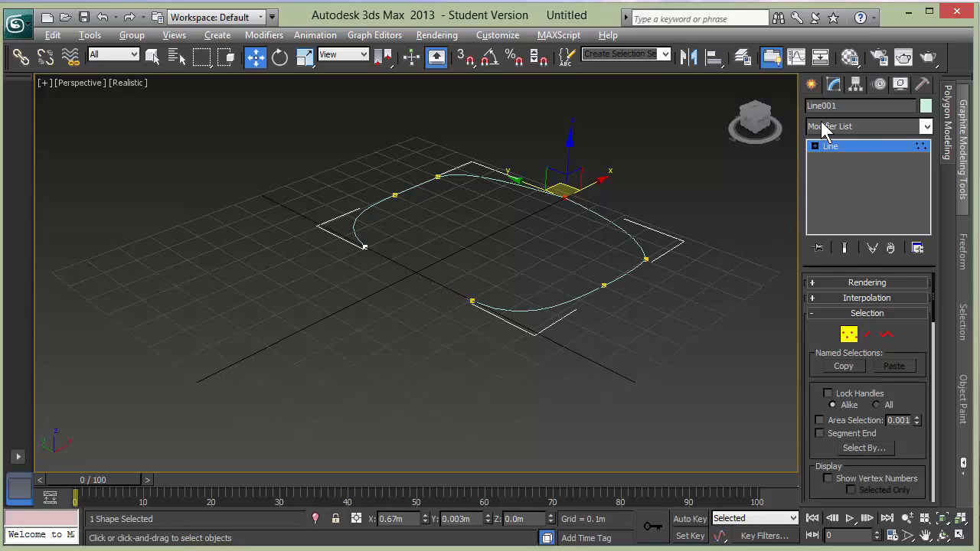
Step: Apply an Extrude modifier to the closed spline with an amount of 0.05 m
{"action": "left_click", "coordinate": [926, 127]}
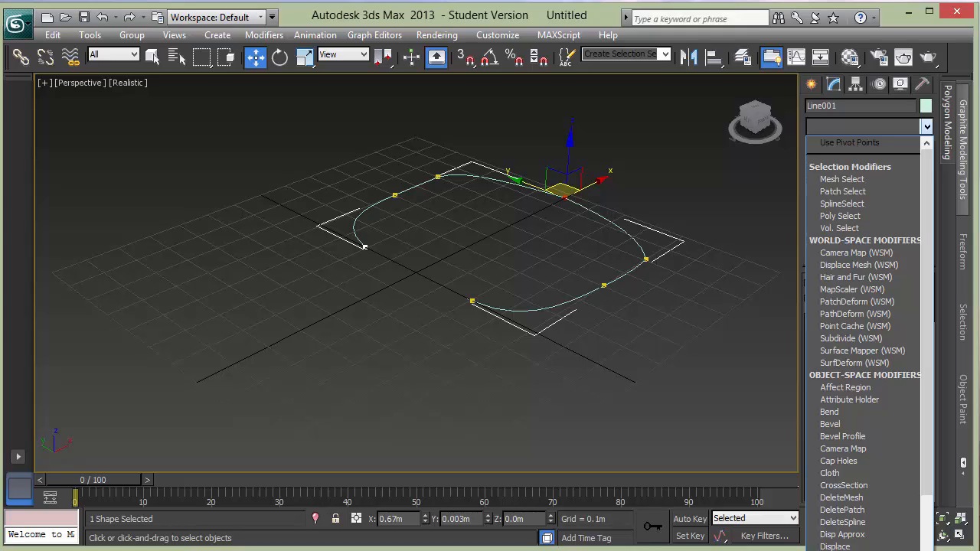
{"action": "left_click", "coordinate": [840, 451]}
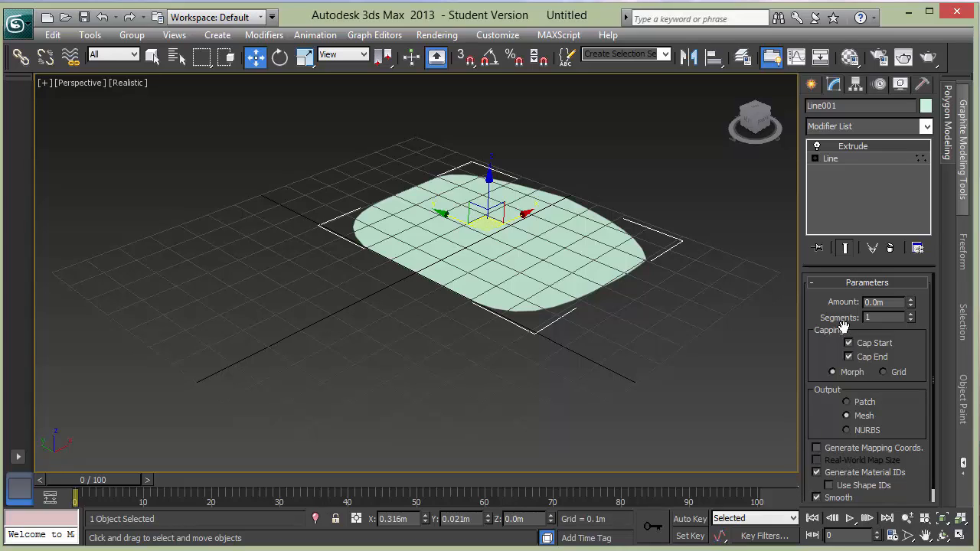
{"action": "double_click", "coordinate": [875, 302]}
{"action": "type", "text": "0.05"}
{"action": "key", "text": "Return"}
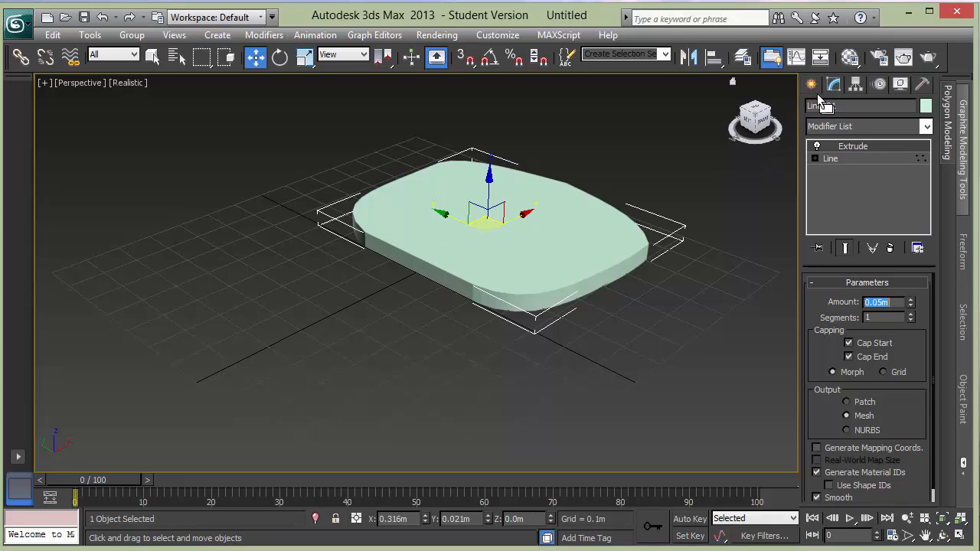
Step: Enable Affect Pivot Only for the slab and move its pivot along X toward the straight edge, to about 0.056 m
{"action": "left_click", "coordinate": [855, 85]}
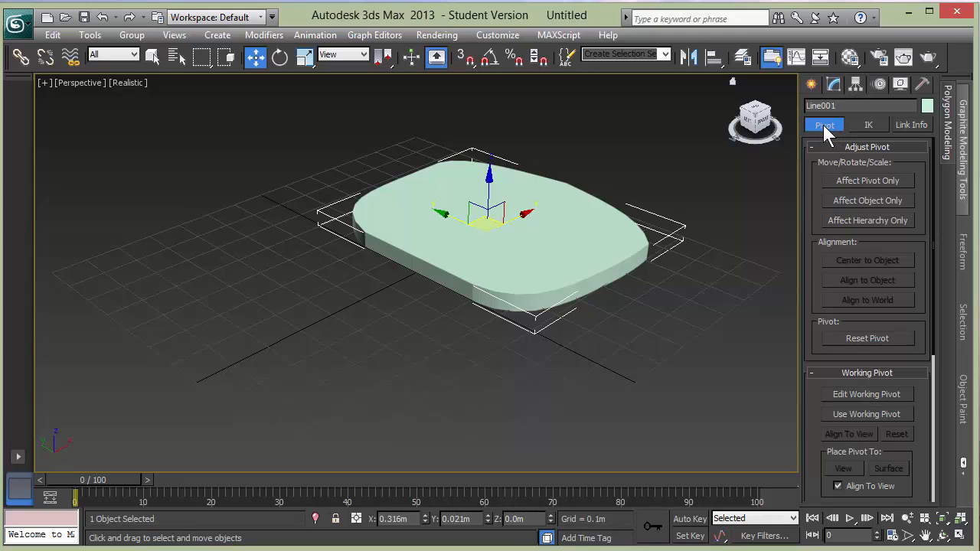
{"action": "left_click", "coordinate": [849, 181]}
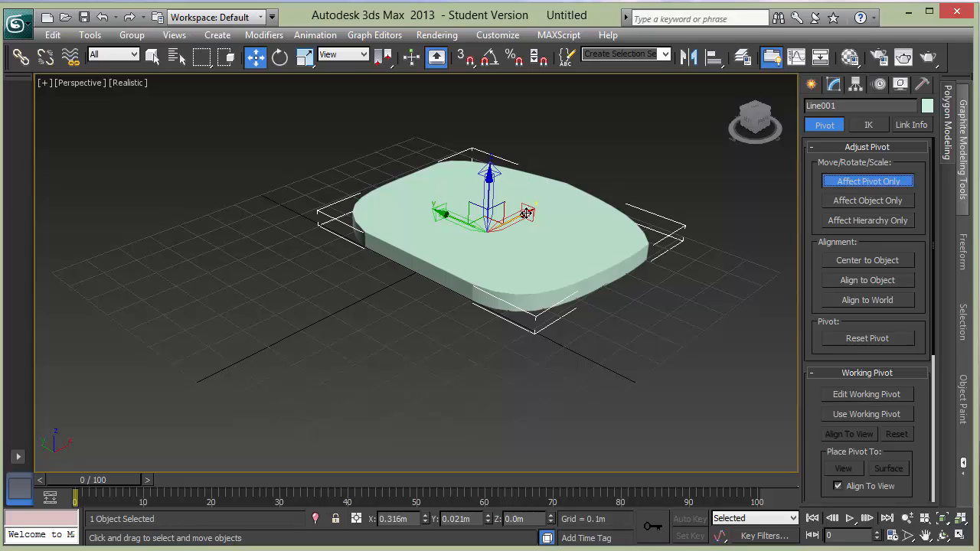
{"action": "left_click_drag", "start_coordinate": [527, 214], "coordinate": [465, 229]}
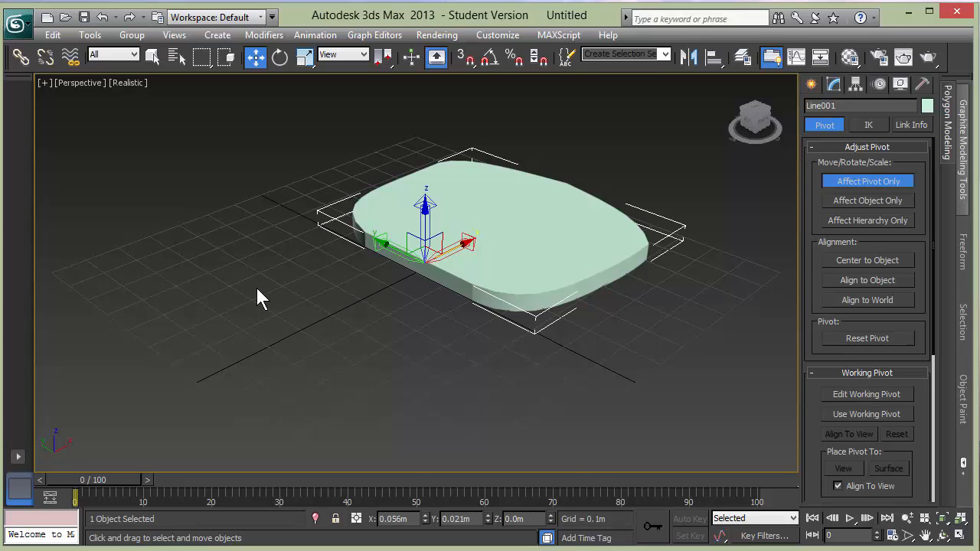
Step: In the Top view, move the pivot along X and Y onto the straight edge near the world origin, and turn off Affect Pivot Only
{"action": "key", "text": "alt+w"}
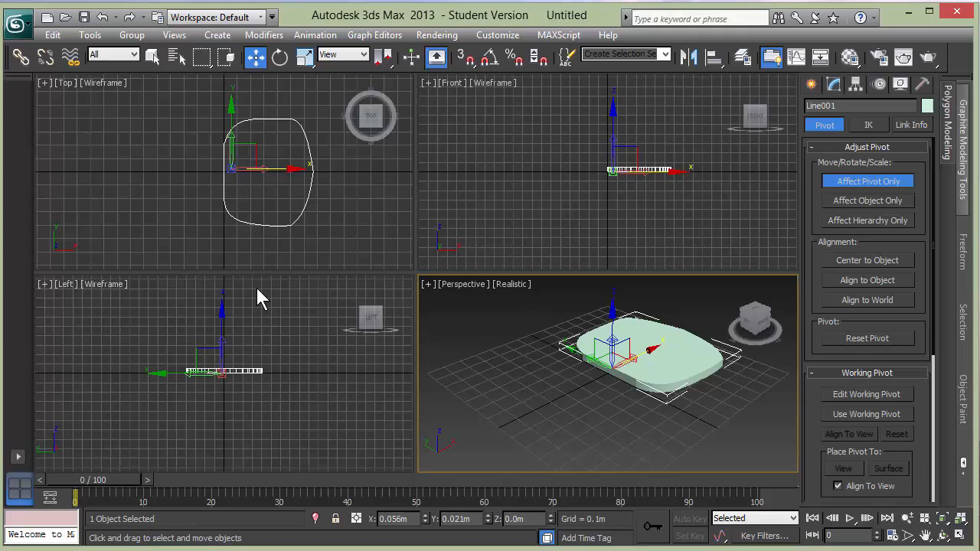
{"action": "right_click", "coordinate": [171, 197]}
{"action": "key", "text": "alt+w"}
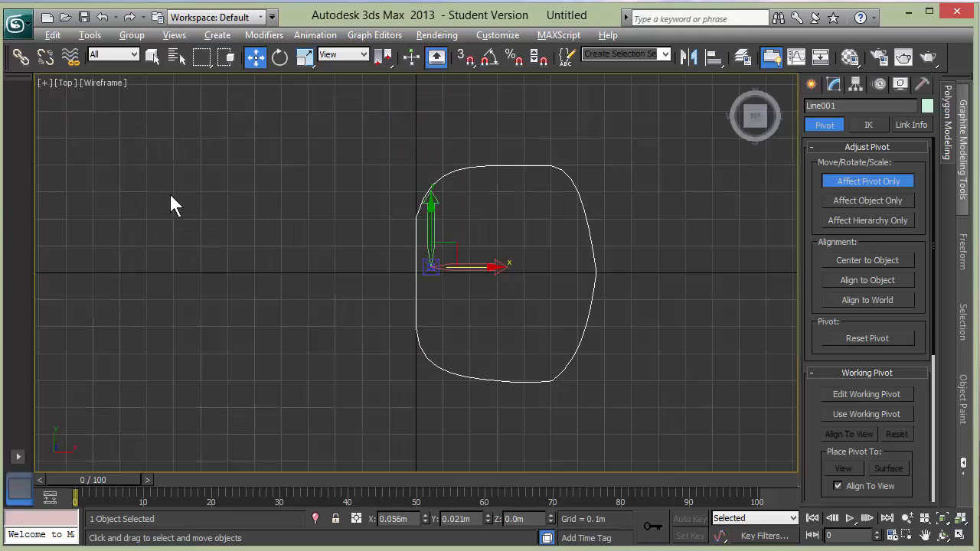
{"action": "left_click_drag", "start_coordinate": [491, 265], "coordinate": [478, 266]}
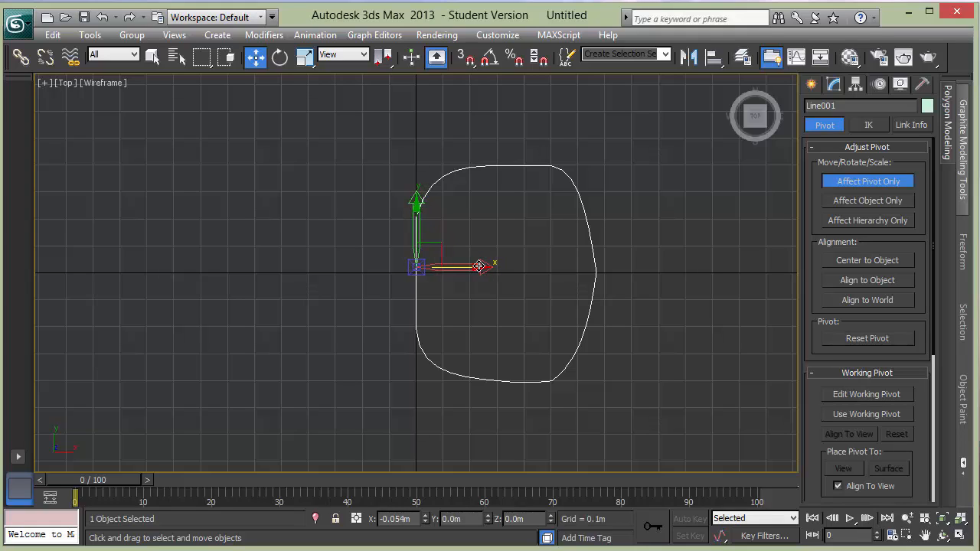
{"action": "left_click_drag", "start_coordinate": [414, 208], "coordinate": [413, 215]}
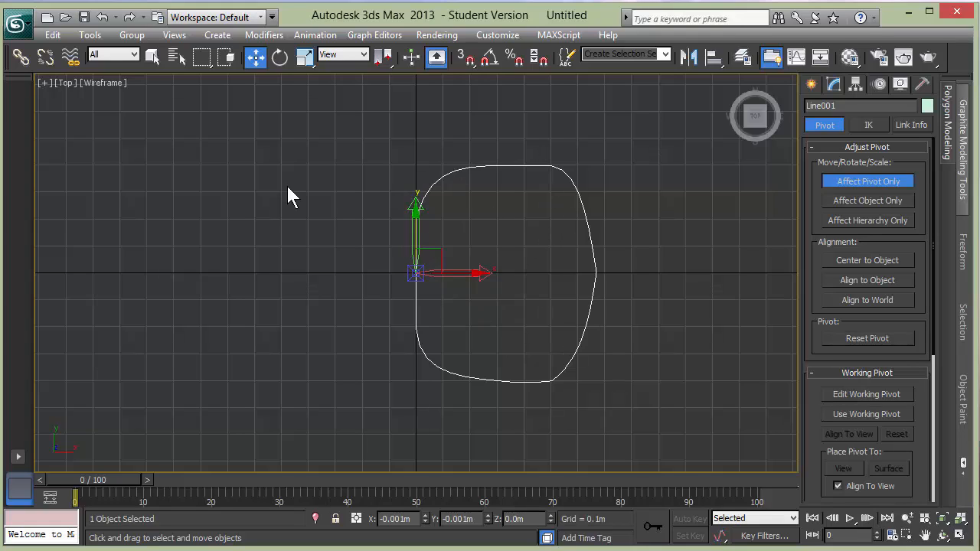
{"action": "key", "text": "alt+w"}
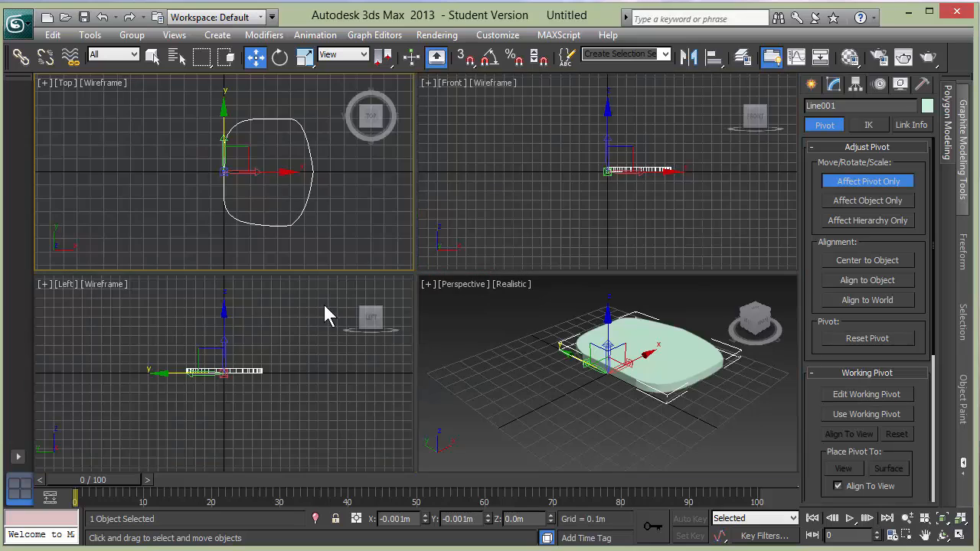
{"action": "middle_click", "coordinate": [503, 354]}
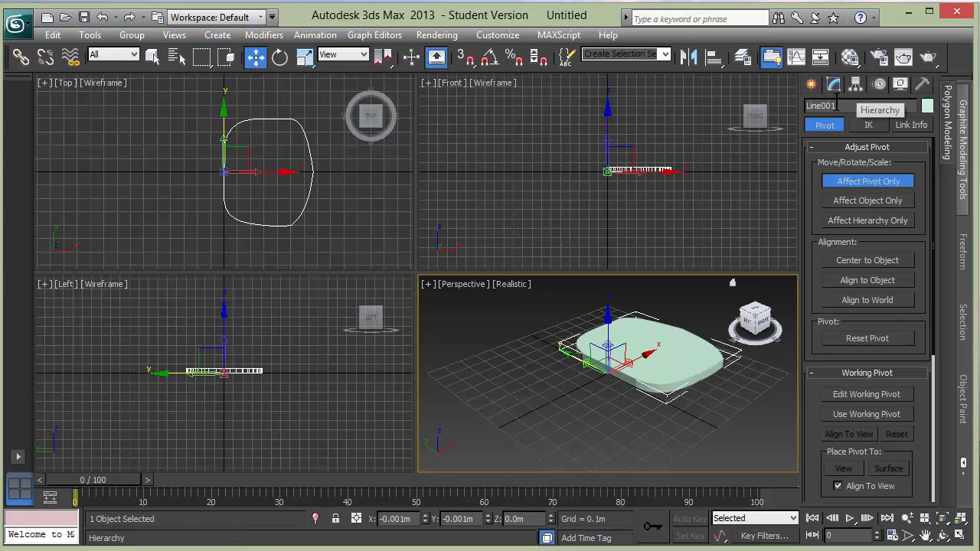
{"action": "left_click", "coordinate": [825, 127]}
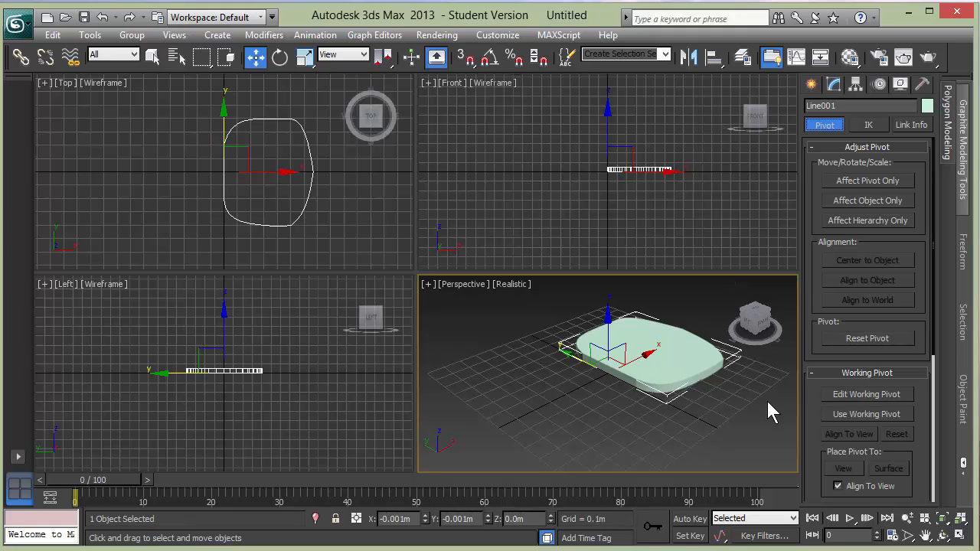
Step: Turn on Auto Key and, at frame 10, set the slab's Y rotation to -30 degrees in the Perspective view
{"action": "key", "text": "alt+w"}
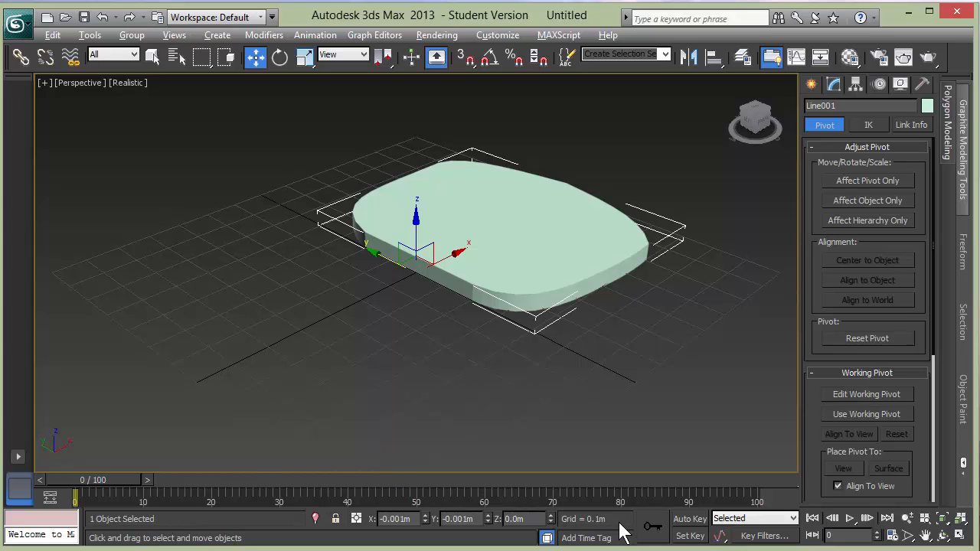
{"action": "left_click", "coordinate": [677, 522]}
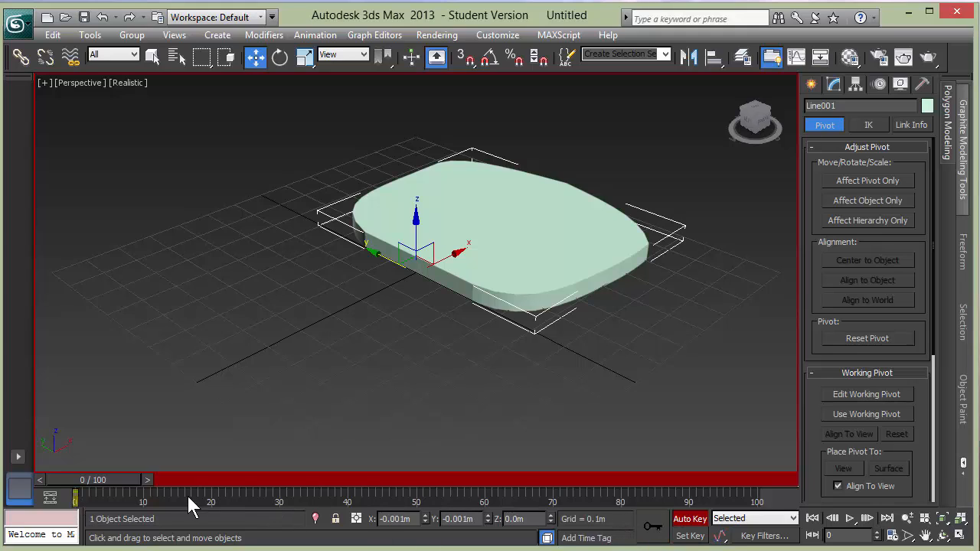
{"action": "left_click_drag", "start_coordinate": [127, 482], "coordinate": [185, 481]}
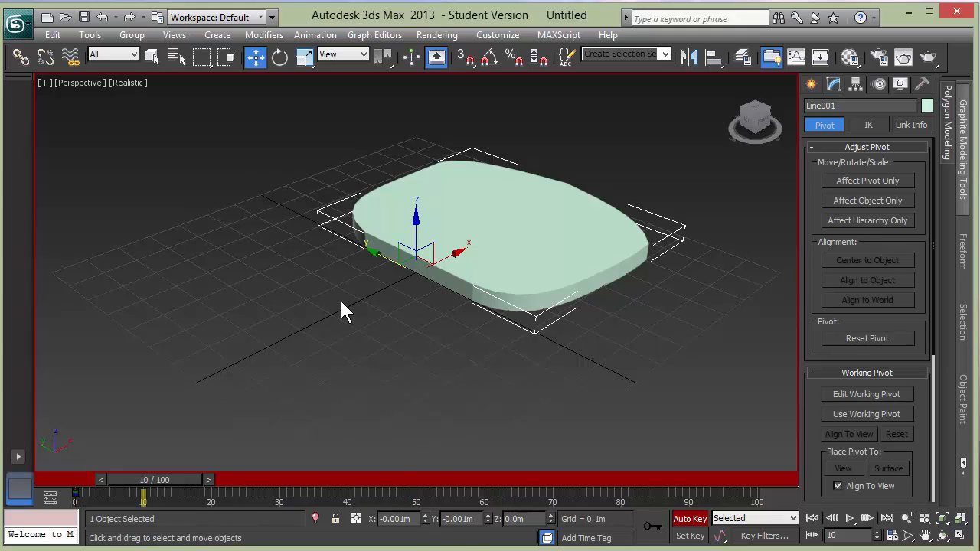
{"action": "left_click", "coordinate": [279, 58]}
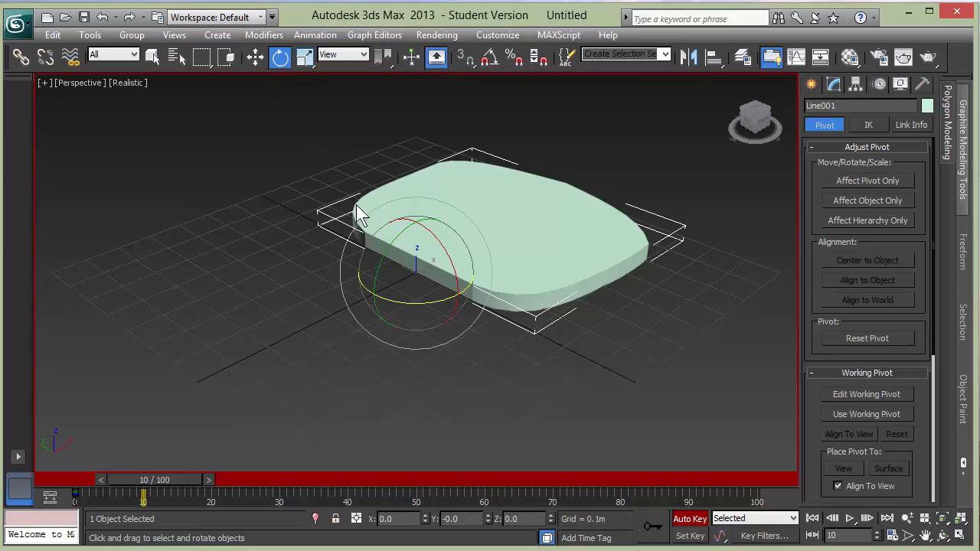
{"action": "left_click_drag", "start_coordinate": [394, 243], "coordinate": [370, 274]}
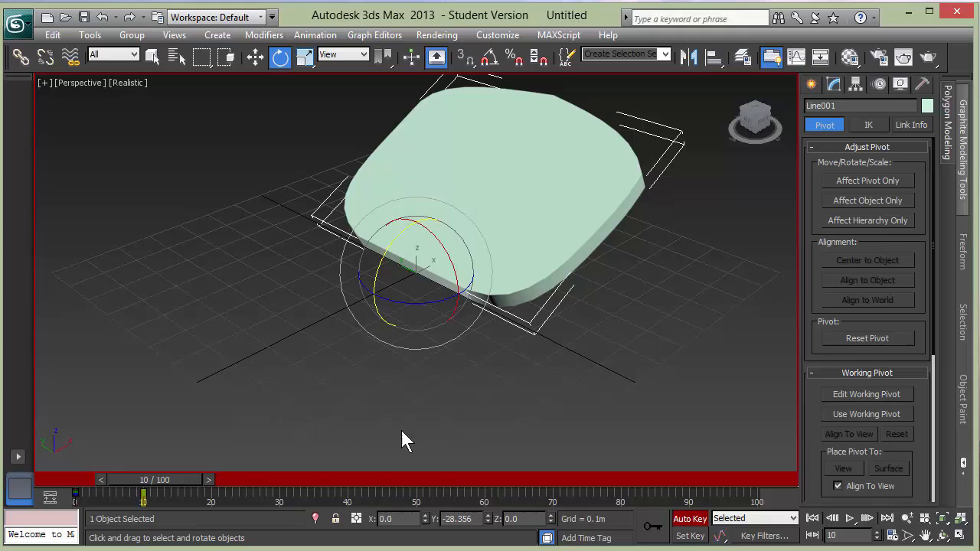
{"action": "double_click", "coordinate": [444, 521]}
{"action": "type", "text": "-30"}
{"action": "key", "text": "Return"}
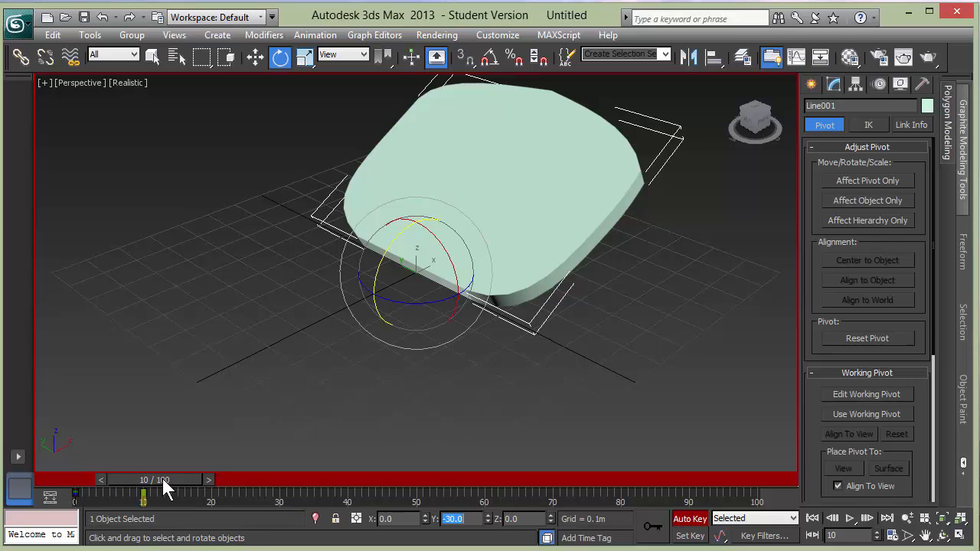
Step: At frame 20, key the slab's Y rotation back to 0 degrees
{"action": "mouse_move", "coordinate": [162, 479]}
{"action": "left_mouse_down"}
{"action": "mouse_move", "coordinate": [92, 478]}
{"action": "mouse_move", "coordinate": [167, 475]}
{"action": "left_mouse_up"}
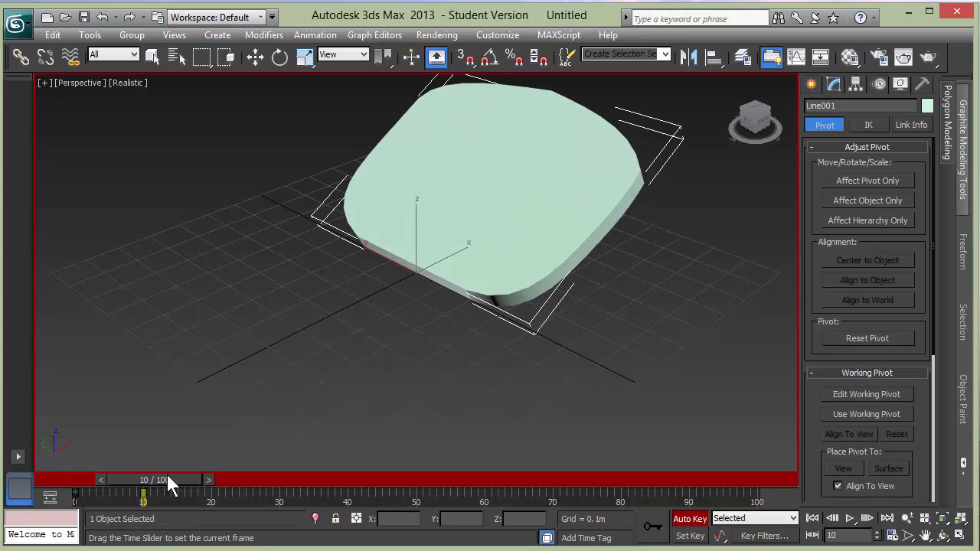
{"action": "key", "text": "e"}
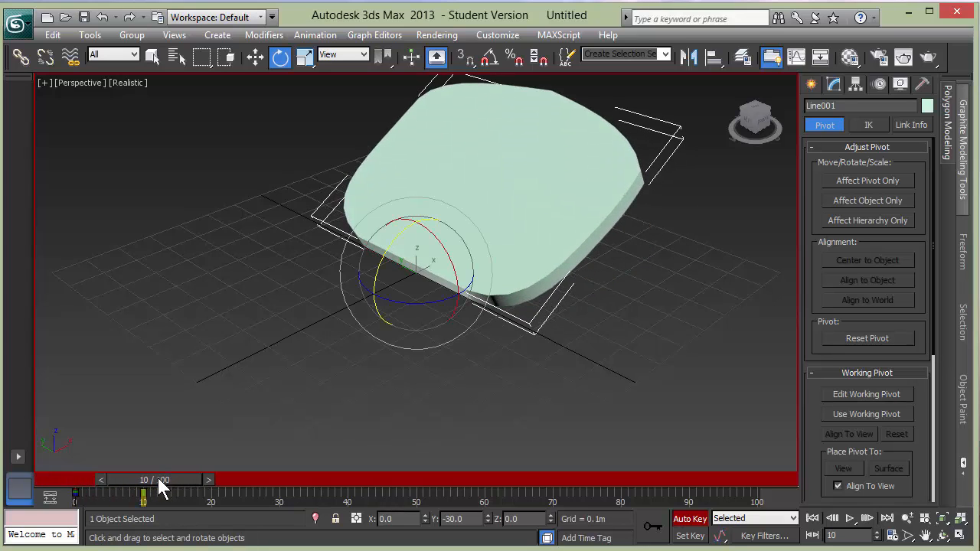
{"action": "left_click_drag", "start_coordinate": [158, 478], "coordinate": [223, 474]}
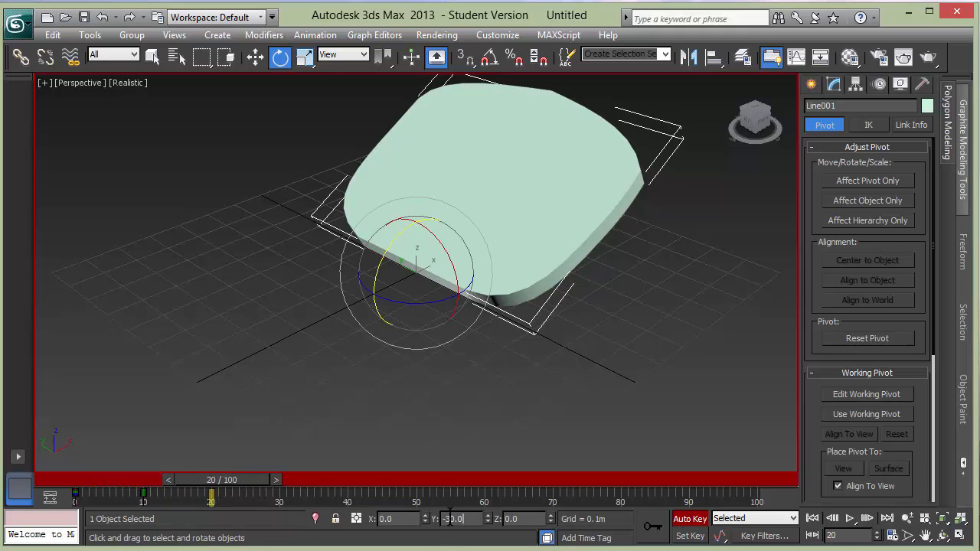
{"action": "left_click_drag", "start_coordinate": [450, 517], "coordinate": [429, 519]}
{"action": "type", "text": "0"}
{"action": "key", "text": "Return"}
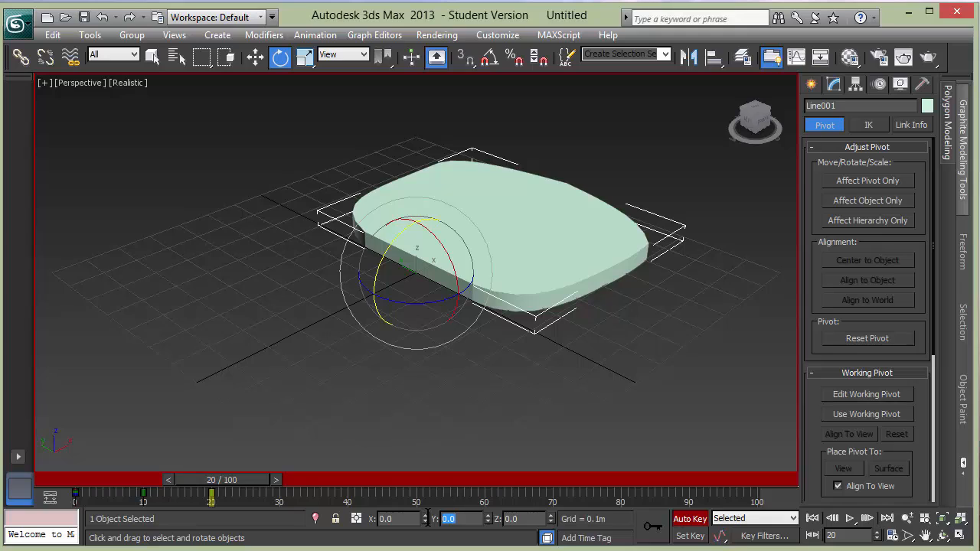
Step: At frame 30, key the slab's Y rotation at 30 degrees
{"action": "left_click_drag", "start_coordinate": [240, 476], "coordinate": [306, 471]}
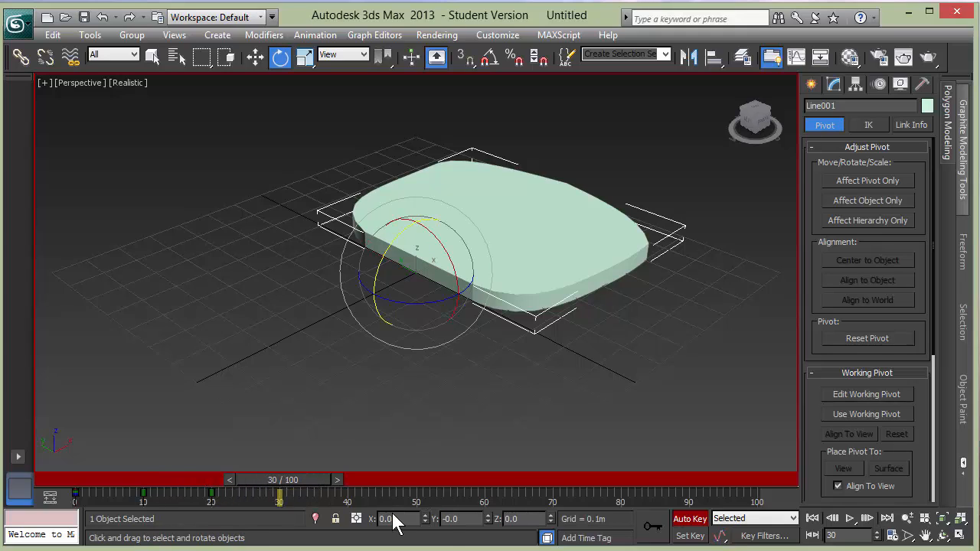
{"action": "left_click_drag", "start_coordinate": [472, 519], "coordinate": [424, 519]}
{"action": "type", "text": "30"}
{"action": "key", "text": "Return"}
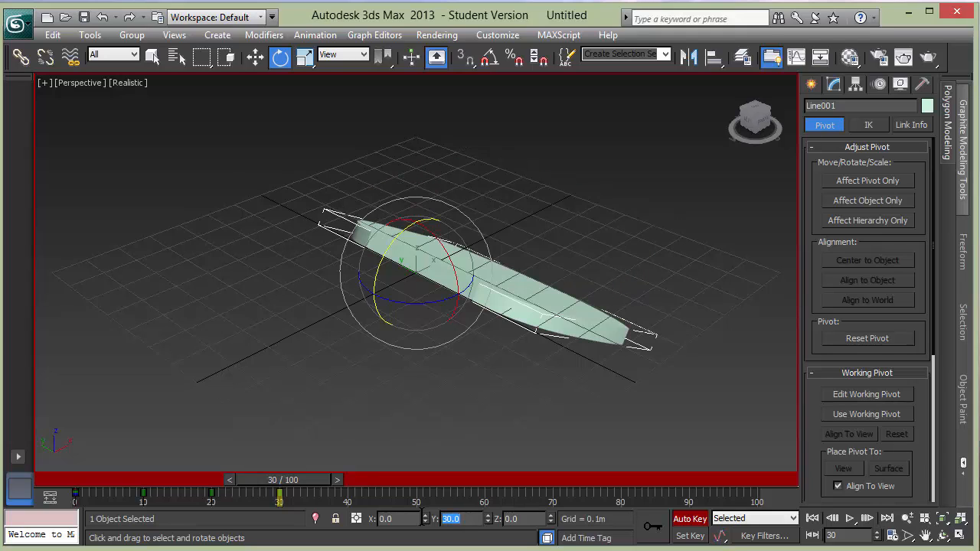
Step: At frame 40, key the slab's Y rotation at 0 degrees
{"action": "left_click_drag", "start_coordinate": [291, 479], "coordinate": [360, 474]}
{"action": "key", "text": "e"}
{"action": "left_click_drag", "start_coordinate": [466, 519], "coordinate": [425, 518]}
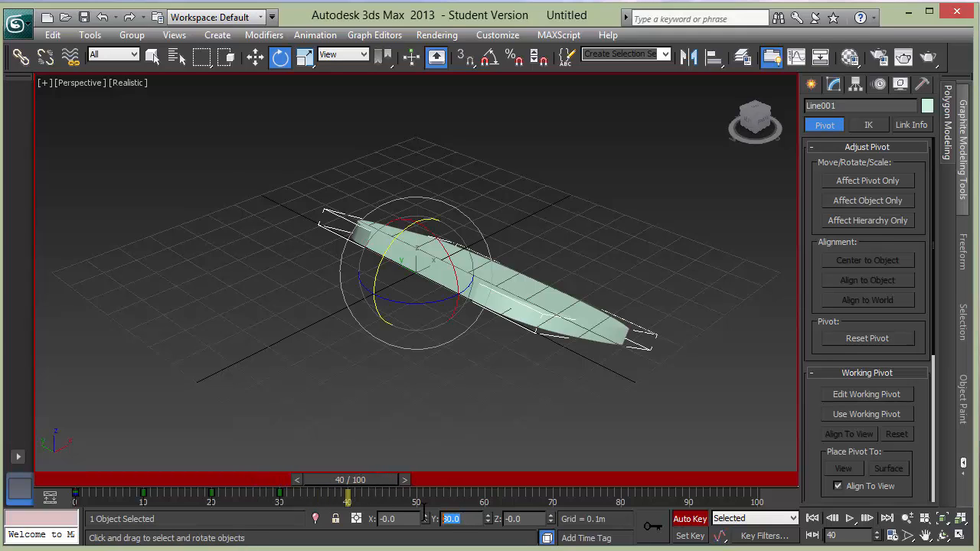
{"action": "type", "text": "0"}
{"action": "key", "text": "Return"}
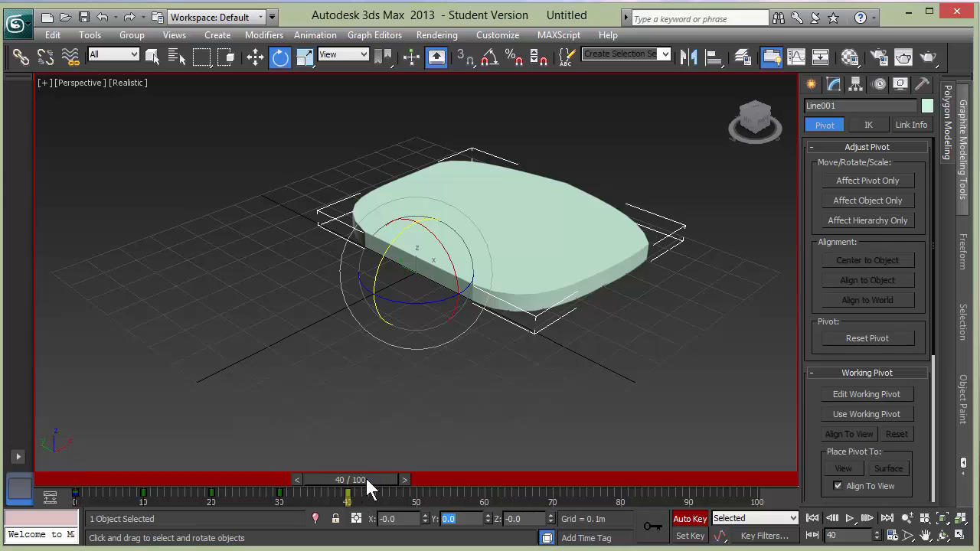
Step: Return the time slider to frame 0 and turn off Auto Key
{"action": "left_click_drag", "start_coordinate": [366, 479], "coordinate": [97, 485]}
{"action": "key", "text": "e"}
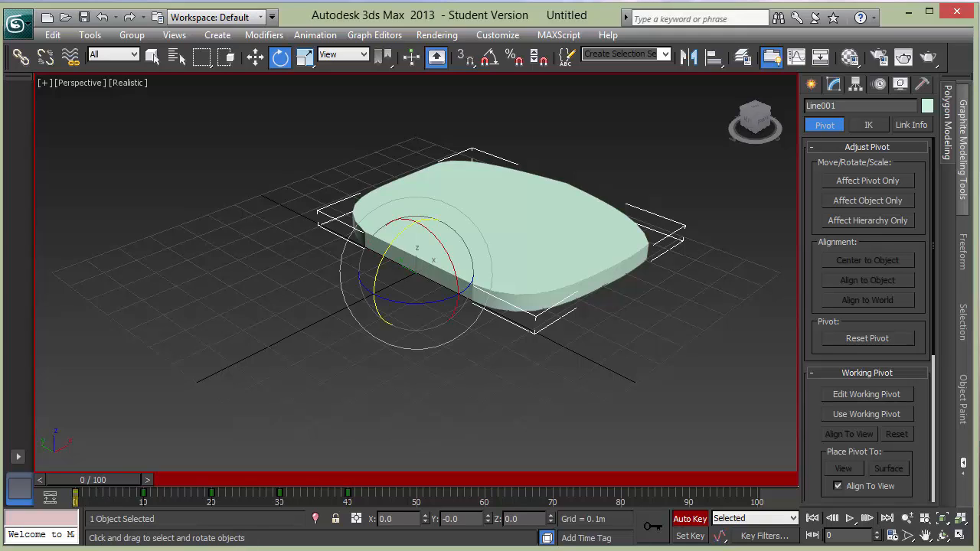
{"action": "left_click", "coordinate": [690, 519]}
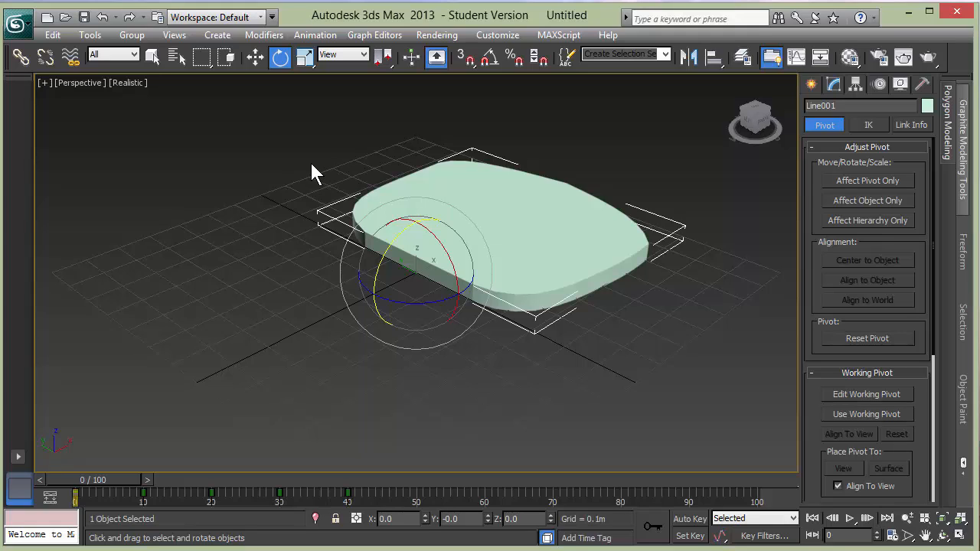
Step: Clone the animated slab once along negative X, placing the duplicate at about X -0.691 m
{"action": "left_click", "coordinate": [256, 58]}
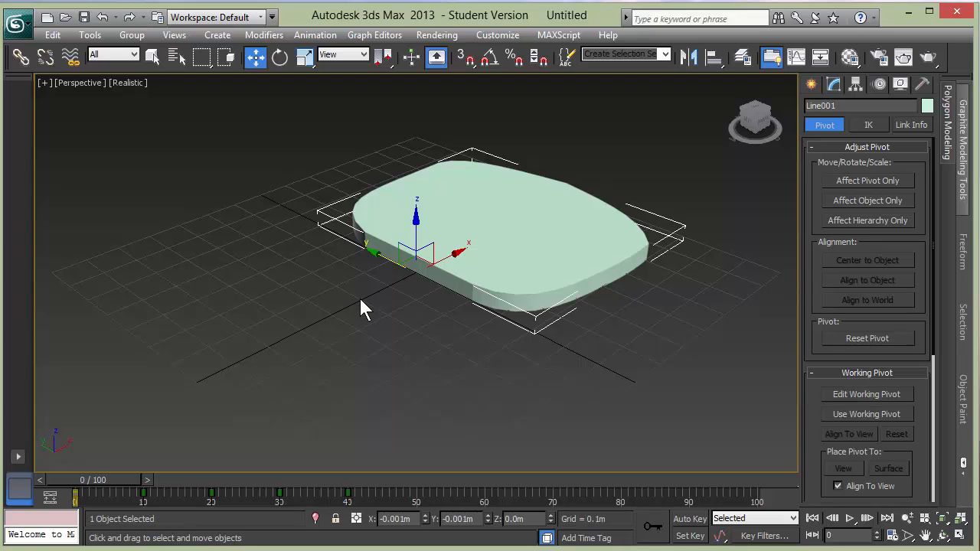
{"action": "middle_click_drag", "start_coordinate": [378, 325], "coordinate": [320, 328], "text": "alt"}
{"action": "scroll", "coordinate": [320, 328], "scroll_direction": "down", "scroll_amount": 3}
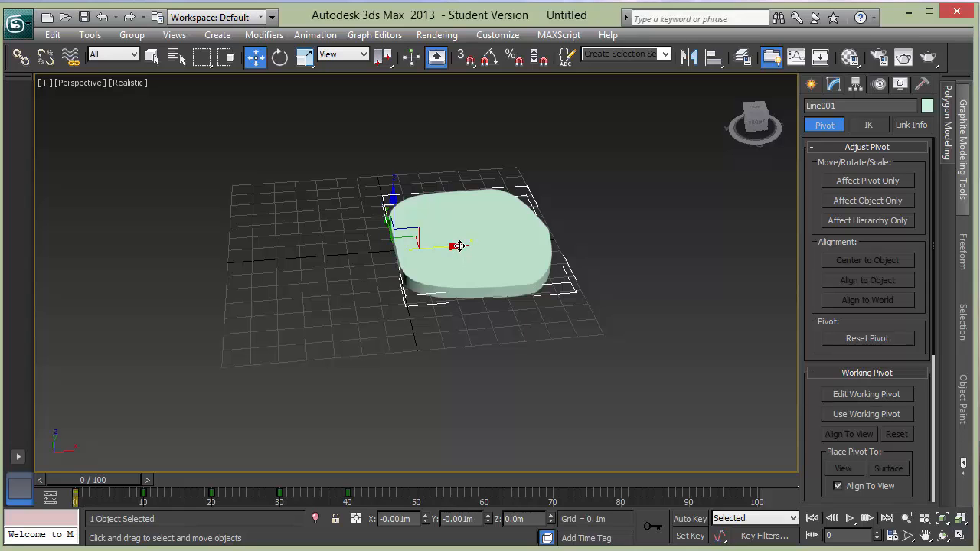
{"action": "left_click_drag", "start_coordinate": [452, 245], "coordinate": [293, 243], "text": "shift"}
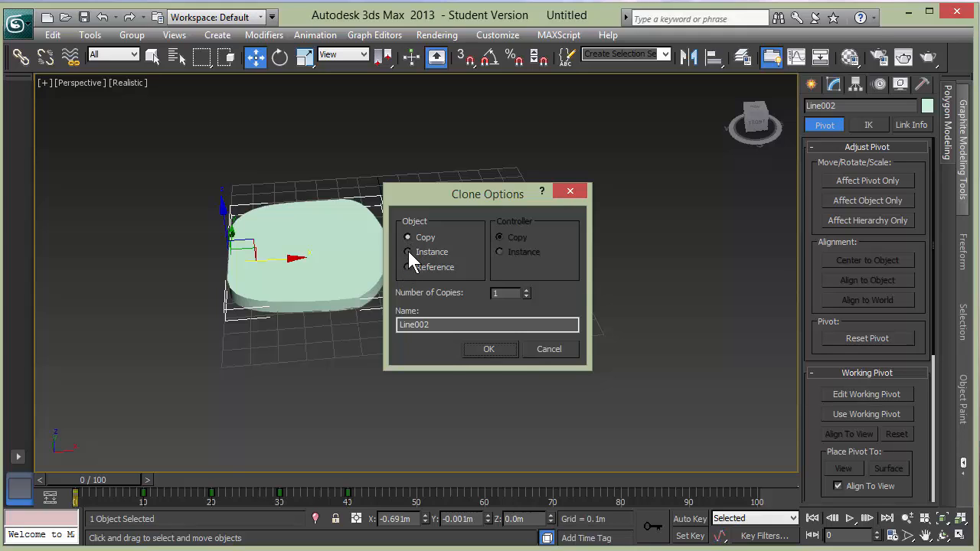
{"action": "left_click", "coordinate": [490, 350]}
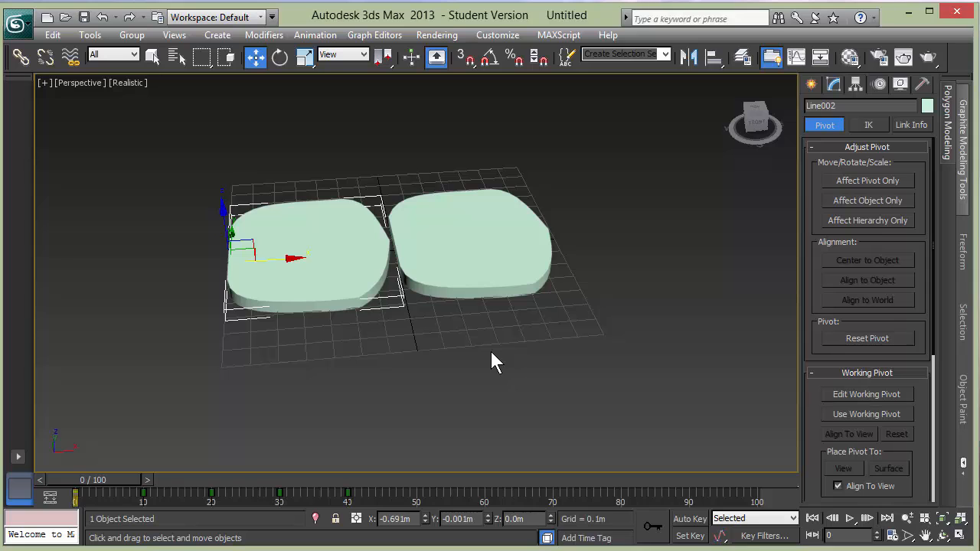
Step: Rotate the duplicate slab about Z to -180 degrees so it mirrors the original
{"action": "left_click", "coordinate": [280, 58]}
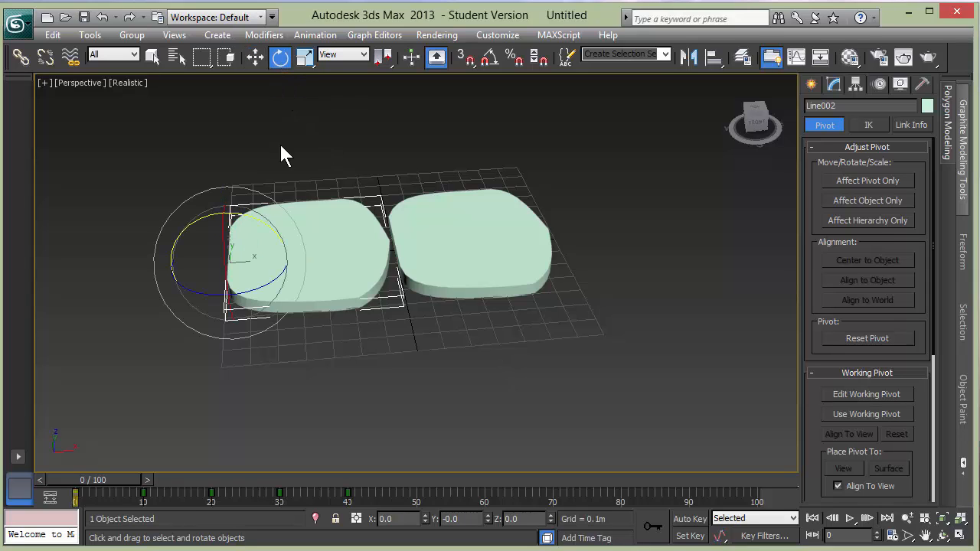
{"action": "left_click_drag", "start_coordinate": [271, 289], "coordinate": [60, 297]}
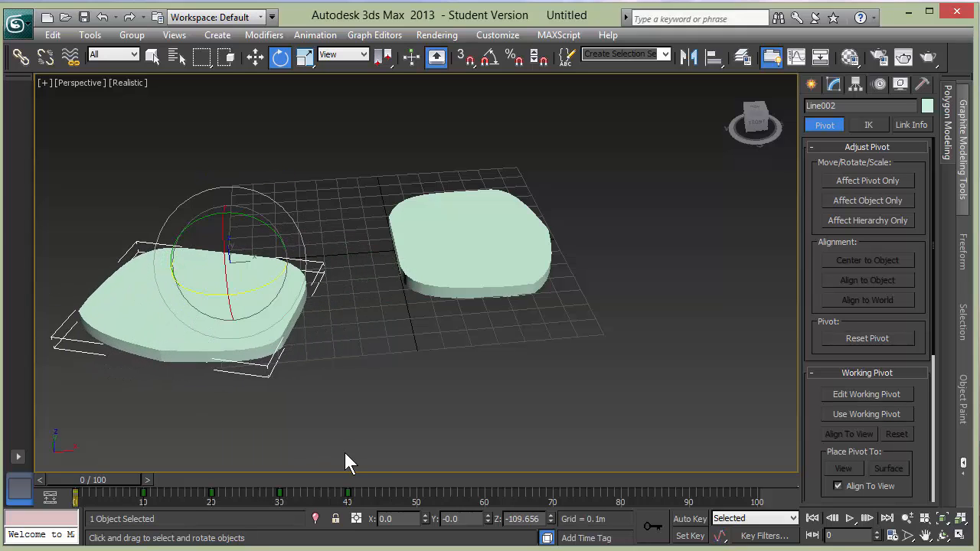
{"action": "double_click", "coordinate": [539, 520]}
{"action": "type", "text": "-180"}
{"action": "key", "text": "Return"}
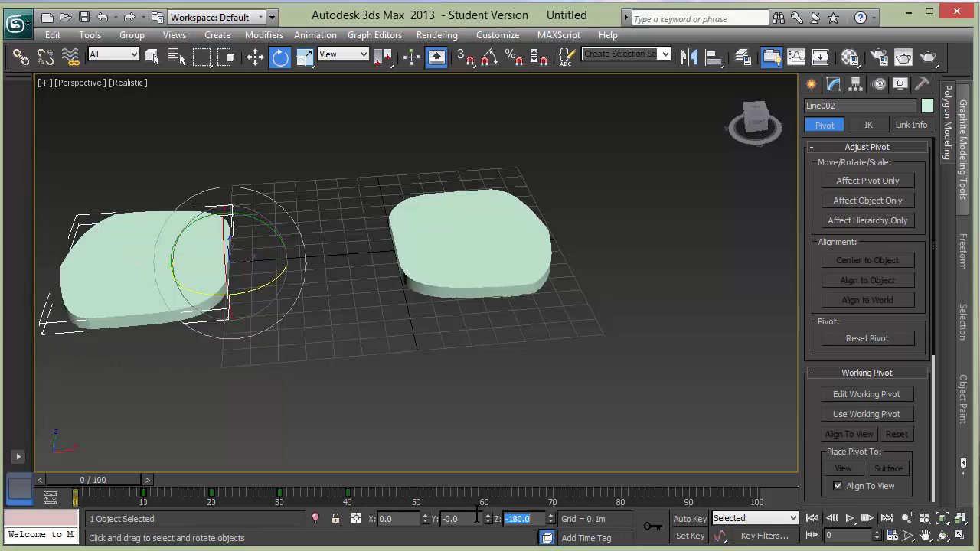
Step: Move the duplicate slab along X closer to the original, and shift the original along X to about 0.203 m
{"action": "left_click", "coordinate": [253, 57]}
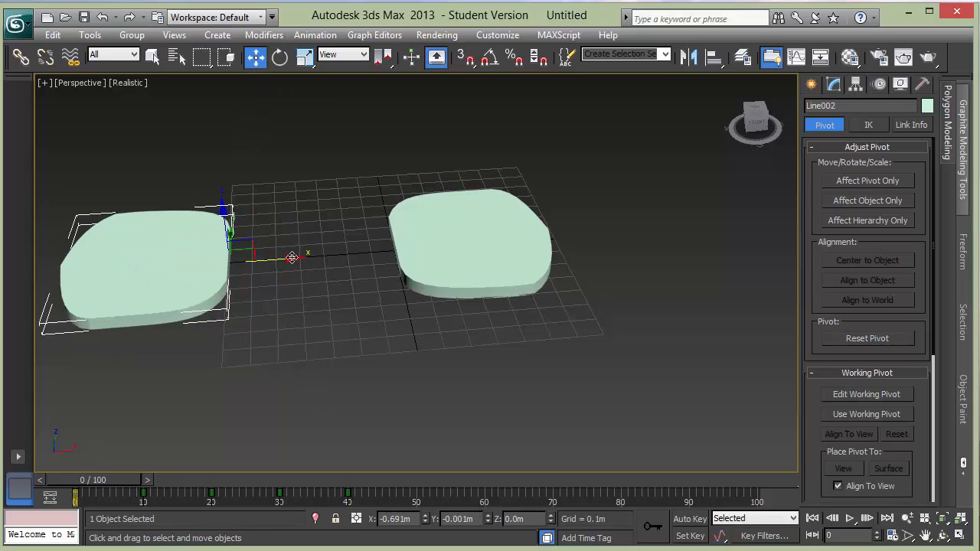
{"action": "left_click_drag", "start_coordinate": [292, 258], "coordinate": [507, 235]}
{"action": "left_click", "coordinate": [459, 239]}
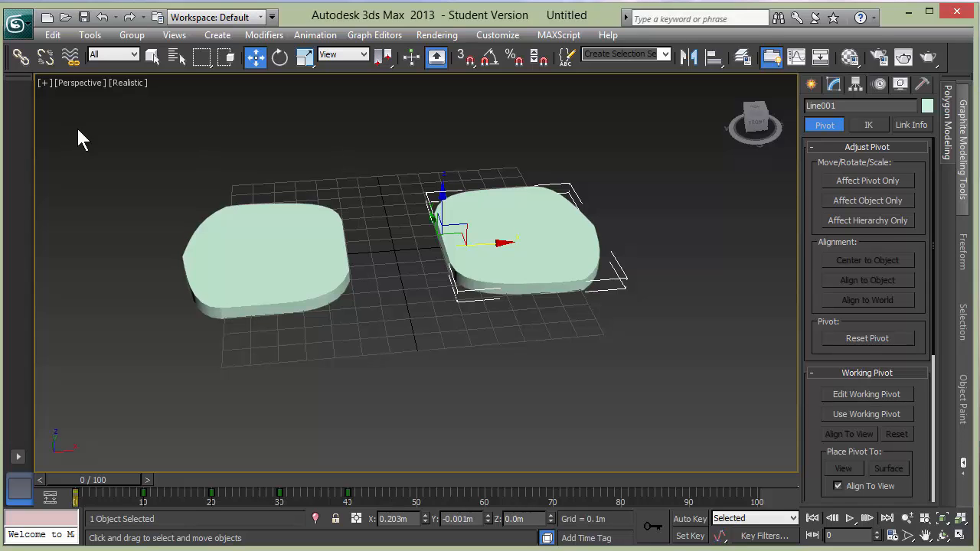
Step: Check the spacing between the two slabs in the Top view and return to the Perspective view
{"action": "key", "text": "alt+w"}
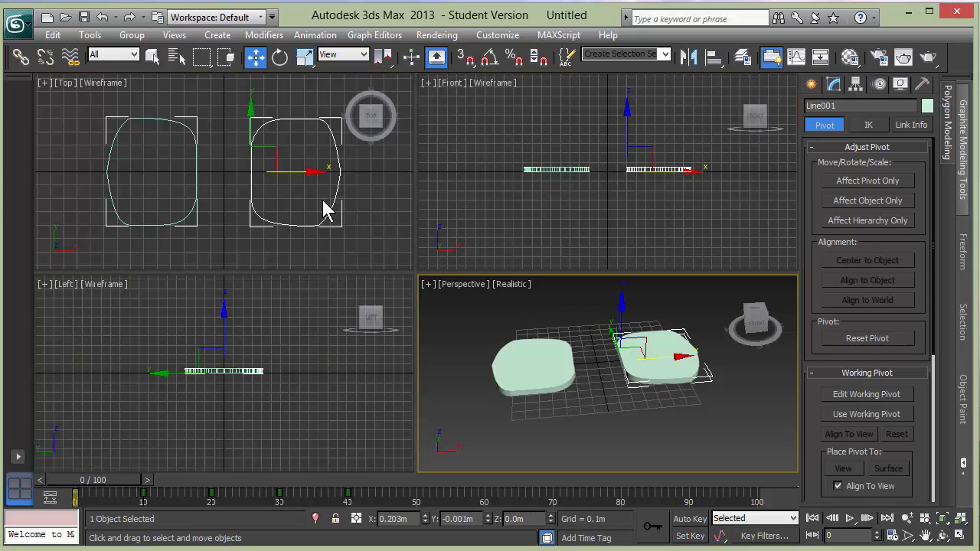
{"action": "right_click", "coordinate": [232, 172]}
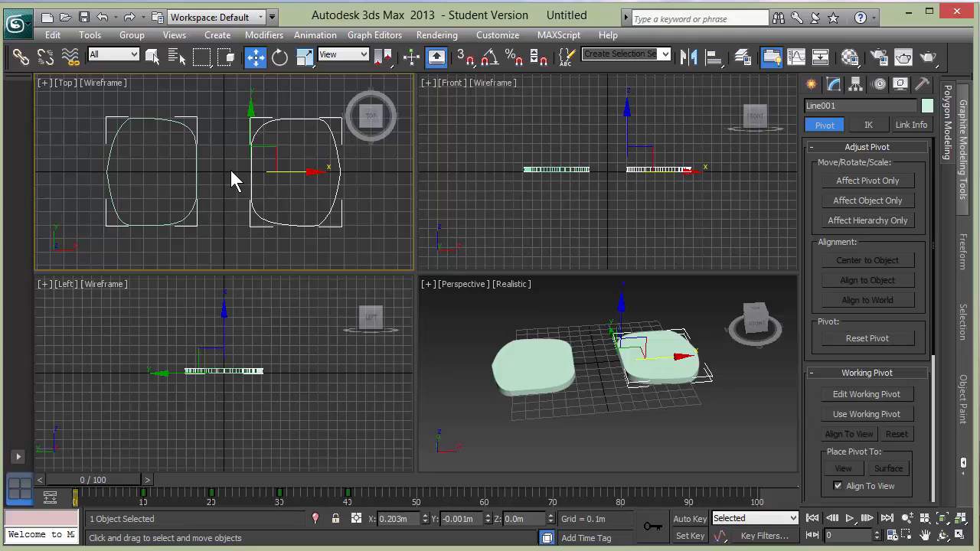
{"action": "key", "text": "alt+w"}
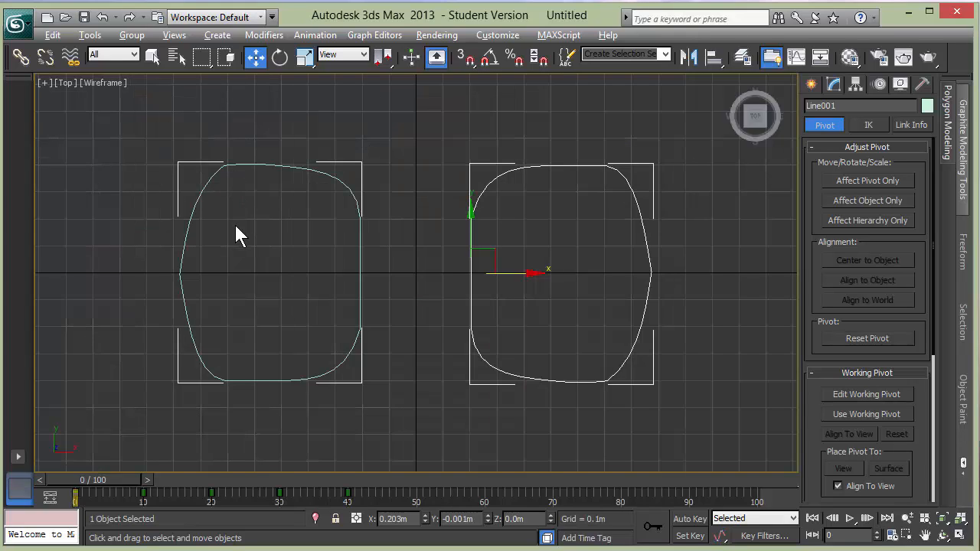
{"action": "key", "text": "alt+w"}
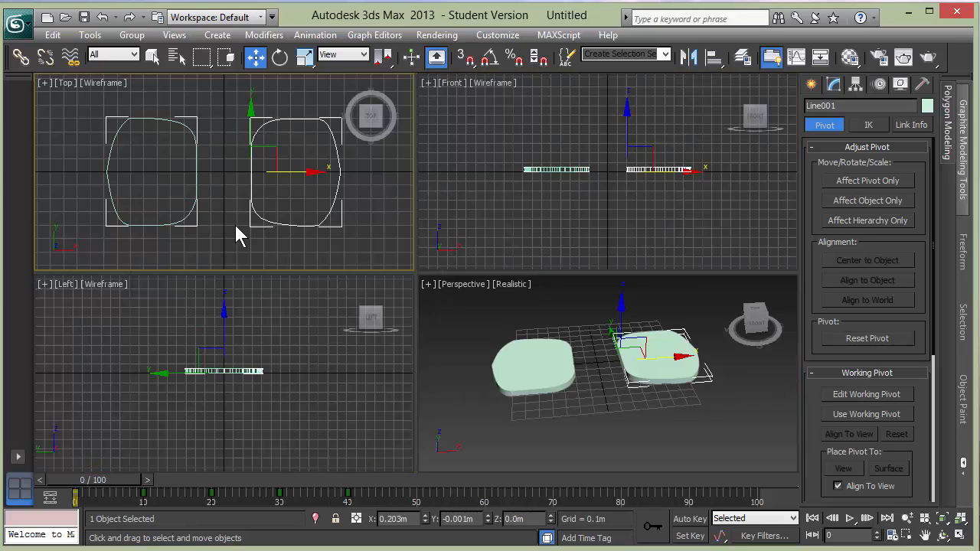
{"action": "right_click", "coordinate": [450, 315]}
{"action": "key", "text": "alt+w"}
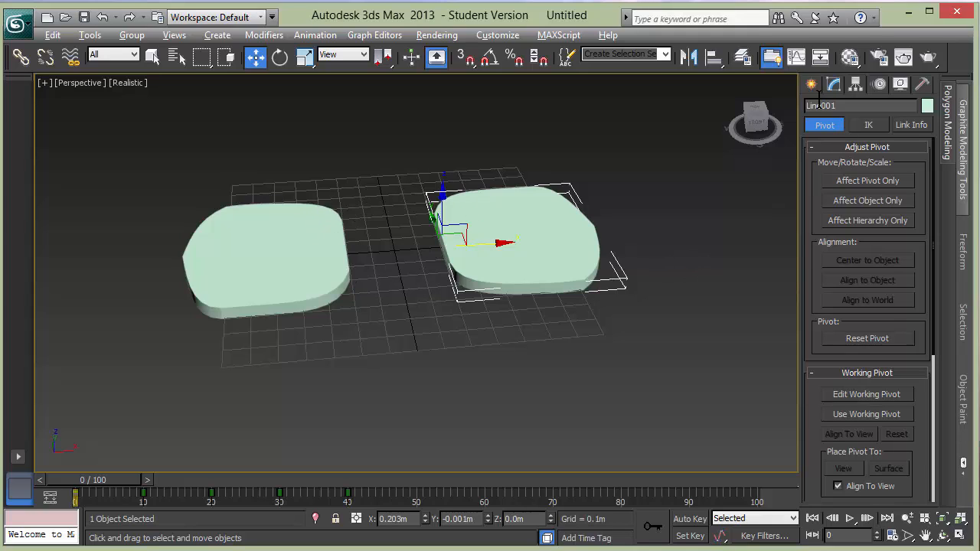
Step: Create a sphere of about 0.375 m radius near the origin between the two slabs, with AutoGrid enabled
{"action": "left_click", "coordinate": [811, 84]}
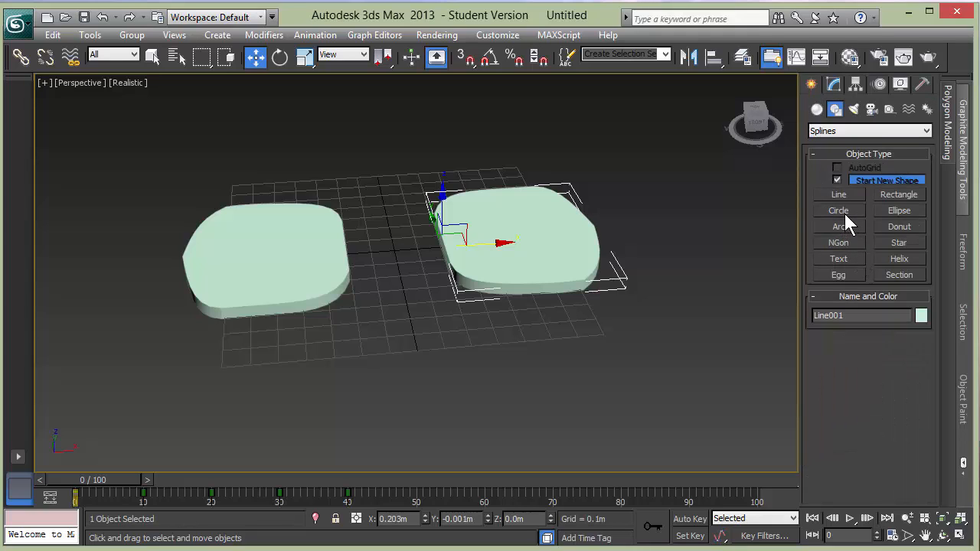
{"action": "left_click", "coordinate": [817, 111]}
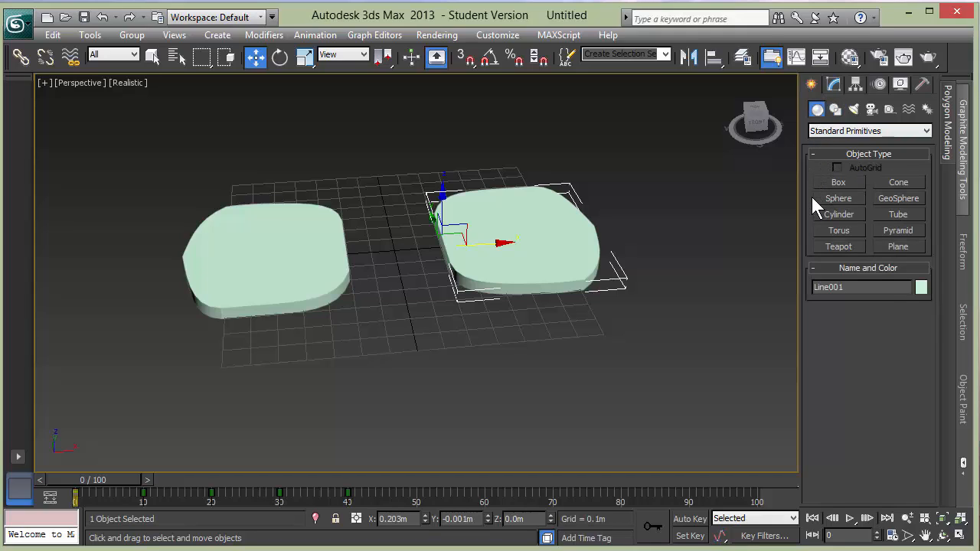
{"action": "left_click", "coordinate": [835, 198]}
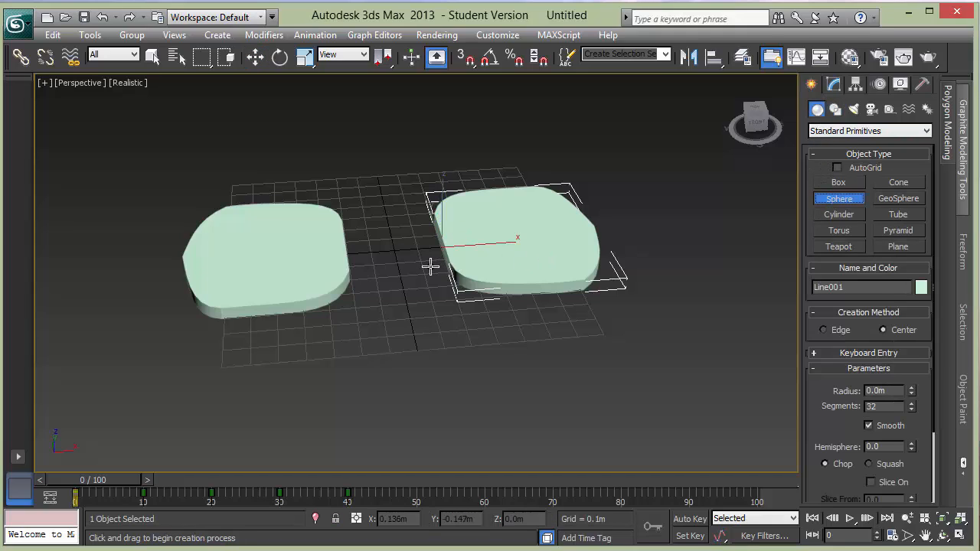
{"action": "left_click", "coordinate": [838, 167]}
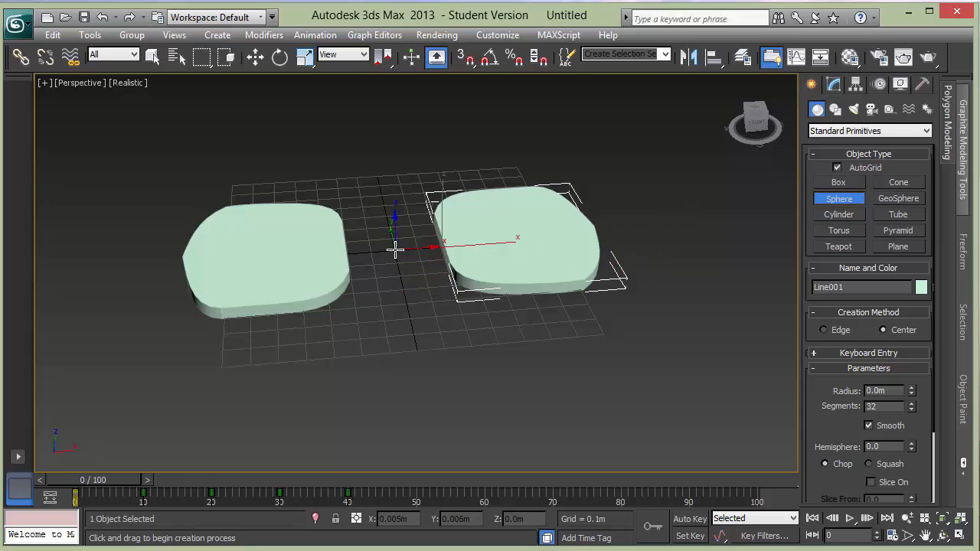
{"action": "left_click_drag", "start_coordinate": [396, 249], "coordinate": [474, 231]}
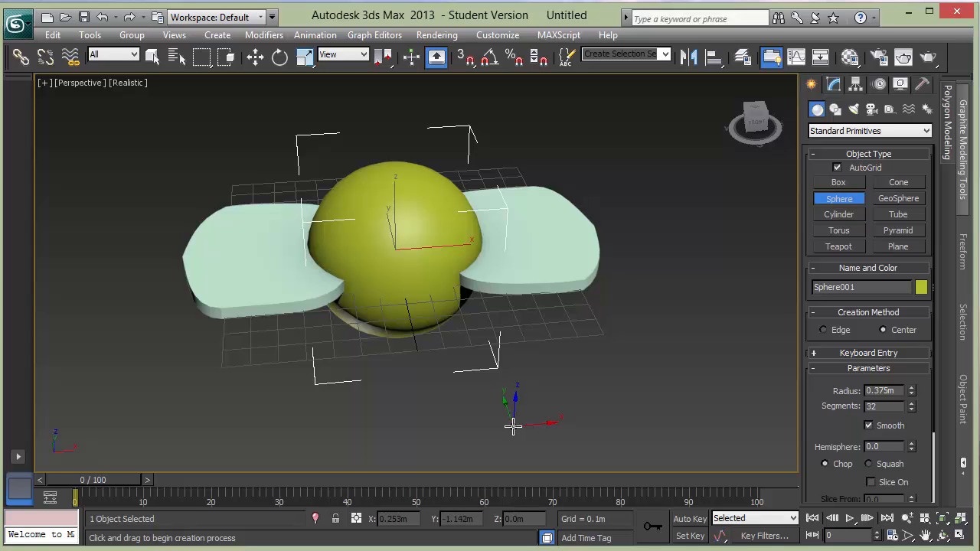
Step: Scrub the animation from a near-frontal view to preview the slabs flapping beside the sphere, ending at frame 0
{"action": "middle_click_drag", "start_coordinate": [513, 426], "coordinate": [499, 401], "text": "alt"}
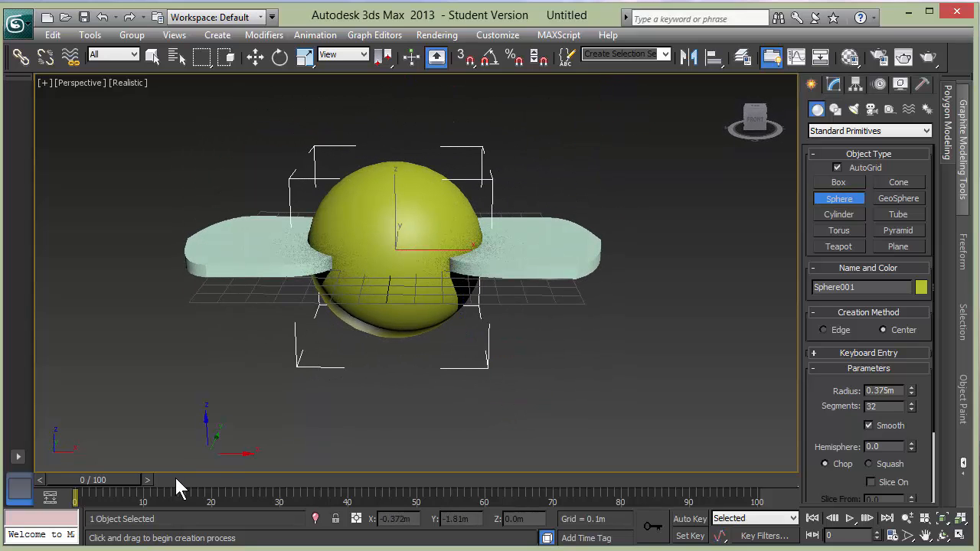
{"action": "left_click_drag", "start_coordinate": [124, 479], "coordinate": [95, 464]}
{"action": "key", "text": "w"}
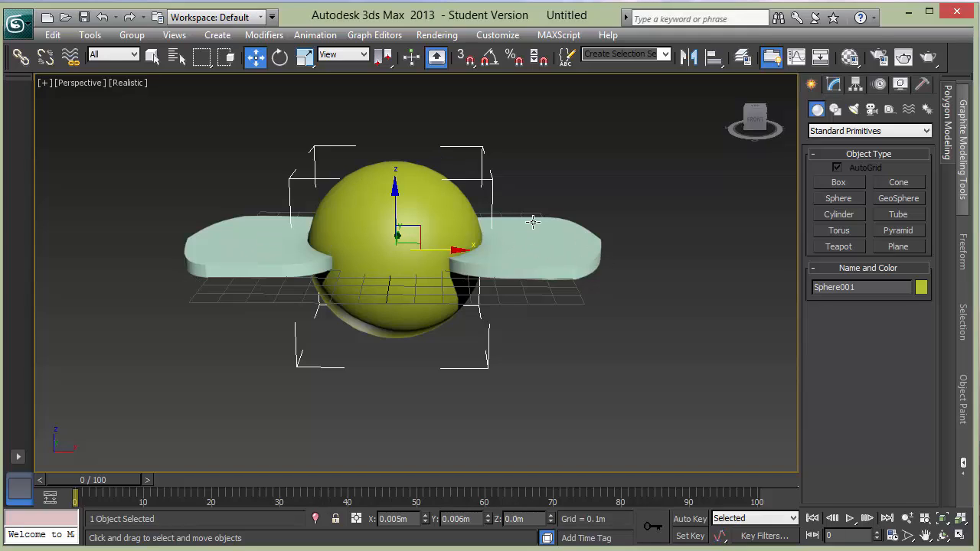
Step: Convert the original slab (Line001) to an Editable Poly
{"action": "left_click", "coordinate": [155, 59]}
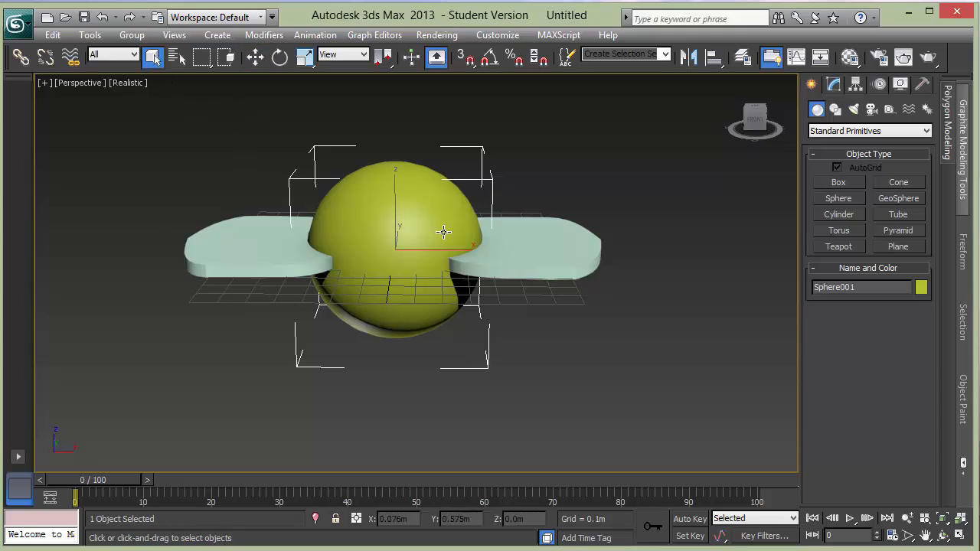
{"action": "left_click", "coordinate": [576, 243]}
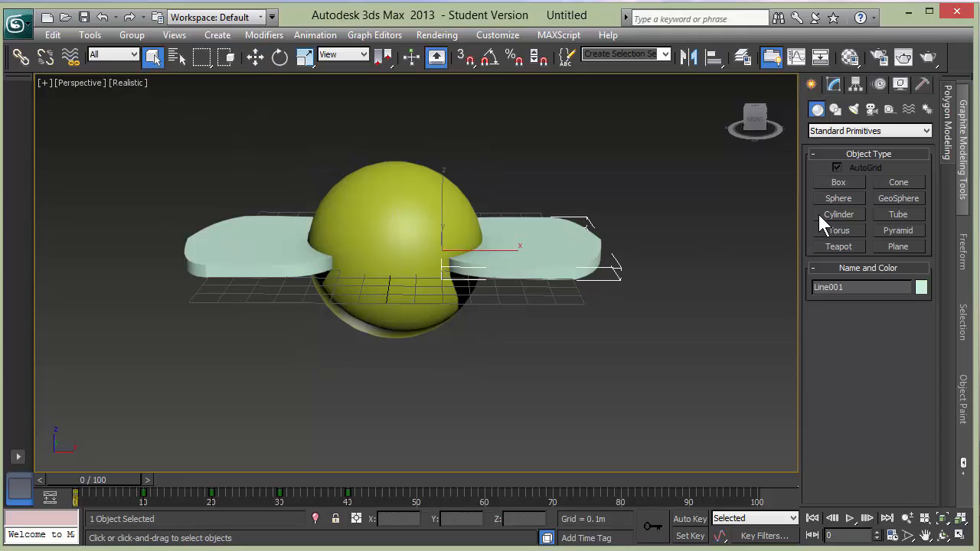
{"action": "left_click", "coordinate": [835, 84]}
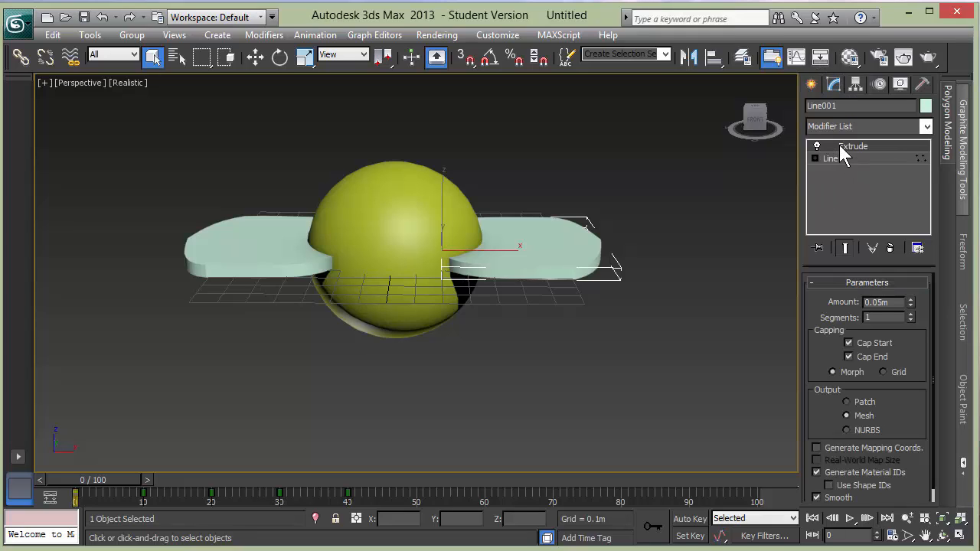
{"action": "right_click", "coordinate": [703, 204]}
{"action": "mouse_move", "coordinate": [729, 342]}
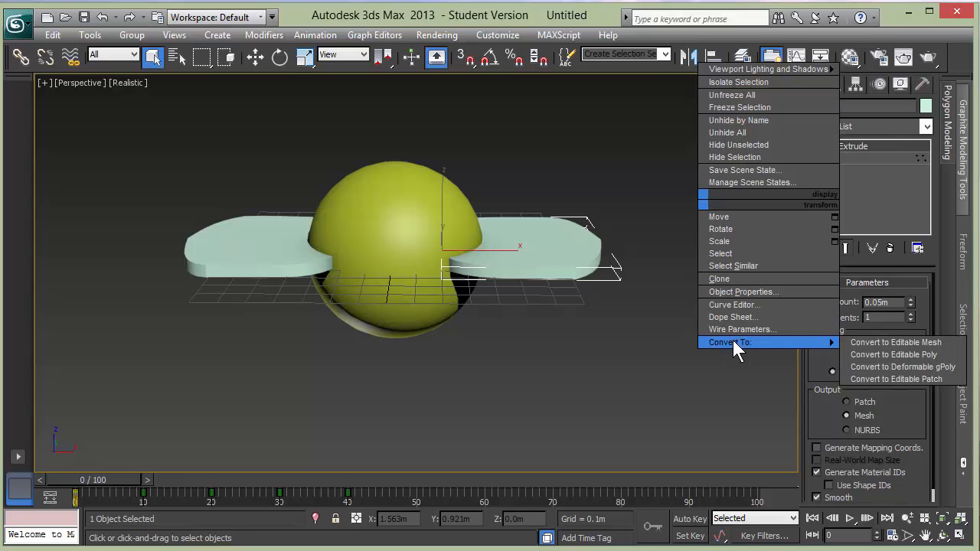
{"action": "left_click", "coordinate": [880, 354]}
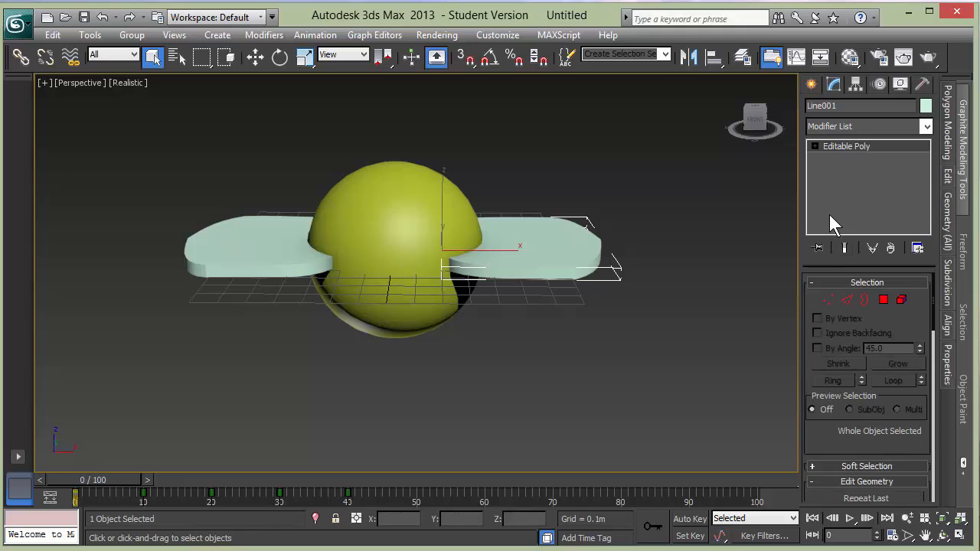
Step: Convert the duplicate slab (Line002) to an Editable Poly as well
{"action": "left_click", "coordinate": [283, 244]}
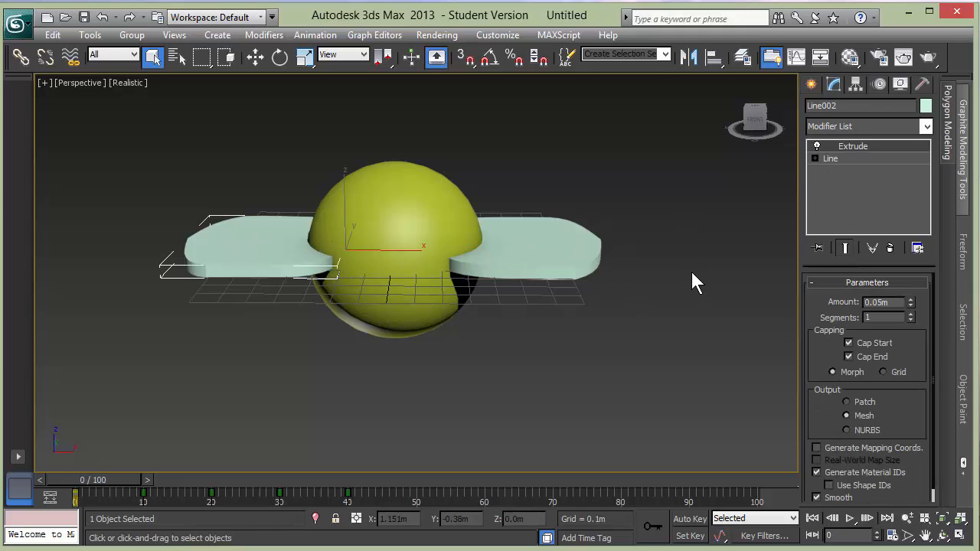
{"action": "right_click", "coordinate": [683, 180]}
{"action": "mouse_move", "coordinate": [709, 314]}
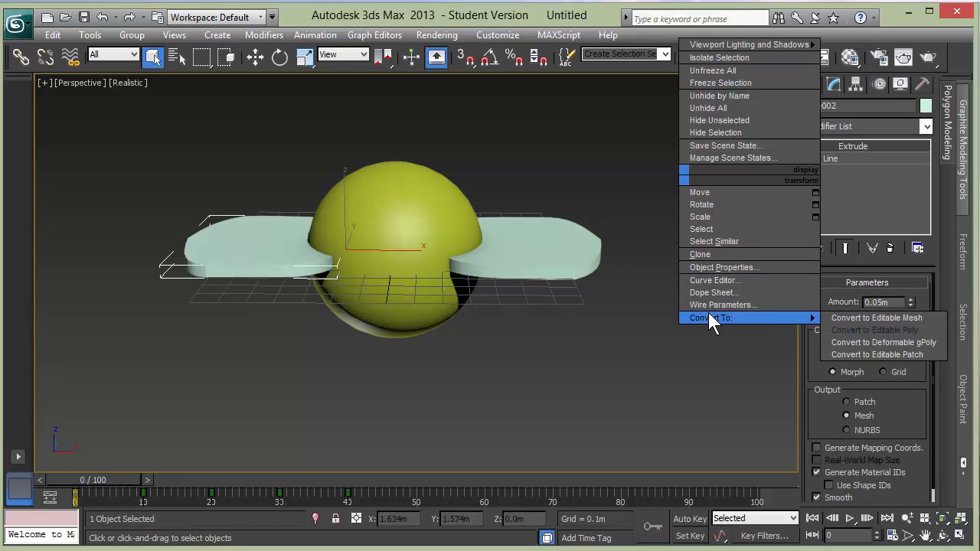
{"action": "left_click", "coordinate": [836, 328]}
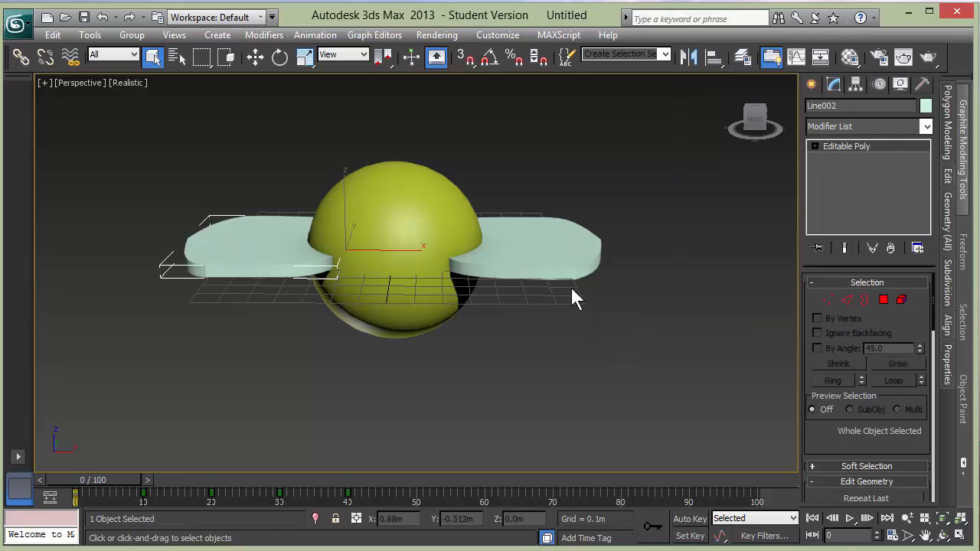
Step: Apply a UVW Map modifier to the original slab and set its mapping to Box
{"action": "left_click", "coordinate": [562, 245]}
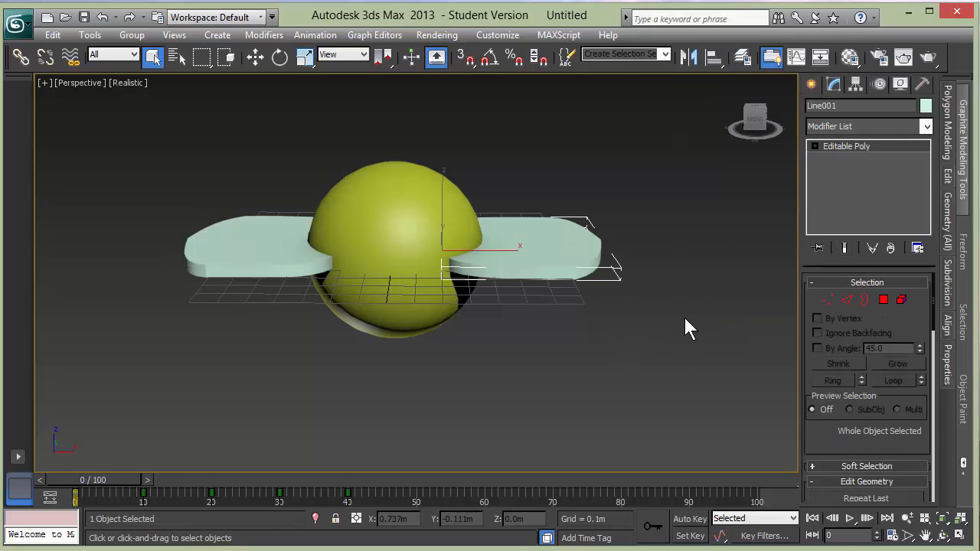
{"action": "left_click", "coordinate": [926, 127]}
{"action": "scroll", "coordinate": [870, 345], "scroll_direction": "down", "scroll_amount": 10}
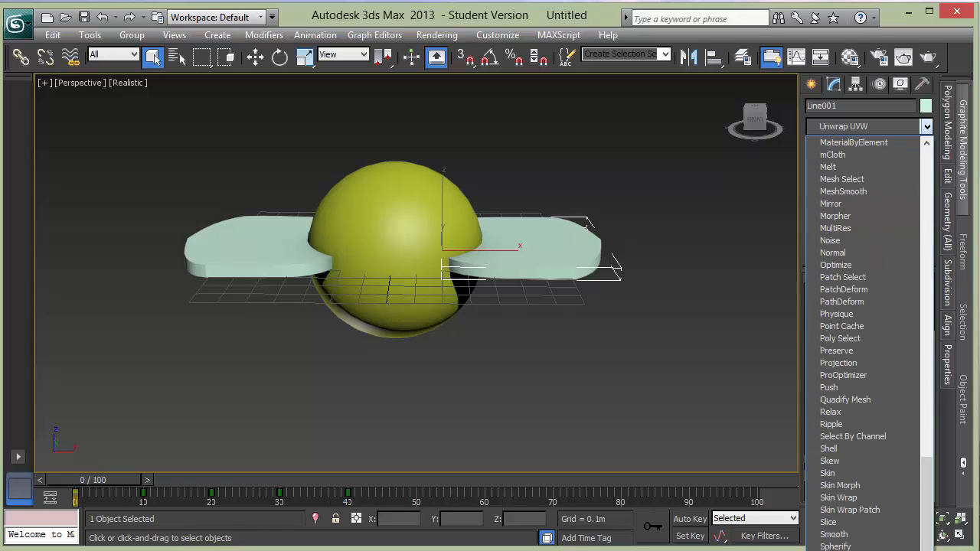
{"action": "key", "text": "u"}
{"action": "key", "text": "Return"}
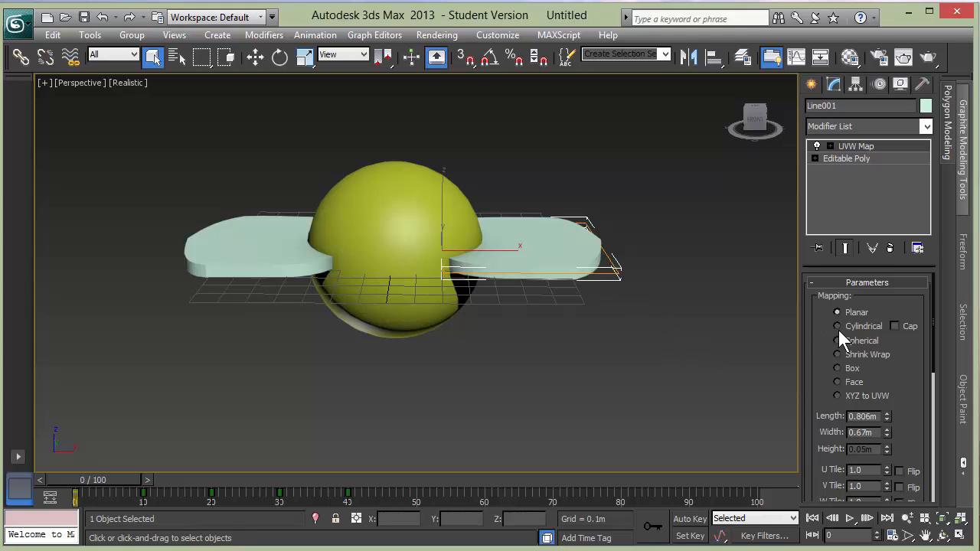
{"action": "left_click", "coordinate": [838, 369]}
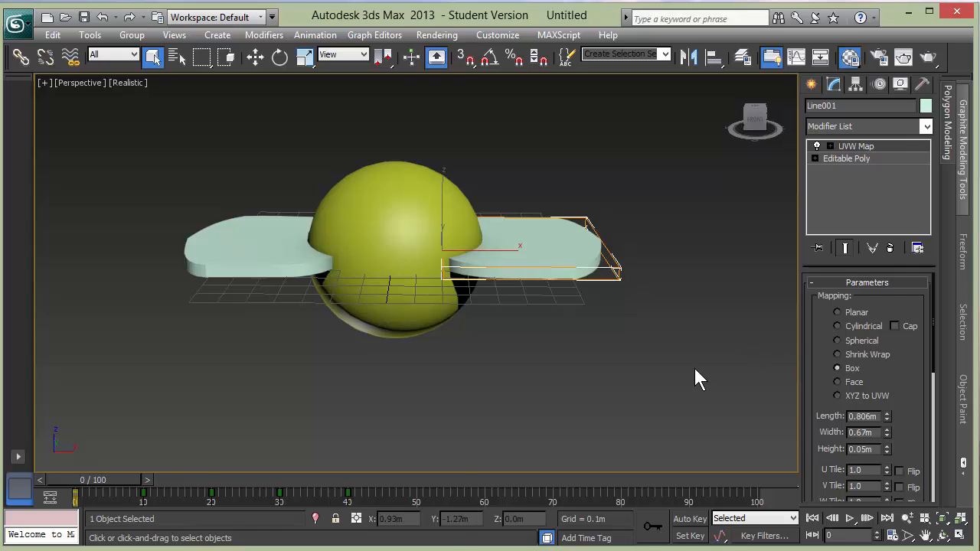
Step: Assign a Bitmap map to the diffuse channel of the 01 - Default material
{"action": "key", "text": "m"}
{"action": "left_click_drag", "start_coordinate": [312, 82], "coordinate": [196, 90]}
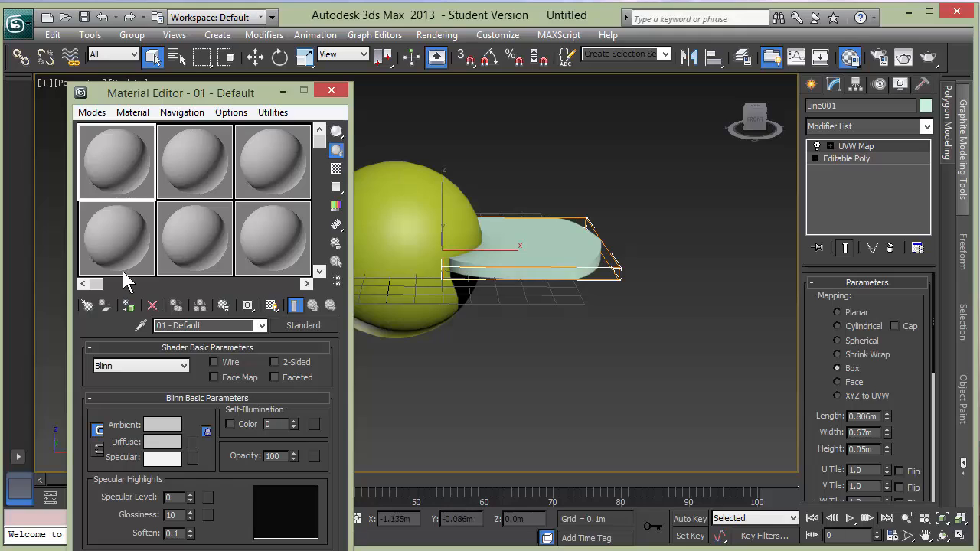
{"action": "left_click", "coordinate": [193, 444]}
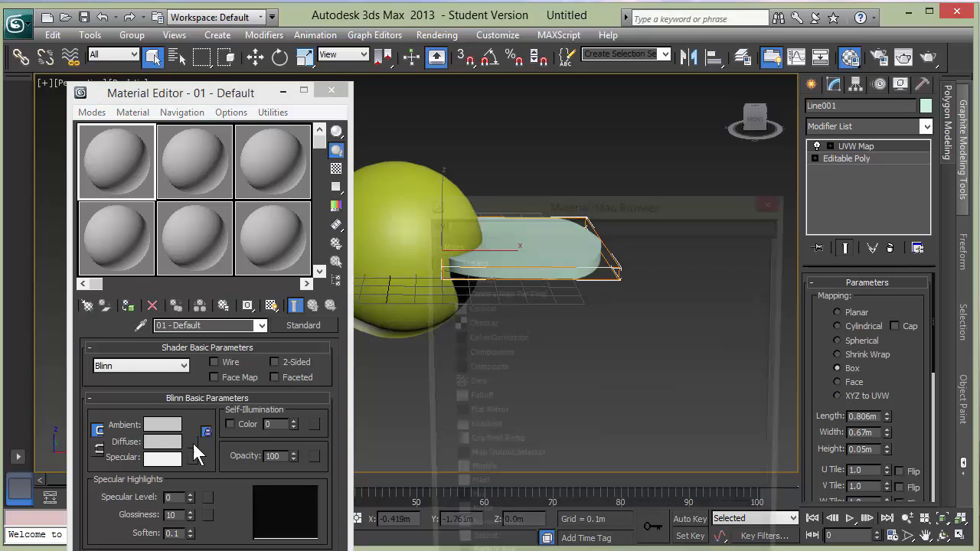
{"action": "left_click_drag", "start_coordinate": [520, 198], "coordinate": [313, 207]}
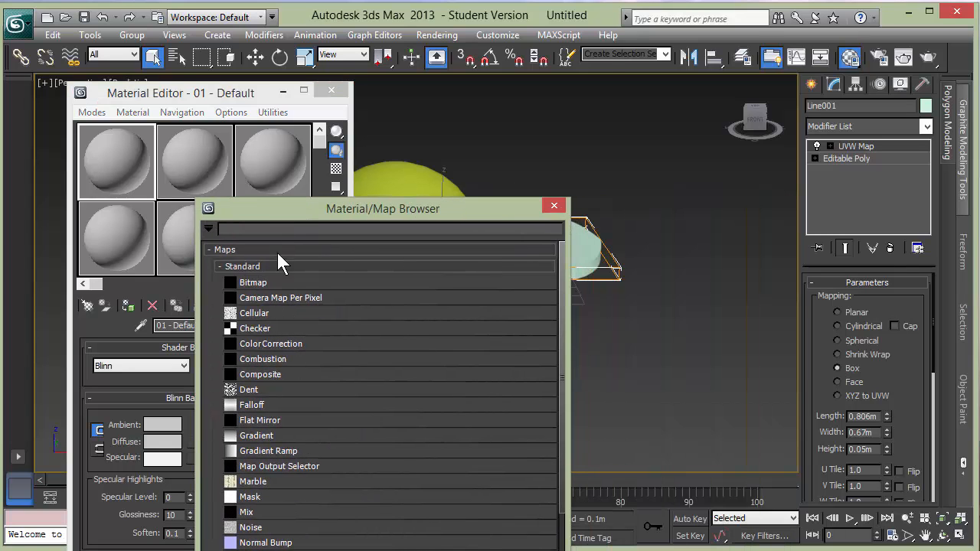
{"action": "double_click", "coordinate": [278, 281]}
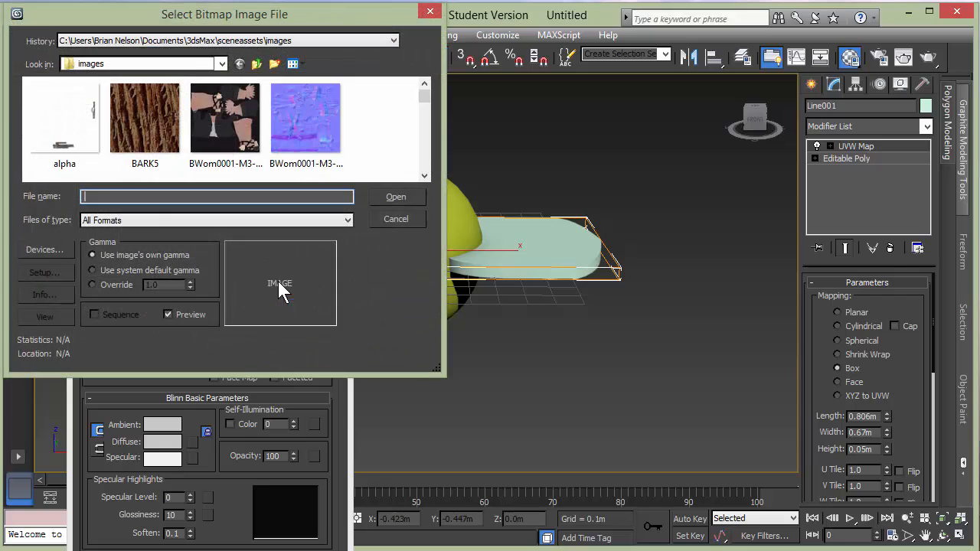
{"action": "left_click", "coordinate": [147, 109]}
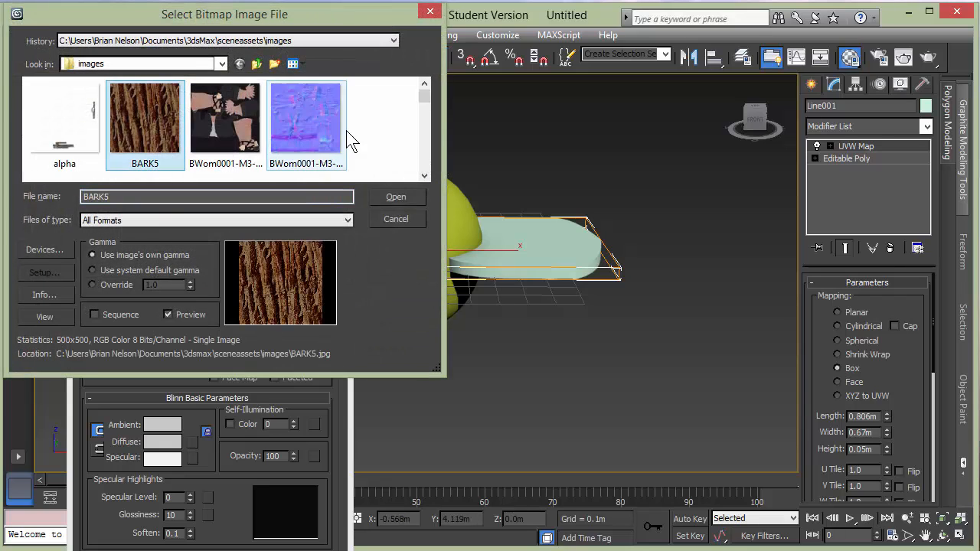
{"action": "left_click", "coordinate": [221, 64]}
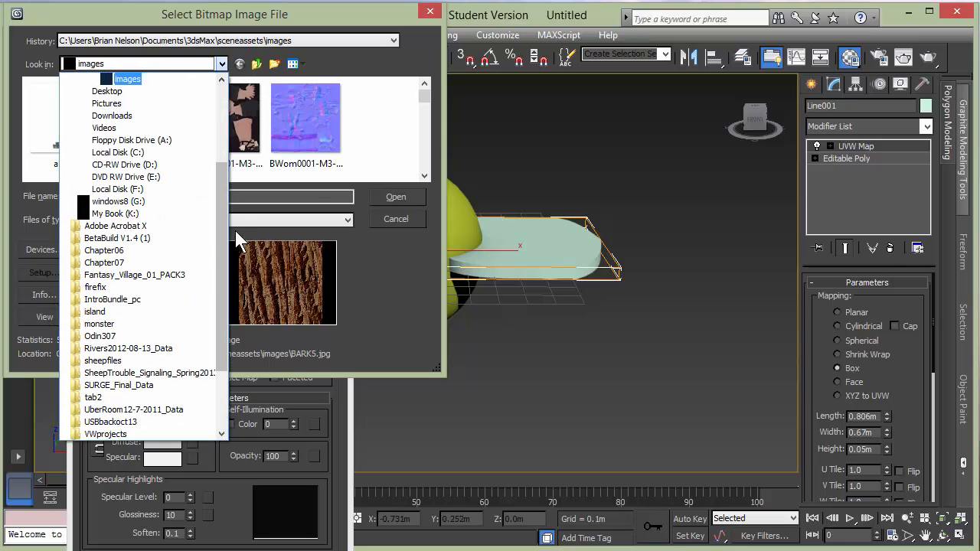
{"action": "left_click_drag", "start_coordinate": [223, 231], "coordinate": [219, 296]}
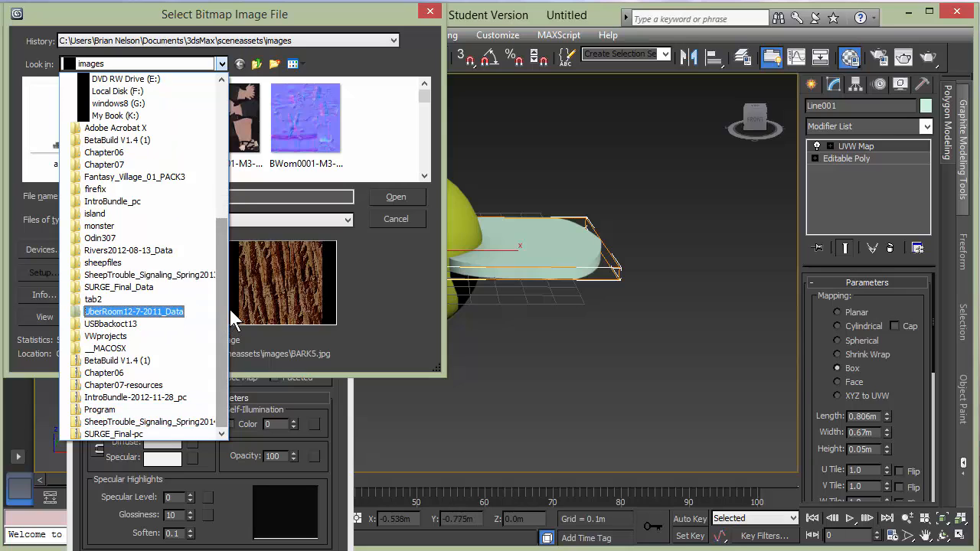
{"action": "left_click", "coordinate": [112, 214]}
{"action": "left_click", "coordinate": [112, 217]}
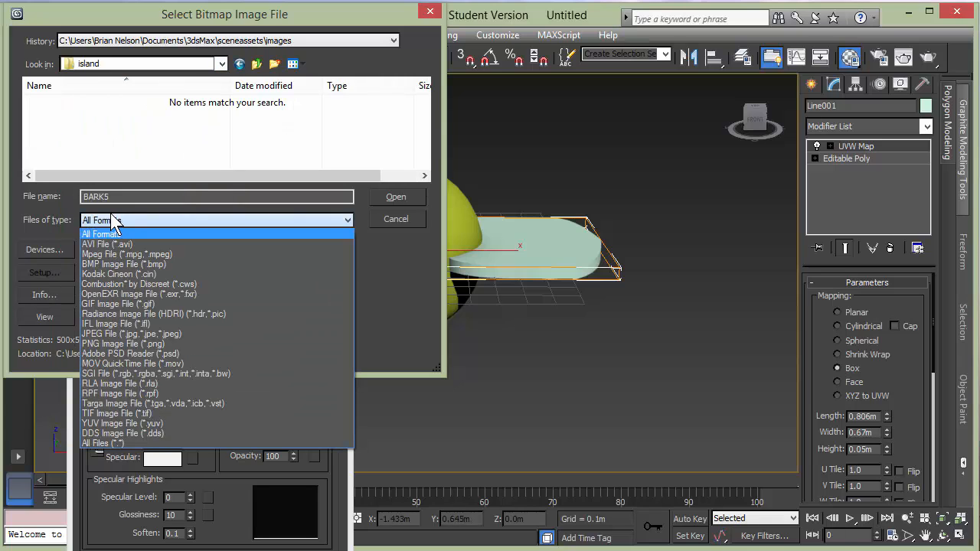
Step: Load the Cliff (Layered Rock) PSD from the Terrain Textures folder as the bitmap, using collapsed layers
{"action": "left_click", "coordinate": [221, 64]}
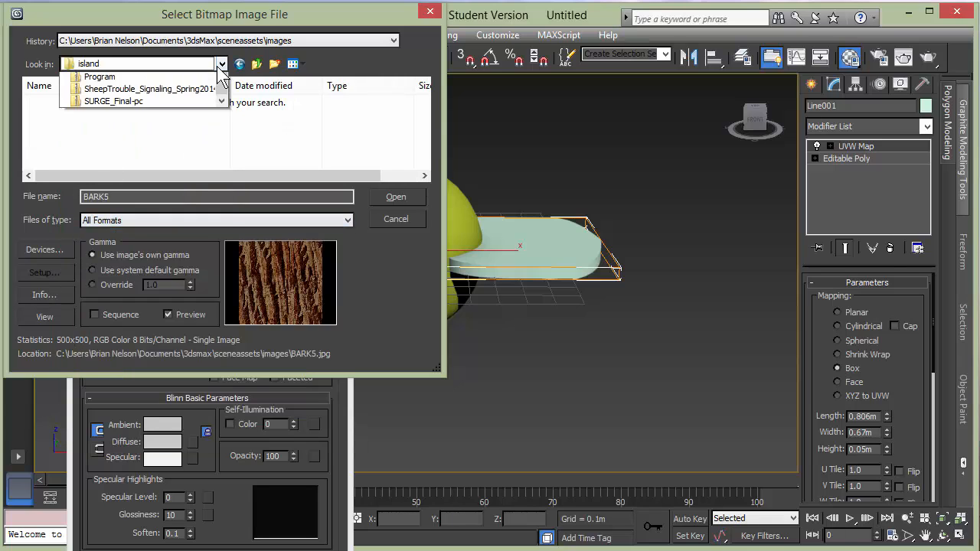
{"action": "scroll", "coordinate": [222, 277], "scroll_direction": "up", "scroll_amount": 3}
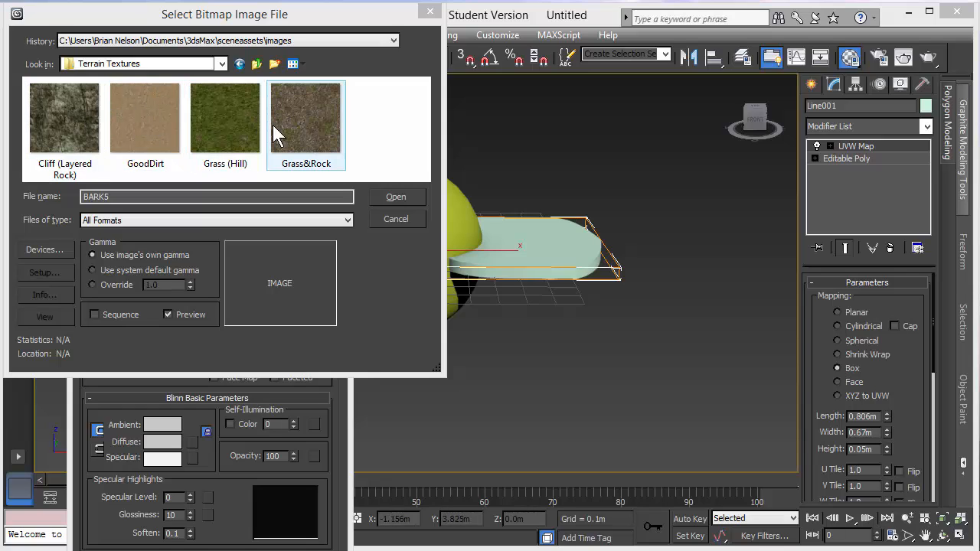
{"action": "left_click", "coordinate": [67, 129]}
{"action": "left_click", "coordinate": [396, 198]}
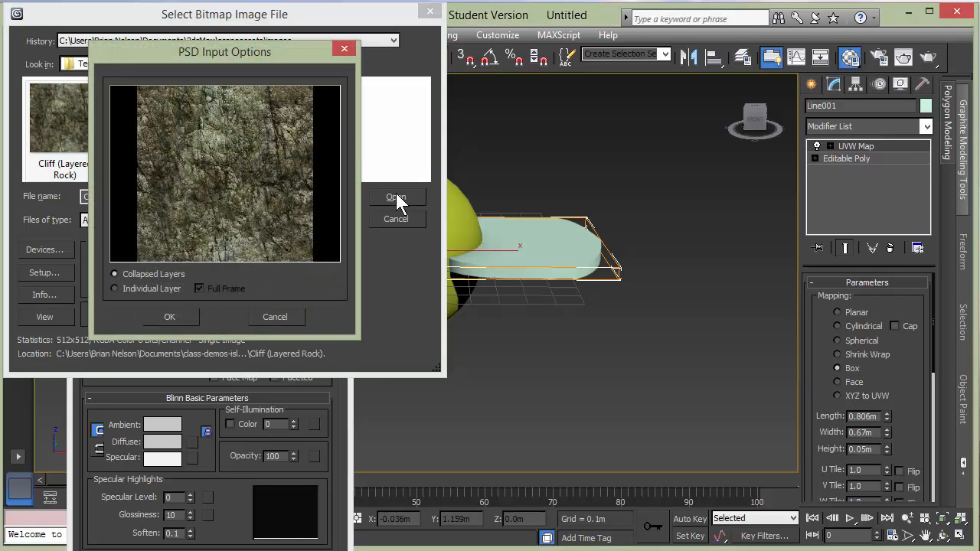
{"action": "left_click", "coordinate": [173, 316]}
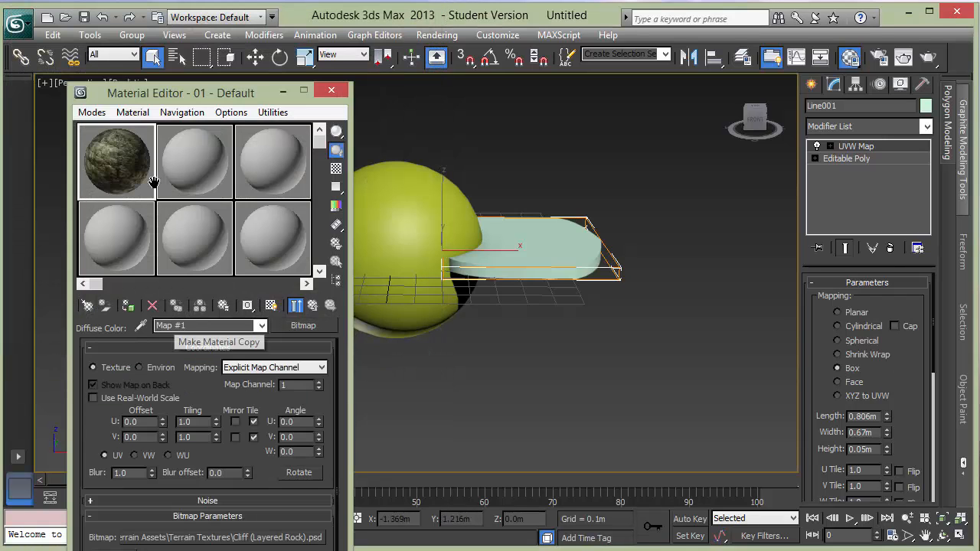
Step: Assign the rock-textured 01 - Default material to the original slab, show its map in the viewport, and minimize the Material Editor
{"action": "left_click_drag", "start_coordinate": [546, 242], "coordinate": [554, 240]}
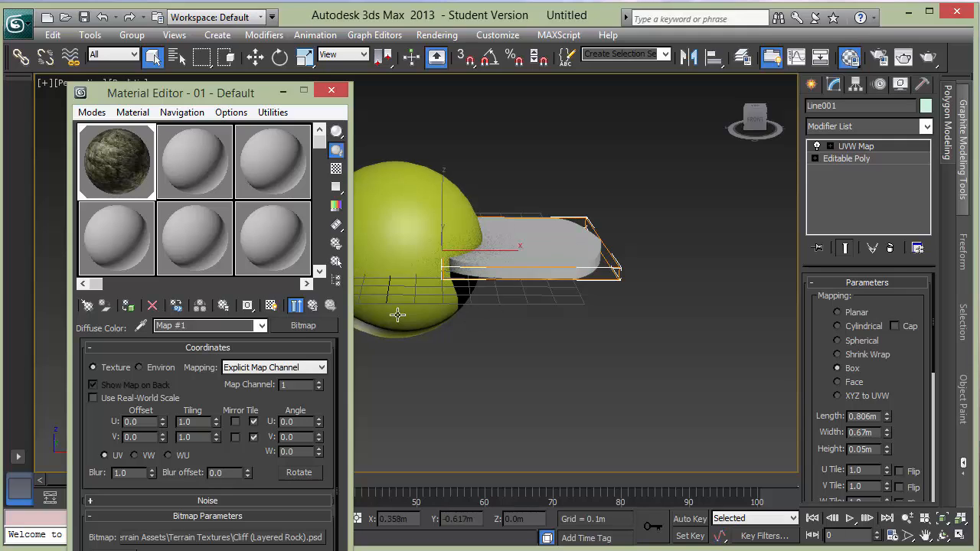
{"action": "left_click", "coordinate": [271, 304]}
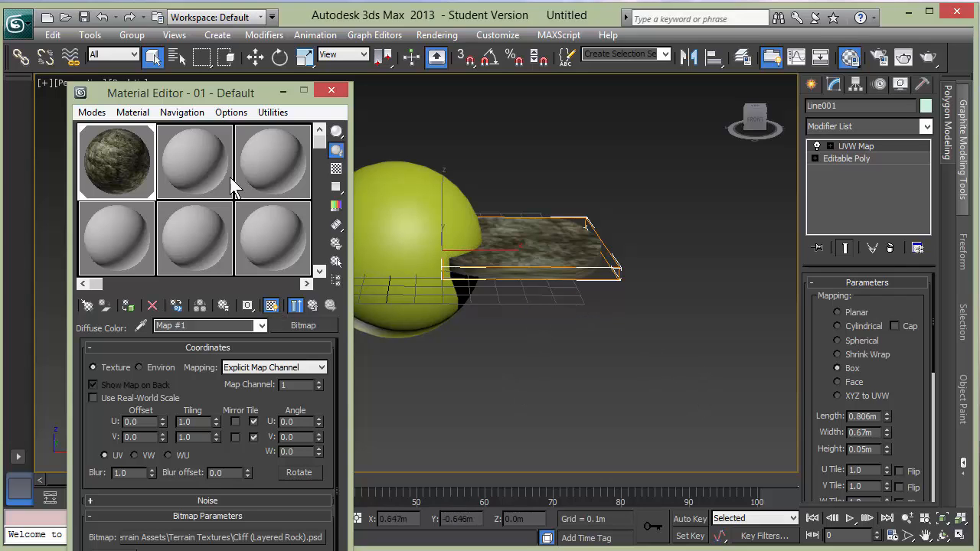
{"action": "left_click_drag", "start_coordinate": [219, 92], "coordinate": [650, 138]}
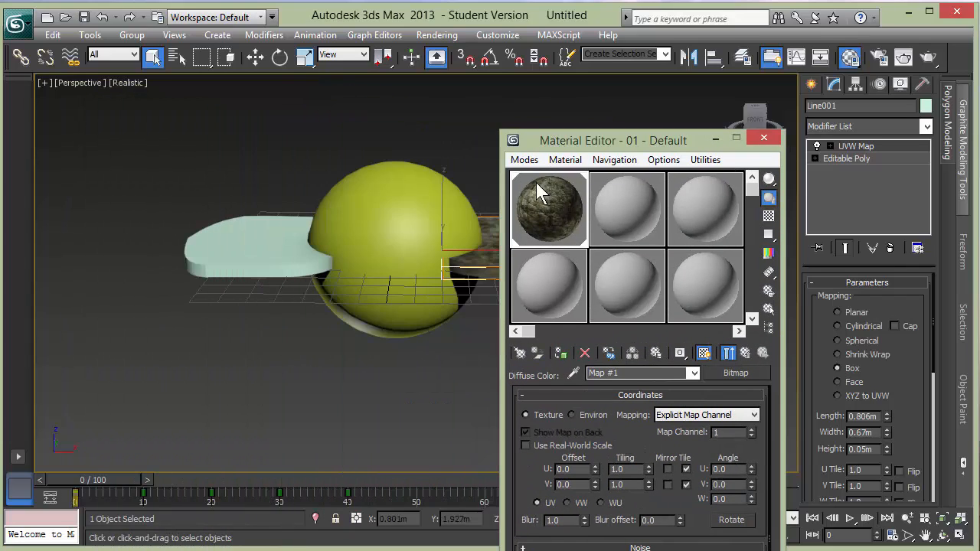
{"action": "left_click", "coordinate": [715, 139]}
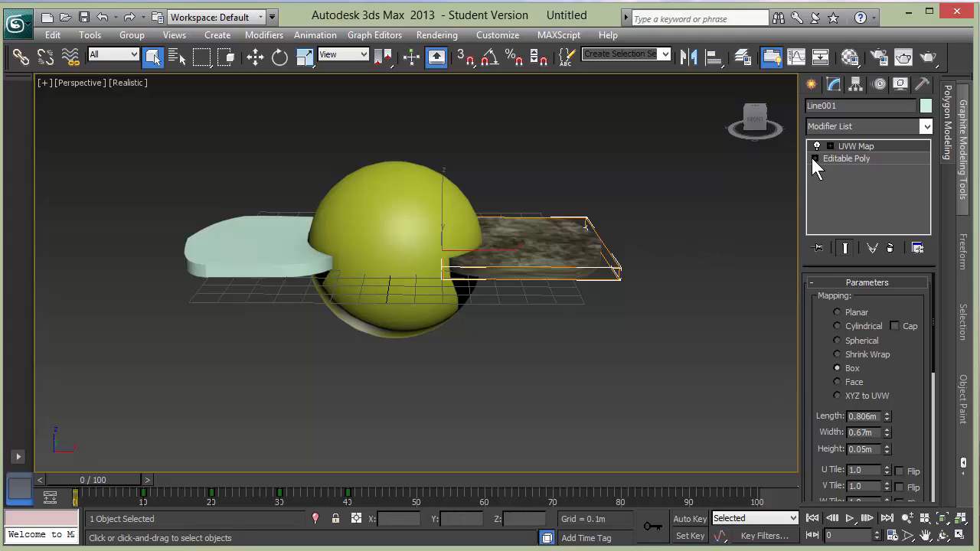
Step: Shift the UVW Map gizmo of the original slab along X to about 0.559 m to reposition the texture
{"action": "left_click", "coordinate": [830, 147]}
{"action": "left_click", "coordinate": [862, 158]}
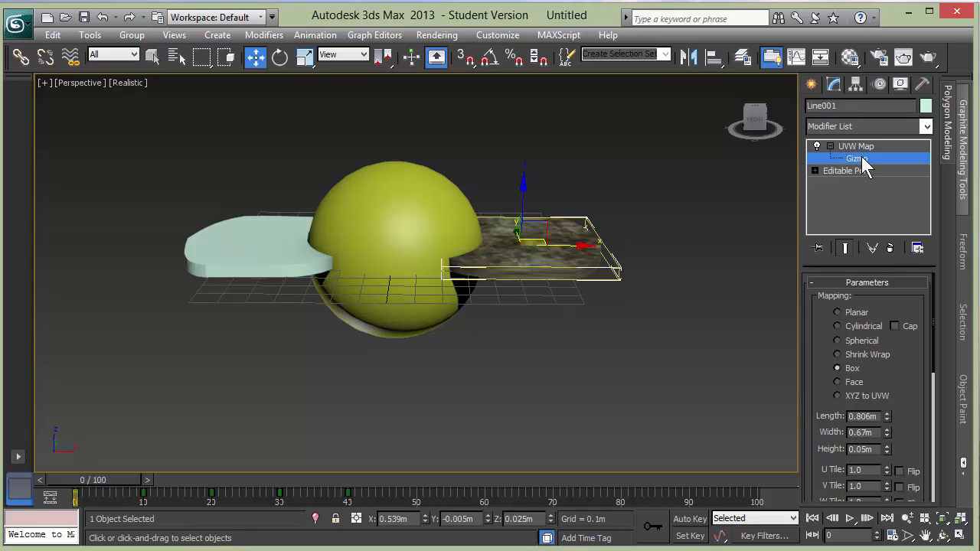
{"action": "left_click_drag", "start_coordinate": [586, 245], "coordinate": [628, 247]}
{"action": "middle_click_drag", "start_coordinate": [639, 291], "coordinate": [573, 263], "text": "alt"}
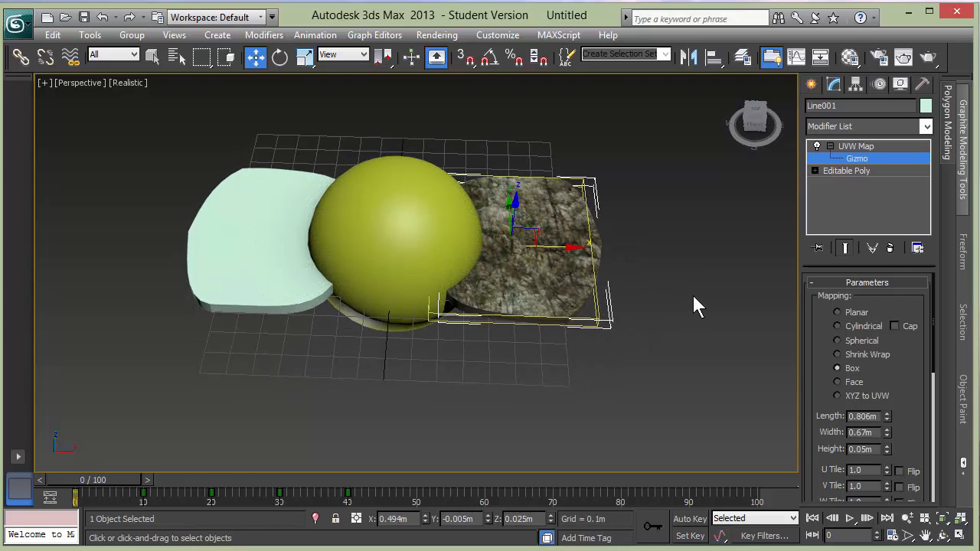
{"action": "left_click_drag", "start_coordinate": [574, 246], "coordinate": [587, 247]}
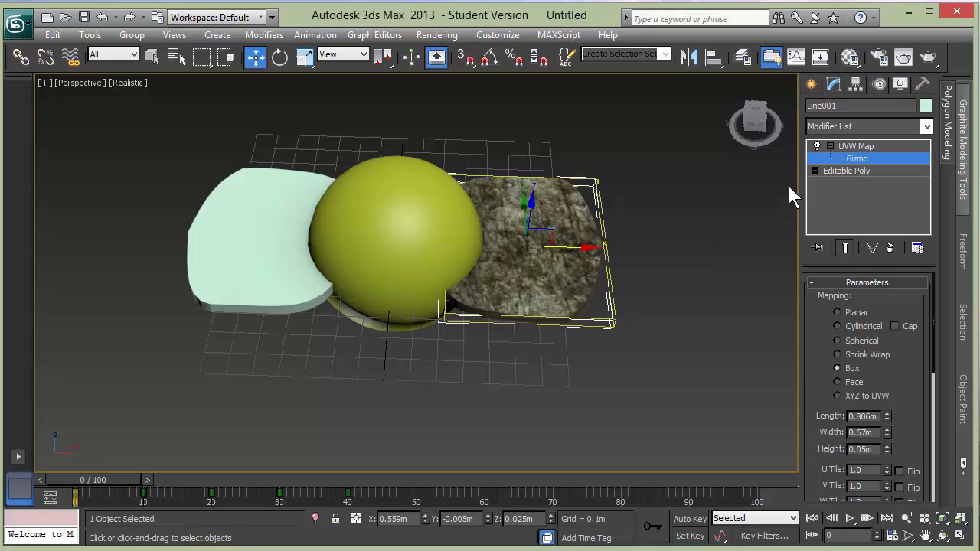
{"action": "left_click", "coordinate": [842, 169]}
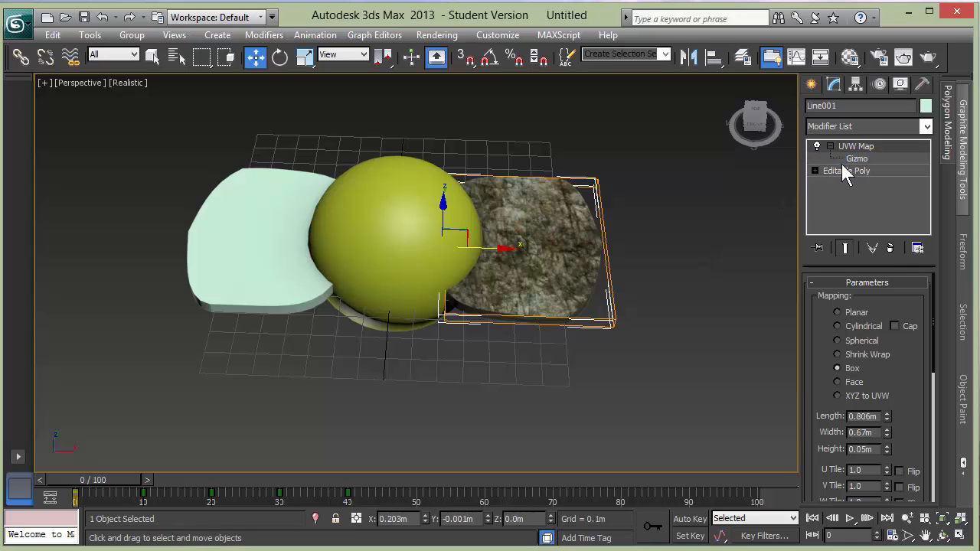
Step: Apply a UVW Map modifier to the duplicate slab (Line002) and set its mapping to Box
{"action": "left_click", "coordinate": [274, 224]}
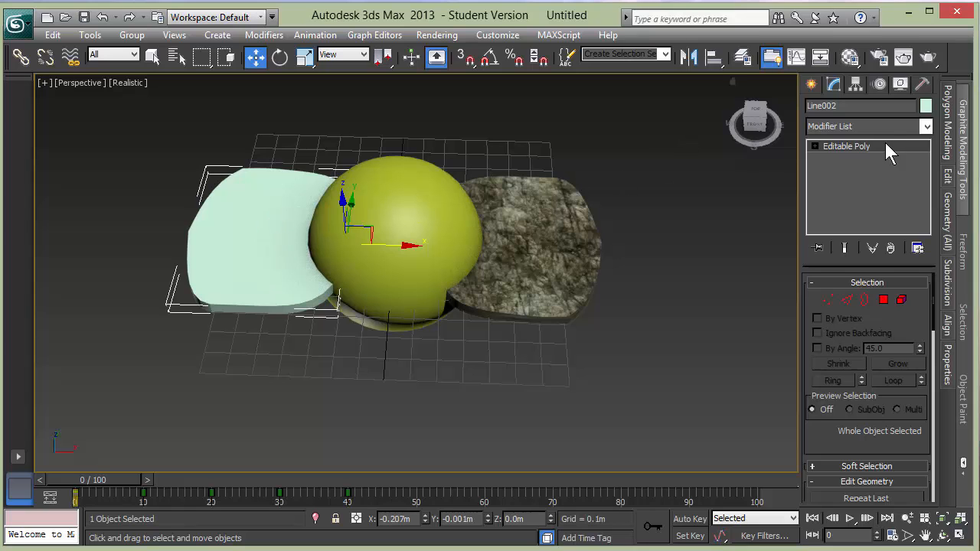
{"action": "left_click", "coordinate": [926, 126]}
{"action": "key", "text": "u"}
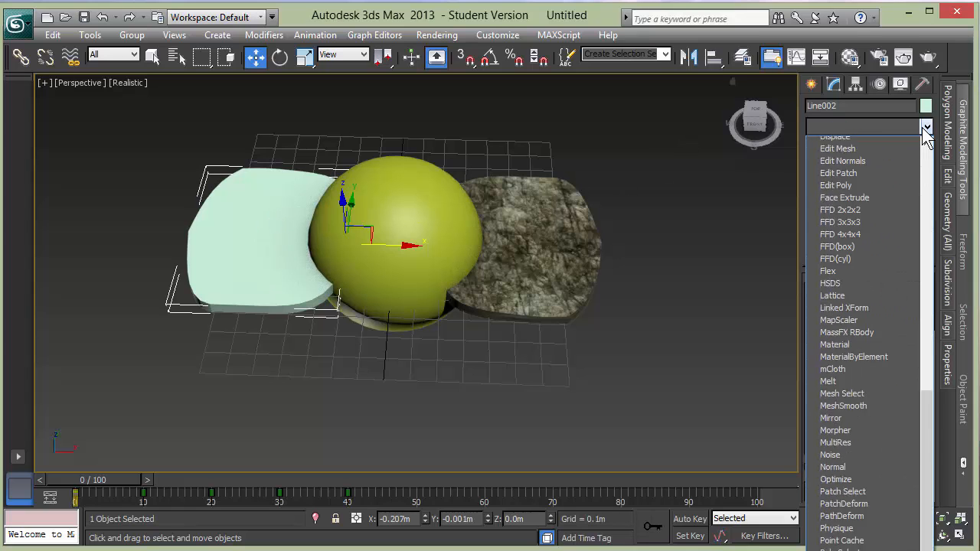
{"action": "left_click", "coordinate": [854, 550]}
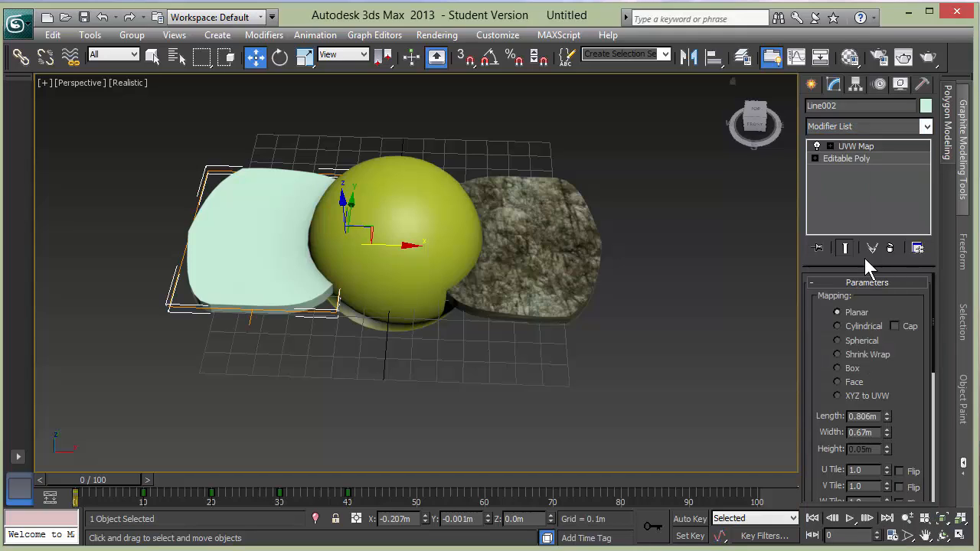
{"action": "left_click", "coordinate": [838, 367]}
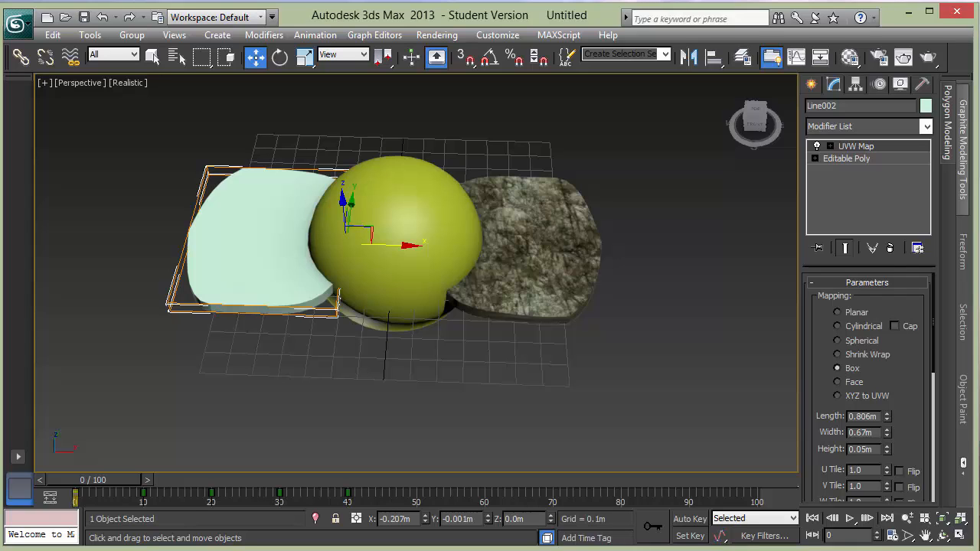
Step: Assign the rock-textured 01 - Default material to the duplicate slab and close the Material Editor
{"action": "key", "text": "m"}
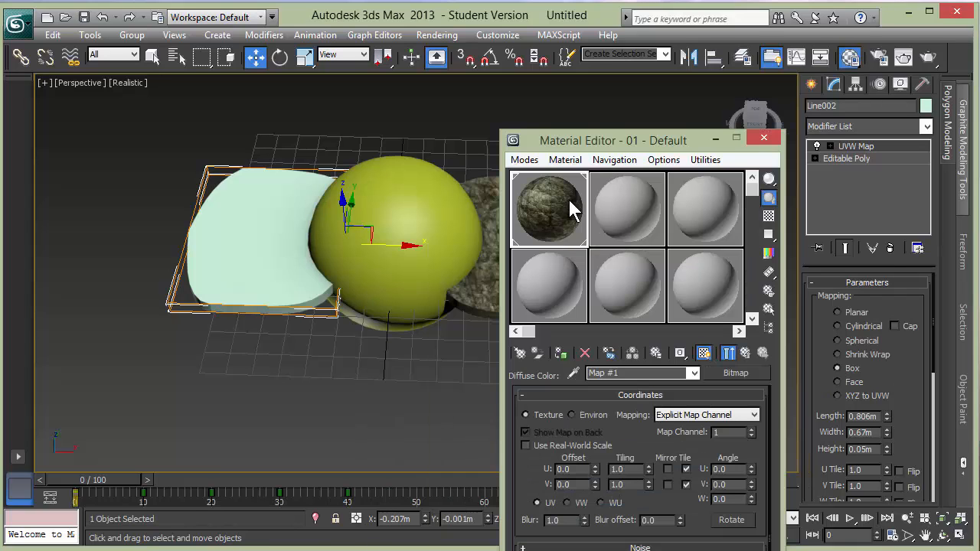
{"action": "left_click_drag", "start_coordinate": [271, 236], "coordinate": [253, 238]}
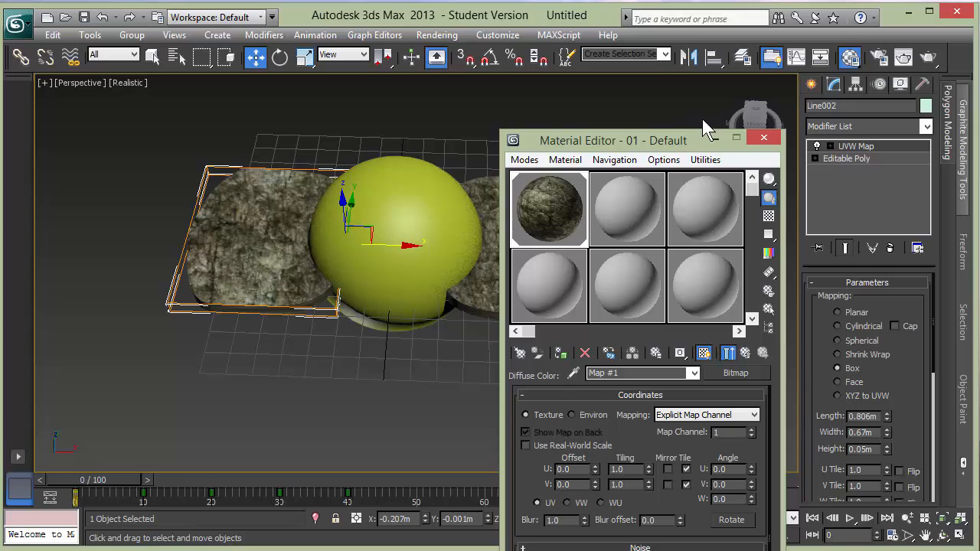
{"action": "left_click", "coordinate": [763, 140]}
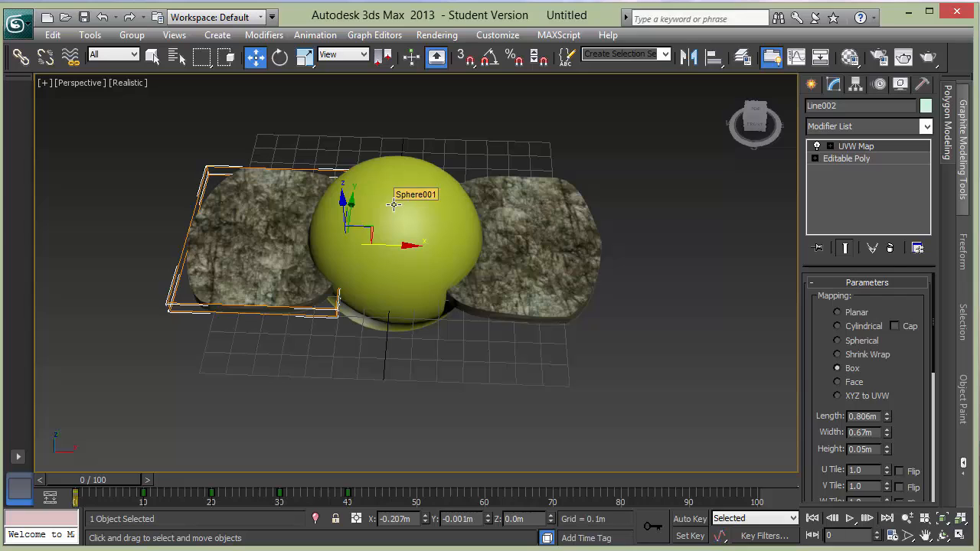
Step: Set the 02 - Default material's diffuse color to yellow (RGB 223, 253, 60), assign it to the sphere, and close the Material Editor
{"action": "key", "text": "m"}
{"action": "left_click", "coordinate": [628, 209]}
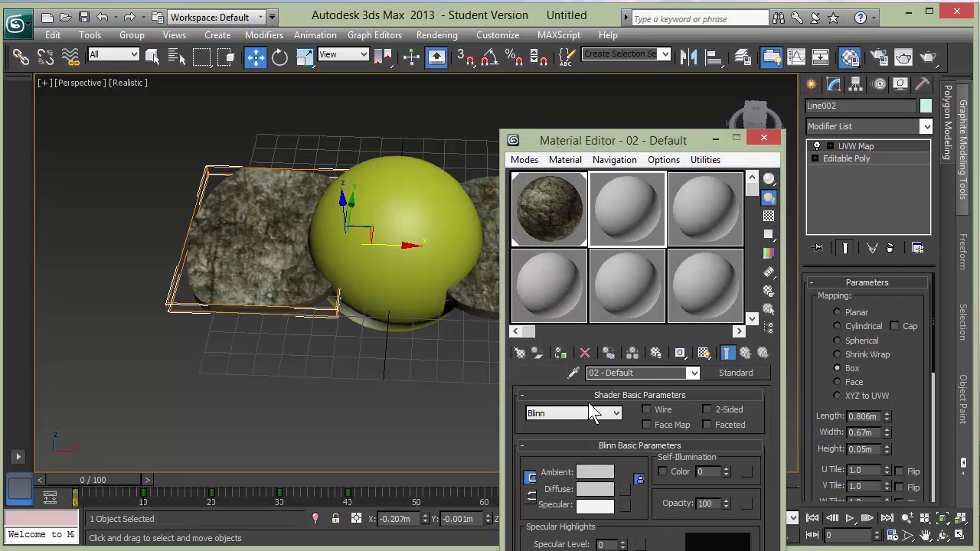
{"action": "left_click", "coordinate": [580, 490]}
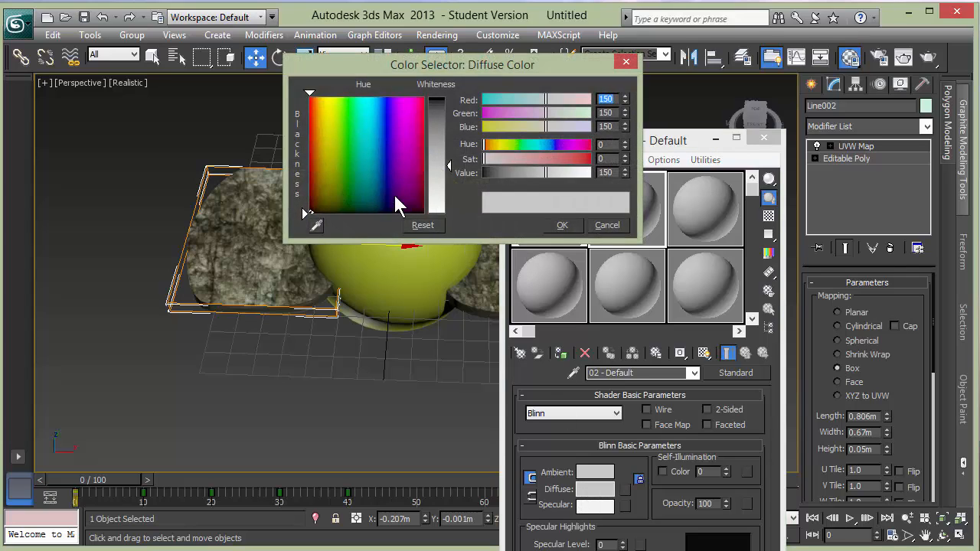
{"action": "mouse_move", "coordinate": [371, 183]}
{"action": "left_mouse_down"}
{"action": "mouse_move", "coordinate": [325, 112]}
{"action": "mouse_move", "coordinate": [331, 98]}
{"action": "left_mouse_up"}
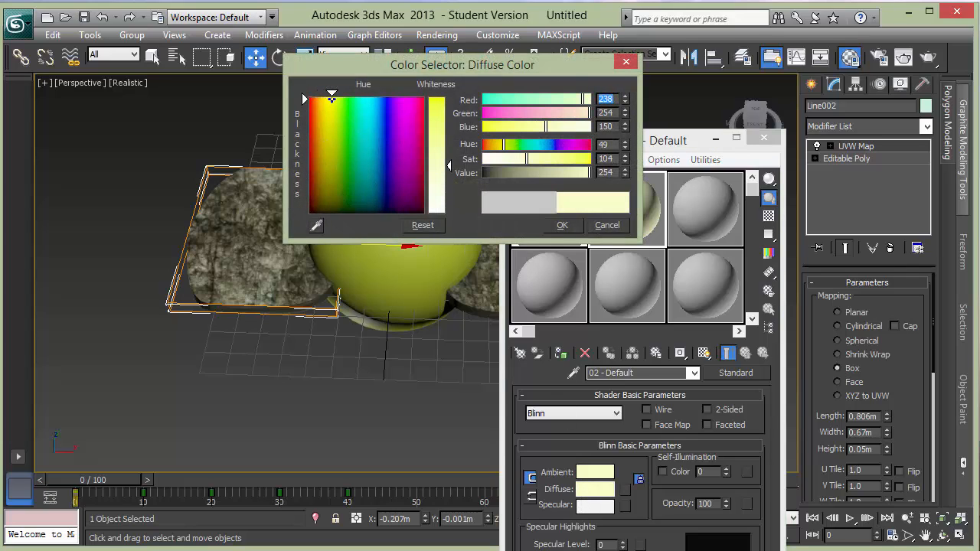
{"action": "left_click_drag", "start_coordinate": [449, 164], "coordinate": [449, 124]}
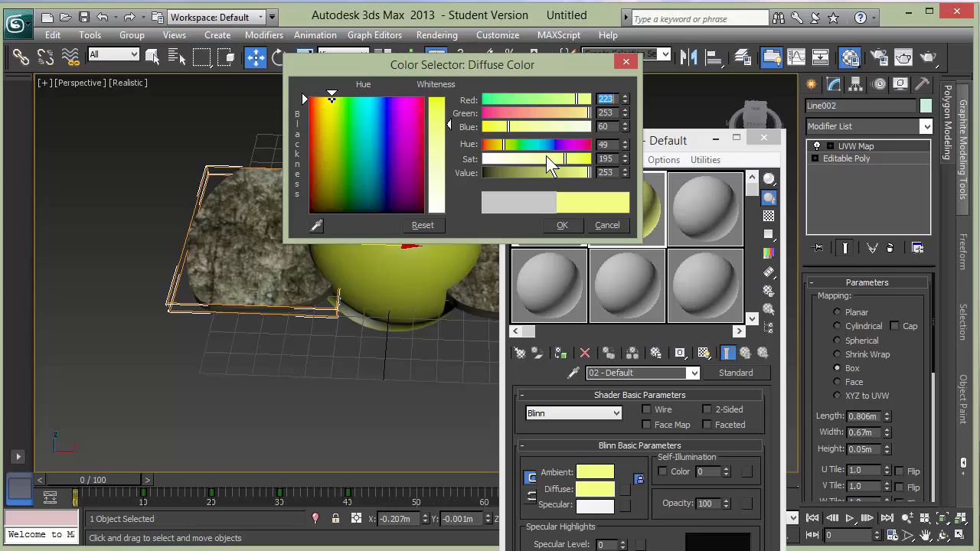
{"action": "left_click", "coordinate": [563, 225]}
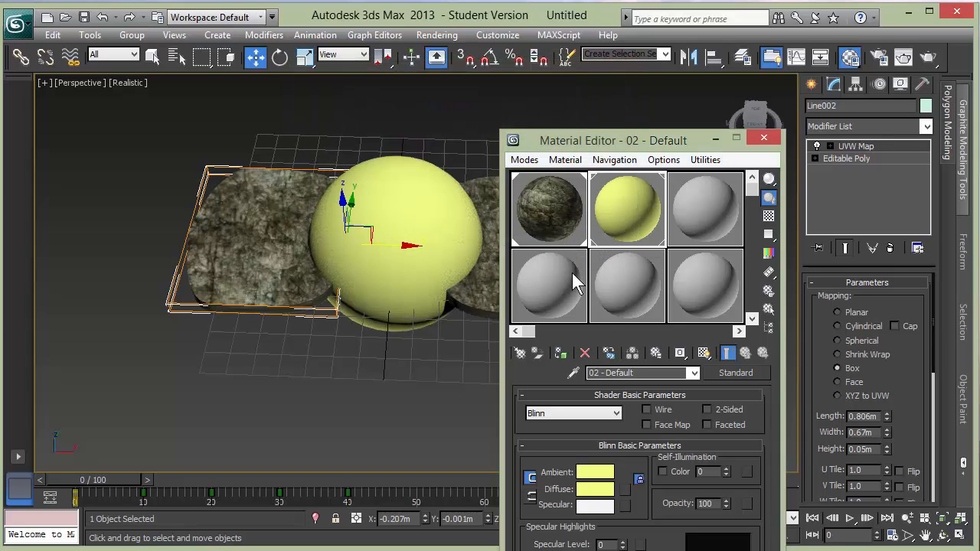
{"action": "left_click", "coordinate": [703, 353]}
{"action": "left_click", "coordinate": [763, 138]}
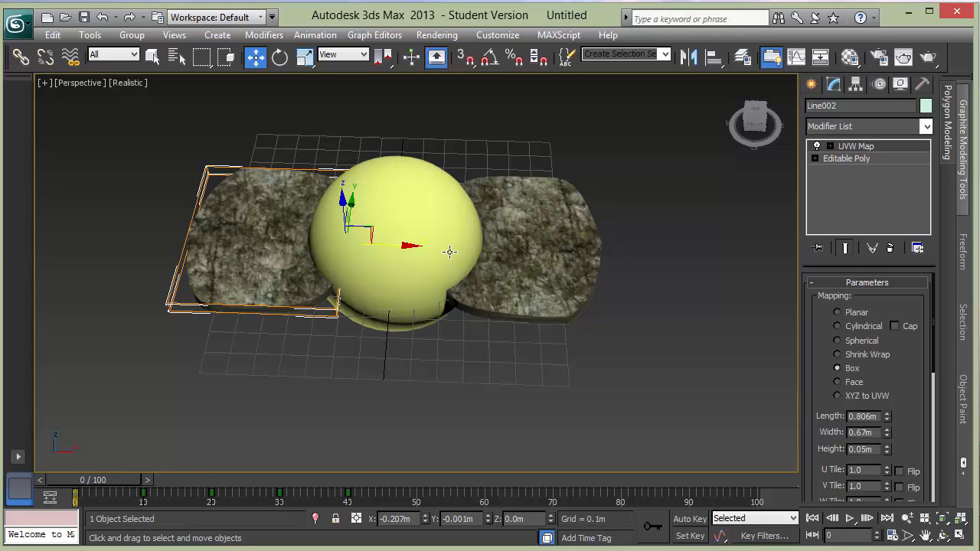
Step: Group the sphere and both slabs under the name Bug3, and scrub the timeline to preview the wing animation
{"action": "left_click", "coordinate": [154, 57]}
{"action": "key", "text": "ctrl+a"}
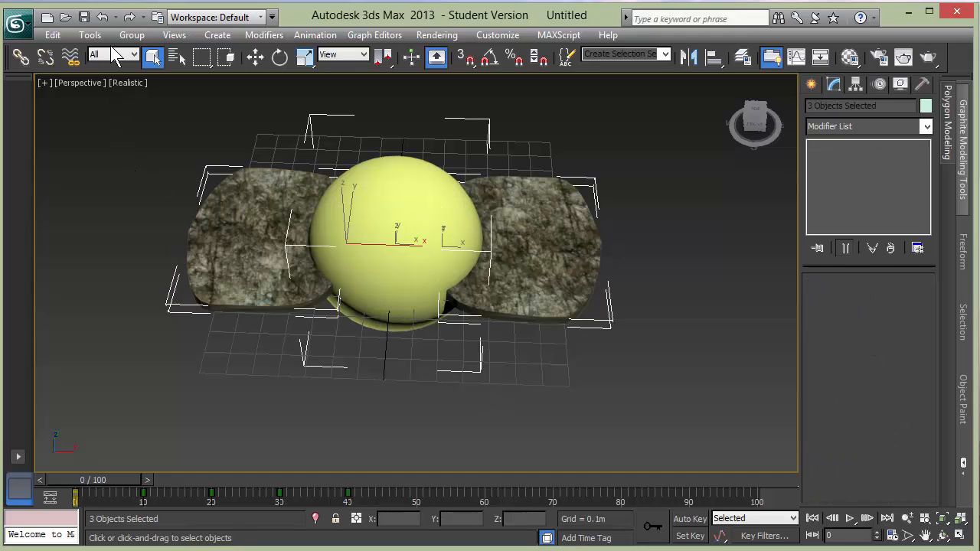
{"action": "left_click", "coordinate": [132, 35]}
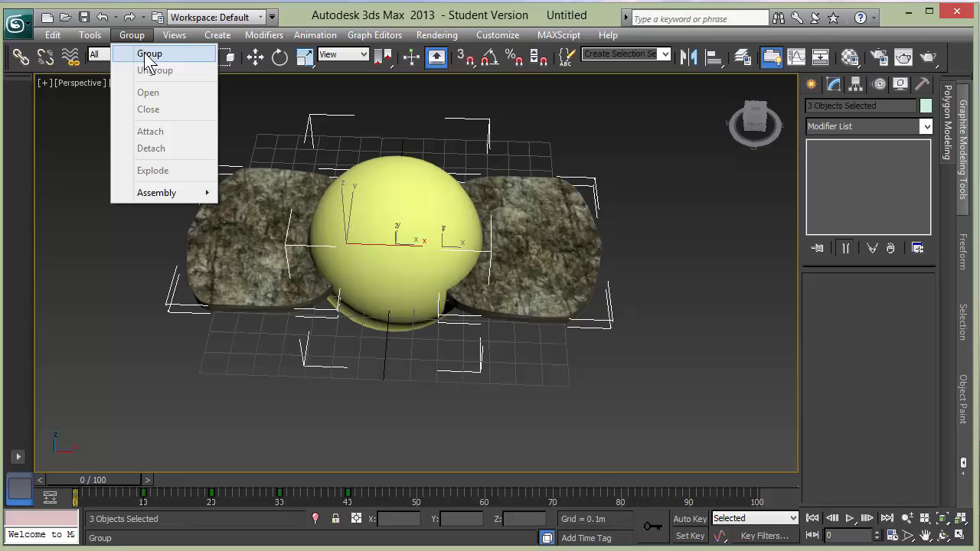
{"action": "left_click", "coordinate": [147, 55]}
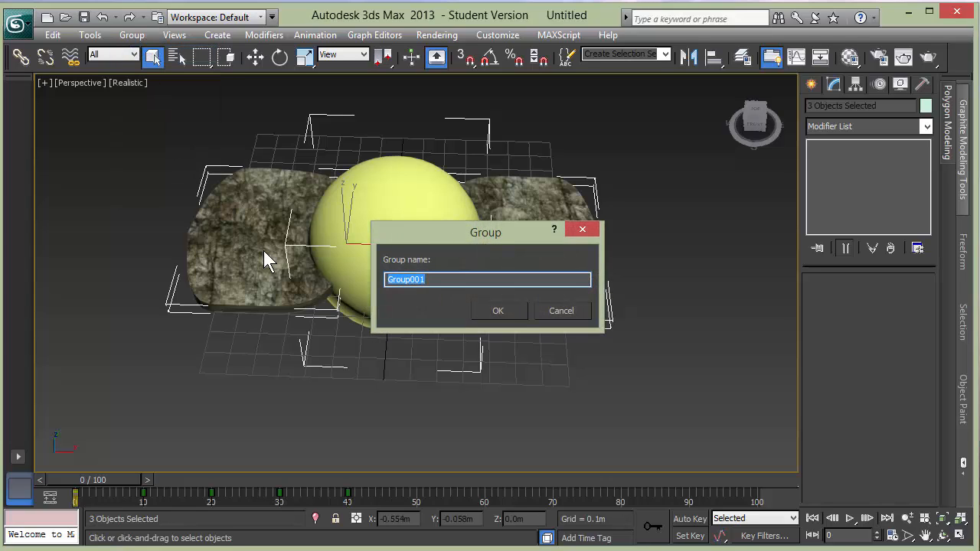
{"action": "type", "text": "Bug3"}
{"action": "key", "text": "Return"}
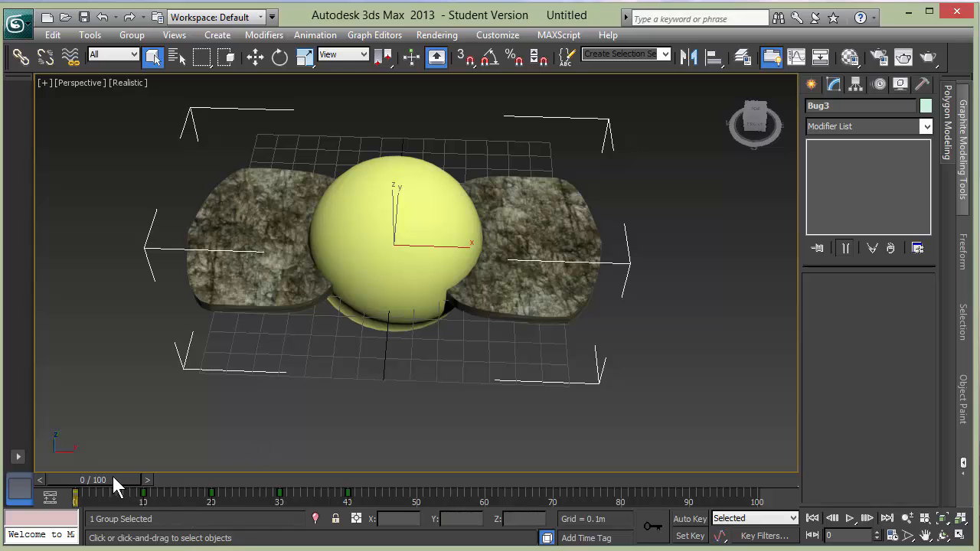
{"action": "left_click_drag", "start_coordinate": [106, 481], "coordinate": [75, 478]}
{"action": "key", "text": "q"}
{"action": "mouse_move", "coordinate": [110, 481]}
{"action": "left_mouse_down"}
{"action": "mouse_move", "coordinate": [262, 478]}
{"action": "mouse_move", "coordinate": [106, 471]}
{"action": "left_mouse_up"}
Step: Save the scene as bug3.max in the scenes folder
{"action": "left_click", "coordinate": [85, 17]}
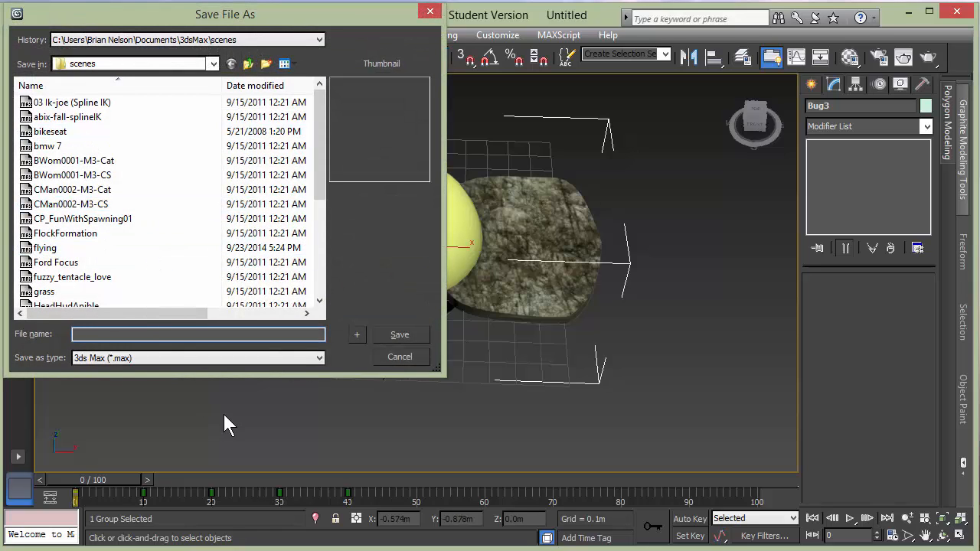
{"action": "type", "text": "Bug3"}
{"action": "key", "text": "Return"}
Step: Export the scene as an FBX file named bug3, including animation and embedded media
{"action": "left_click", "coordinate": [15, 23]}
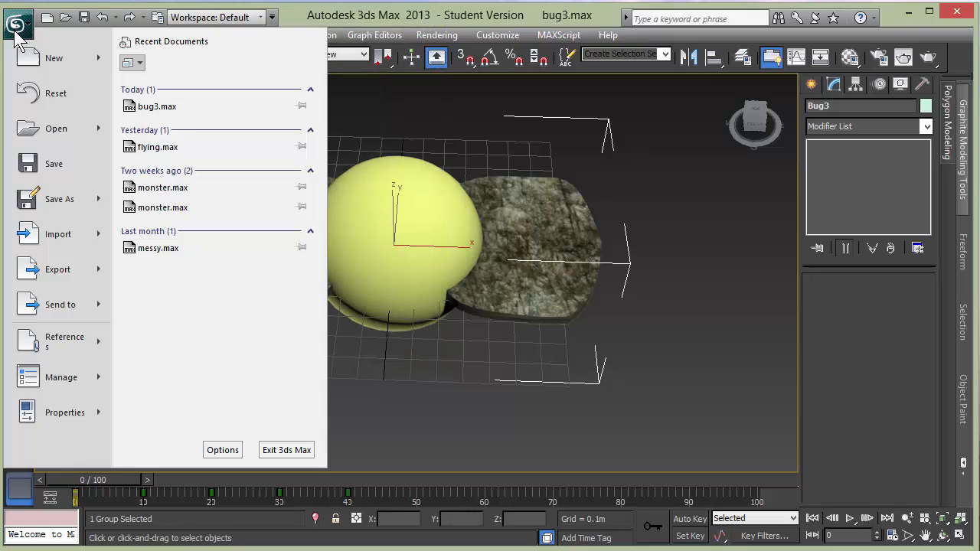
{"action": "mouse_move", "coordinate": [66, 265]}
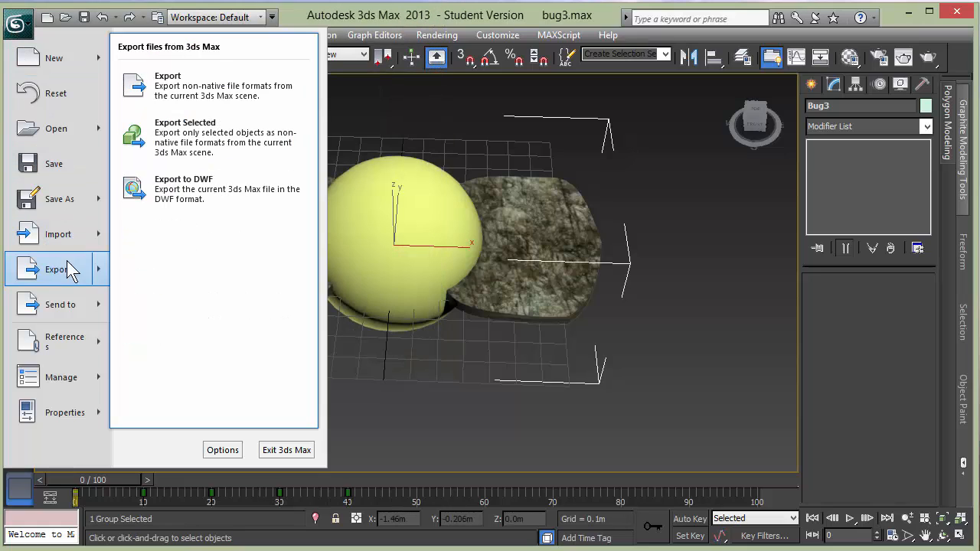
{"action": "left_click", "coordinate": [196, 90]}
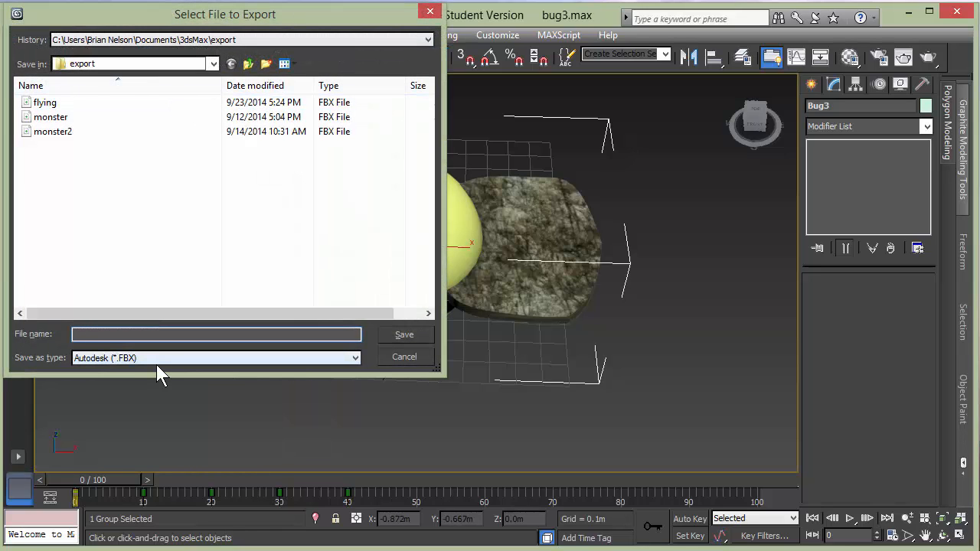
{"action": "type", "text": "bug3"}
{"action": "left_click", "coordinate": [389, 335]}
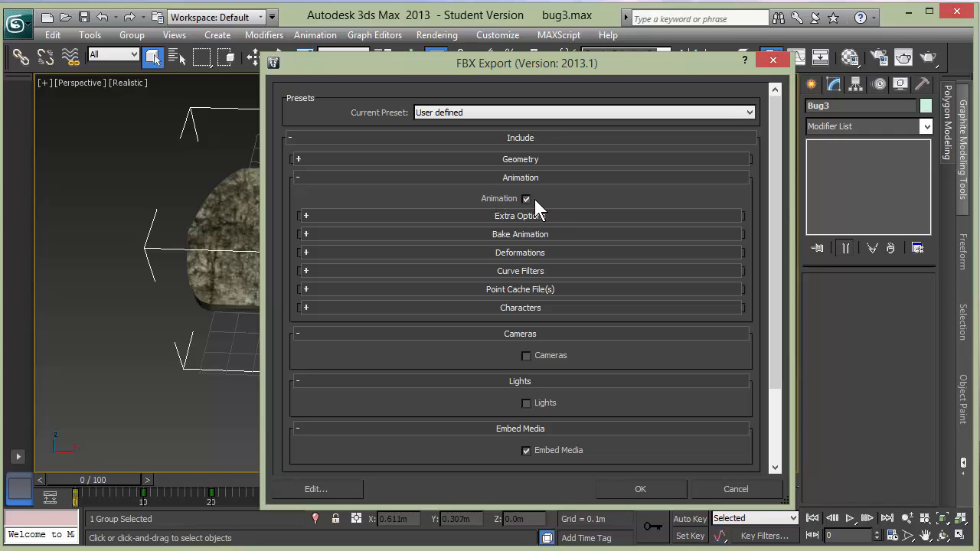
{"action": "left_click", "coordinate": [619, 491]}
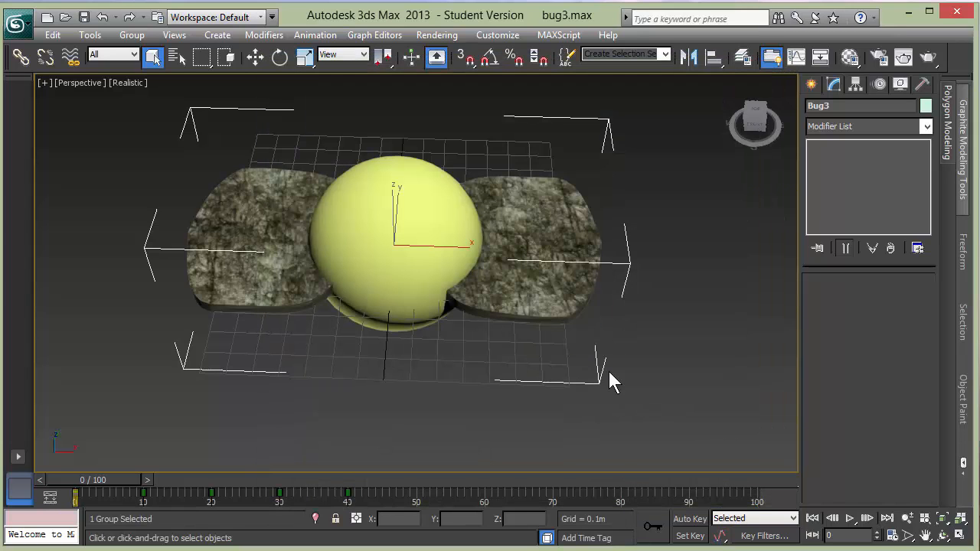
Step: Switch to Unity and import the monster2 FBX file from the 3dsmax export folder as a new asset
{"action": "left_click", "coordinate": [908, 13]}
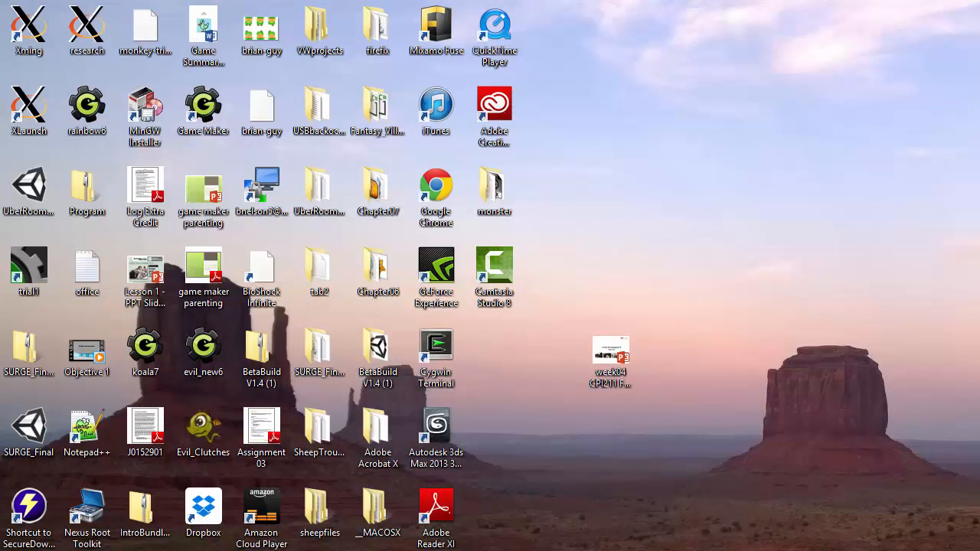
{"action": "key", "text": "super"}
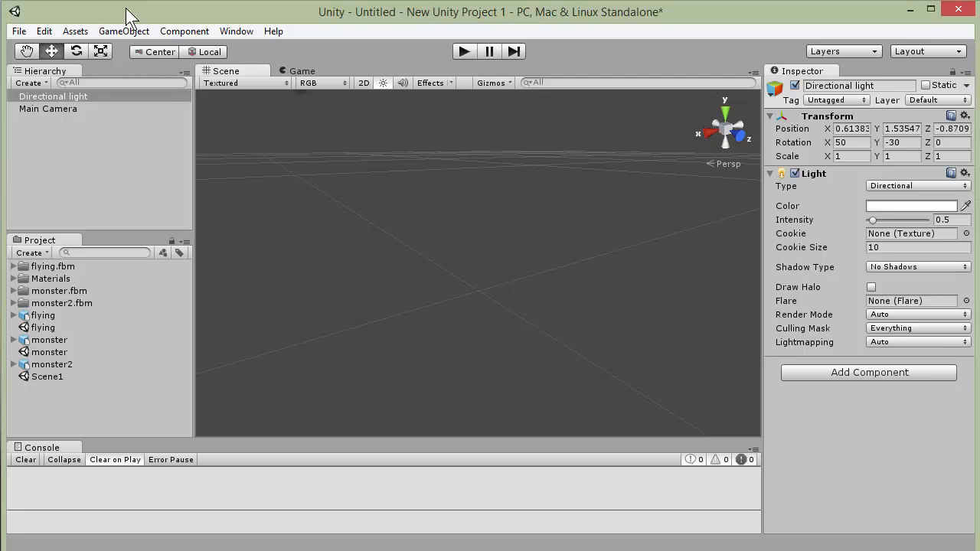
{"action": "left_click", "coordinate": [71, 32]}
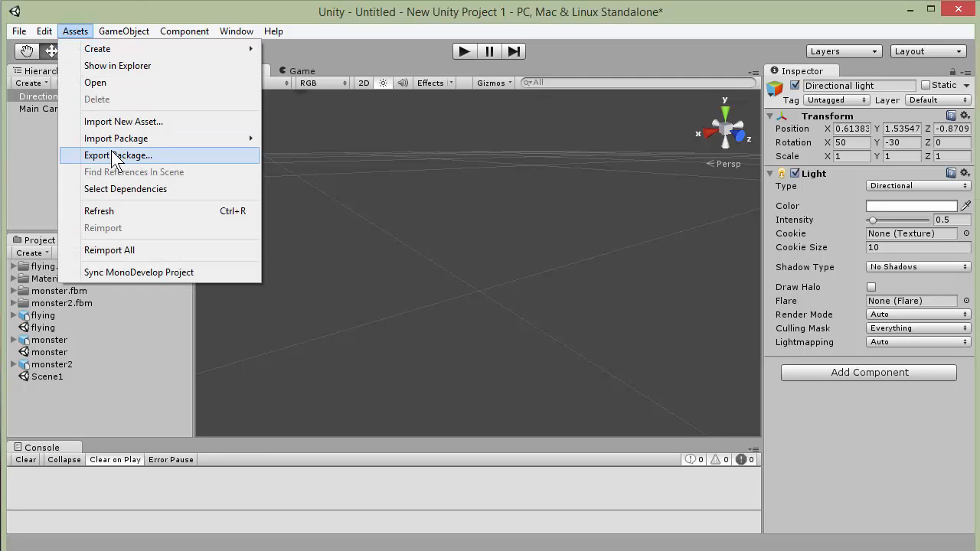
{"action": "left_click", "coordinate": [138, 121]}
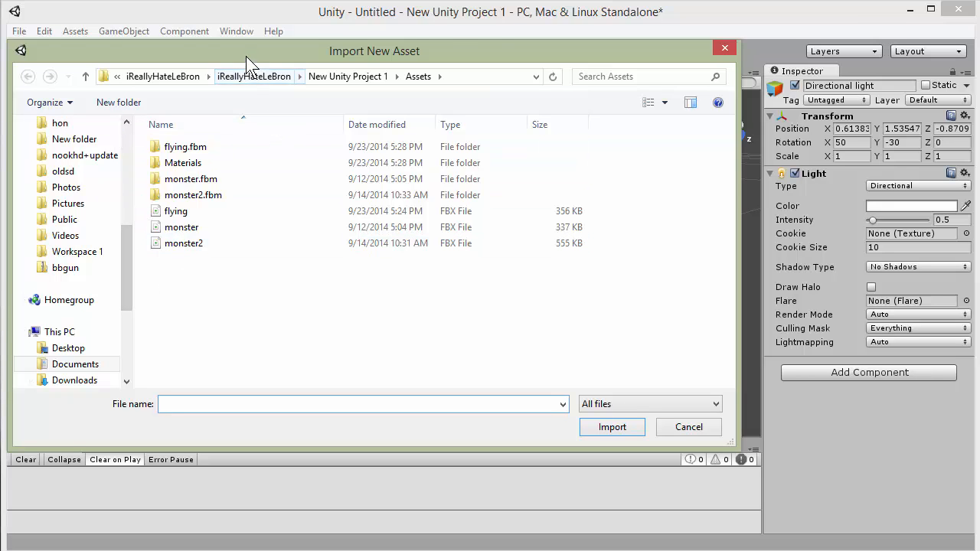
{"action": "left_click_drag", "start_coordinate": [246, 56], "coordinate": [673, 169]}
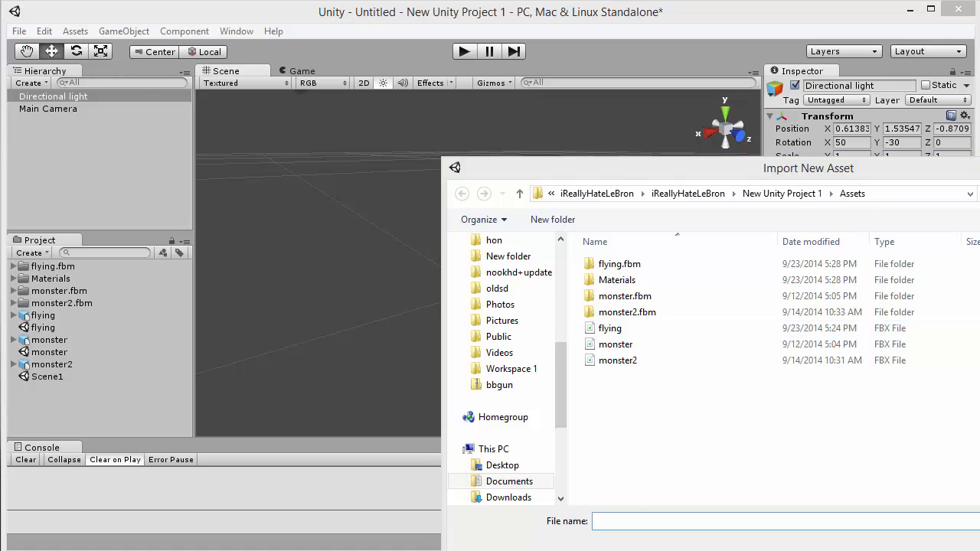
{"action": "left_click_drag", "start_coordinate": [704, 550], "coordinate": [703, 529]}
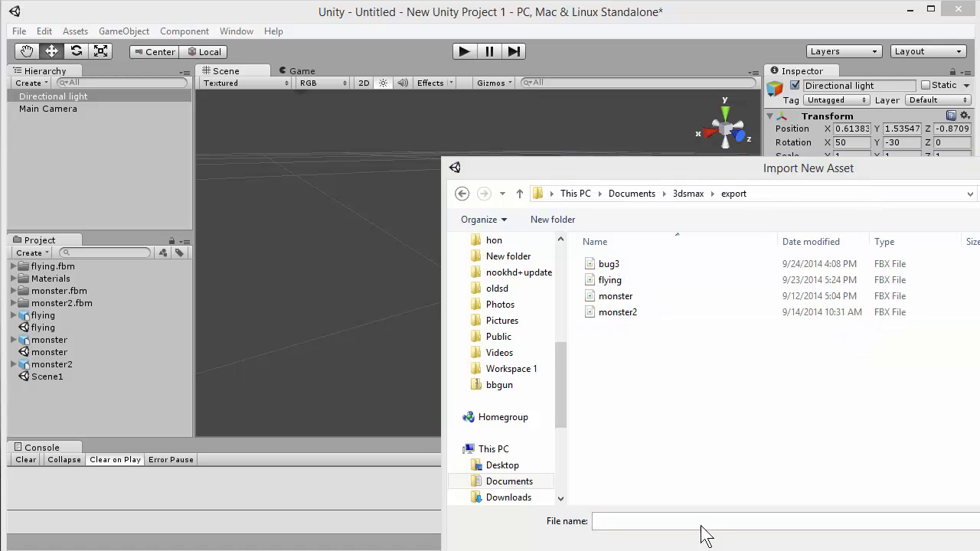
{"action": "left_click", "coordinate": [607, 314]}
{"action": "key", "text": "Tab"}
{"action": "key", "text": "Return"}
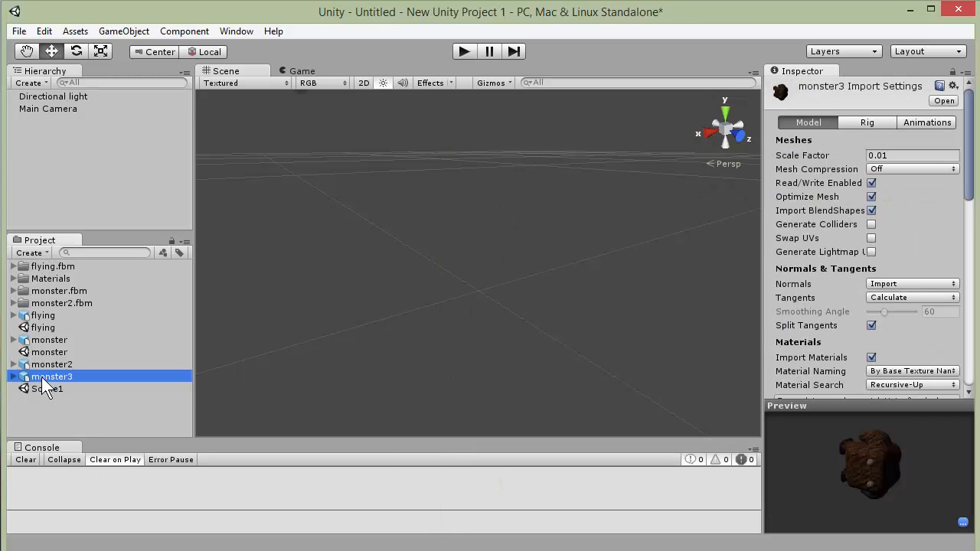
Step: Import the bug3 FBX file from the 3dsmax export folder into the project assets
{"action": "right_click", "coordinate": [66, 240]}
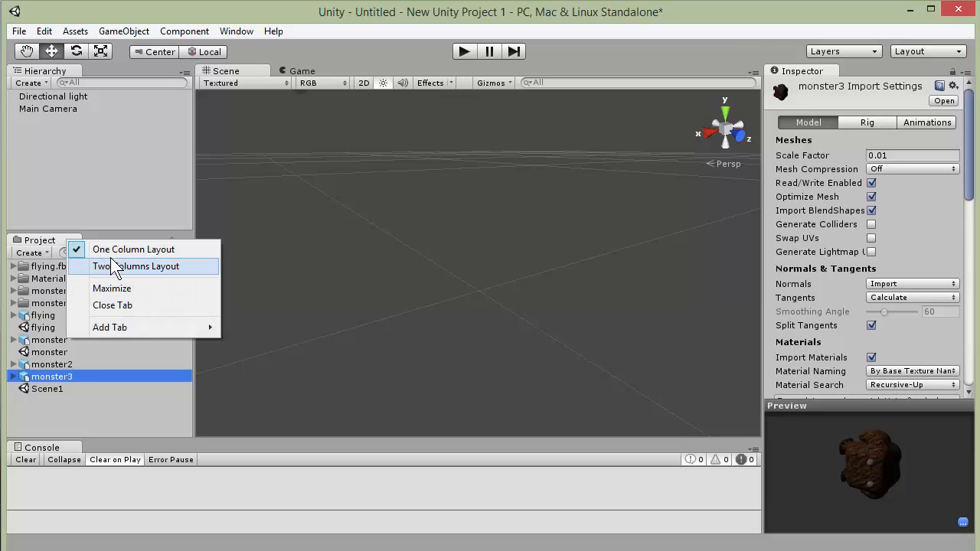
{"action": "left_click", "coordinate": [48, 238]}
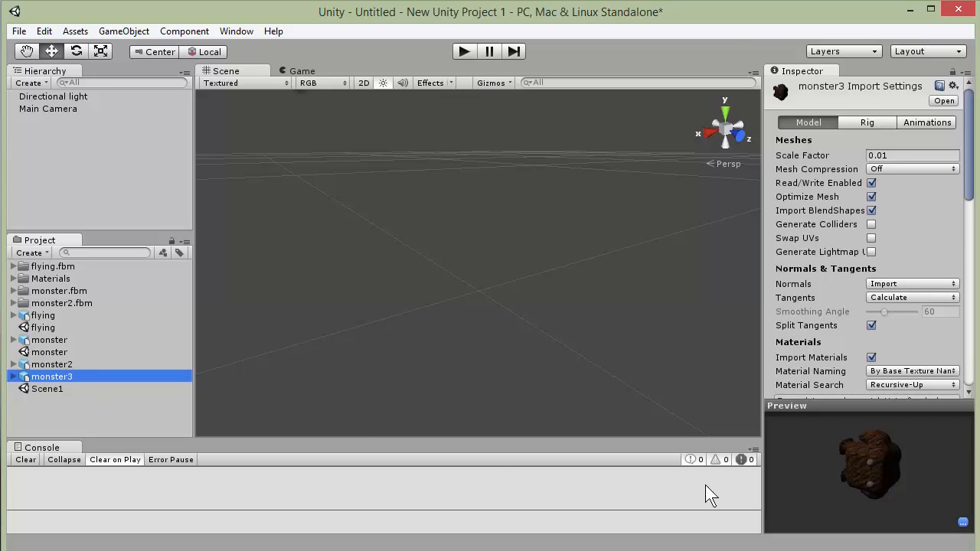
{"action": "left_click", "coordinate": [76, 30]}
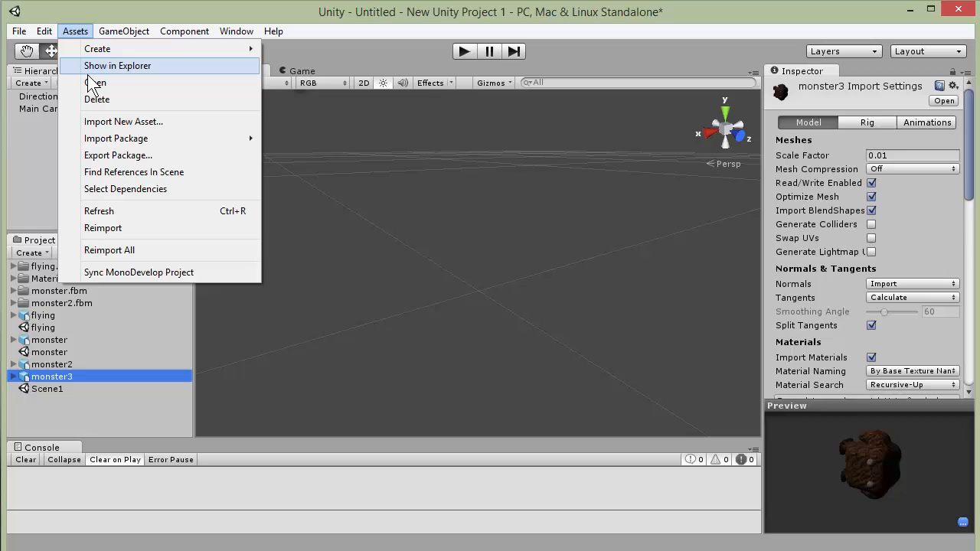
{"action": "left_click", "coordinate": [93, 121]}
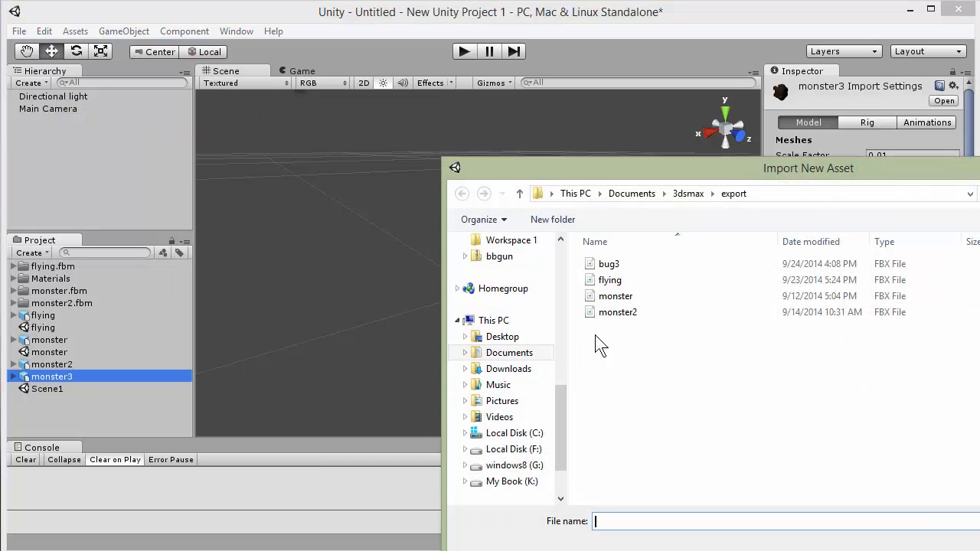
{"action": "left_click", "coordinate": [607, 264]}
{"action": "key", "text": "Return"}
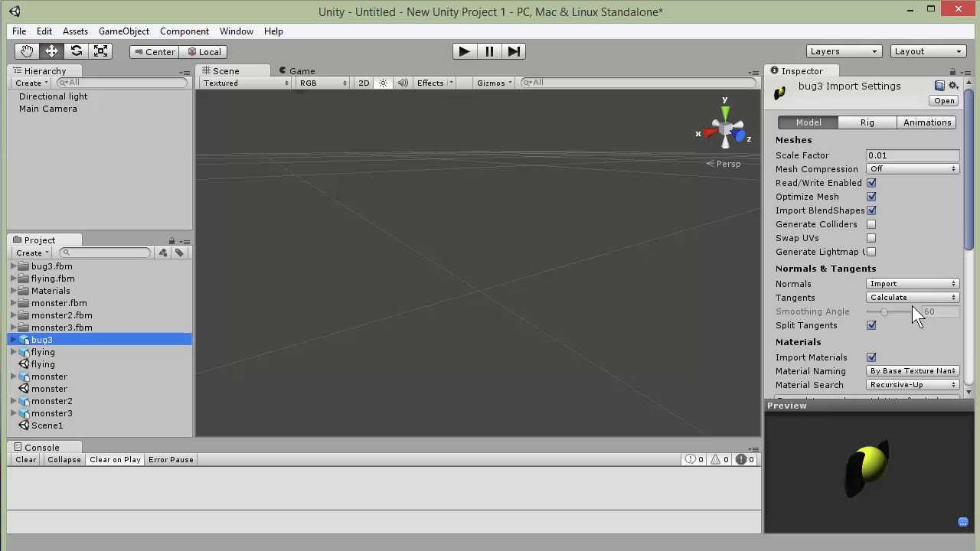
Step: Set the bug3 model's rig animation type to Legacy and apply the change
{"action": "left_click_drag", "start_coordinate": [970, 244], "coordinate": [971, 215]}
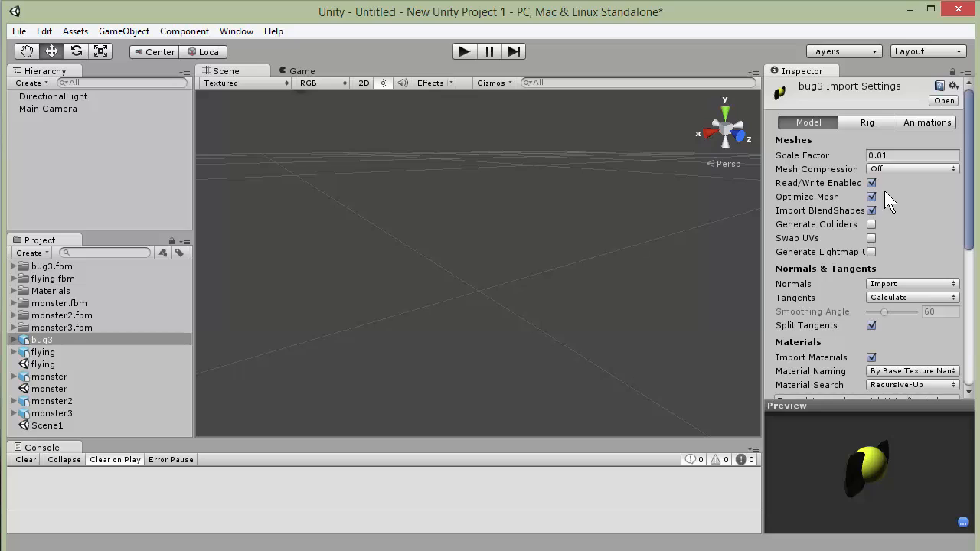
{"action": "left_click", "coordinate": [856, 123]}
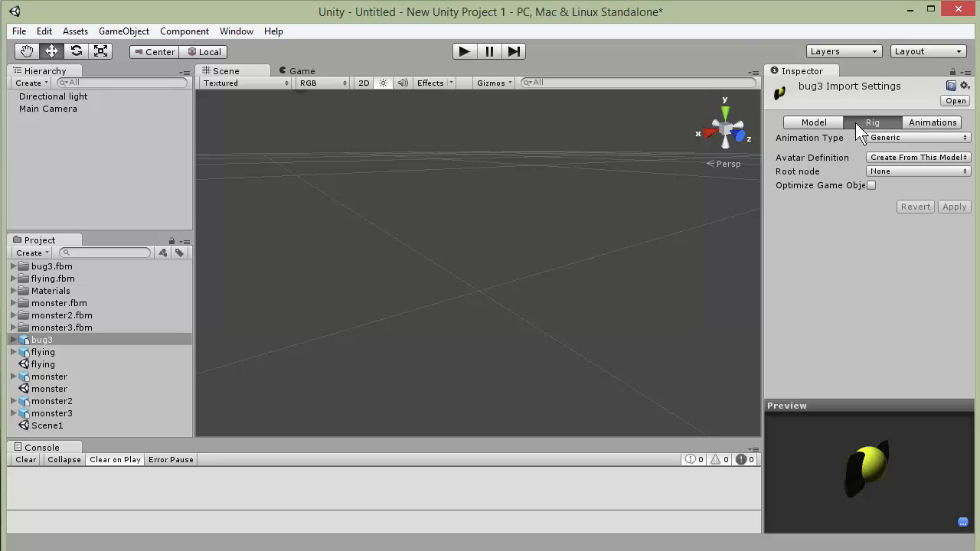
{"action": "left_click", "coordinate": [883, 139]}
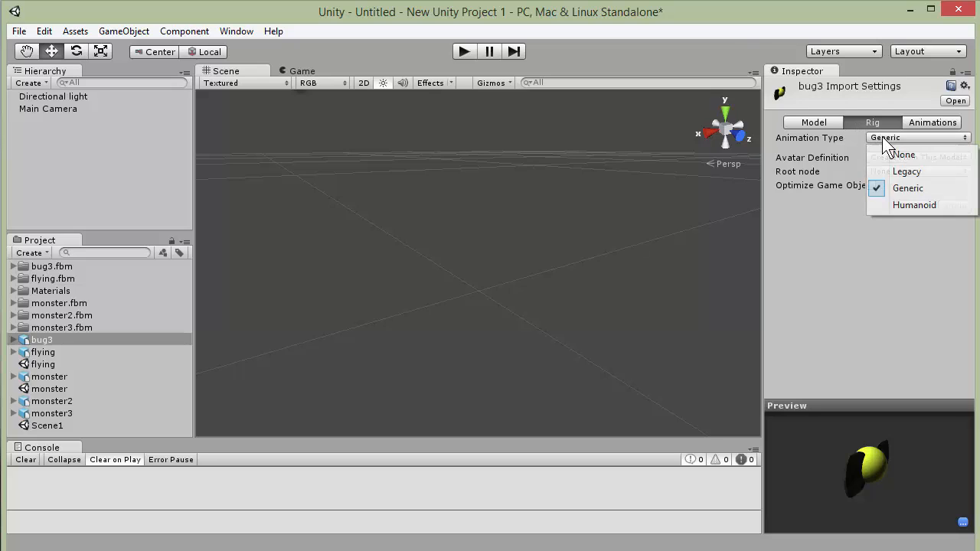
{"action": "left_click", "coordinate": [909, 172]}
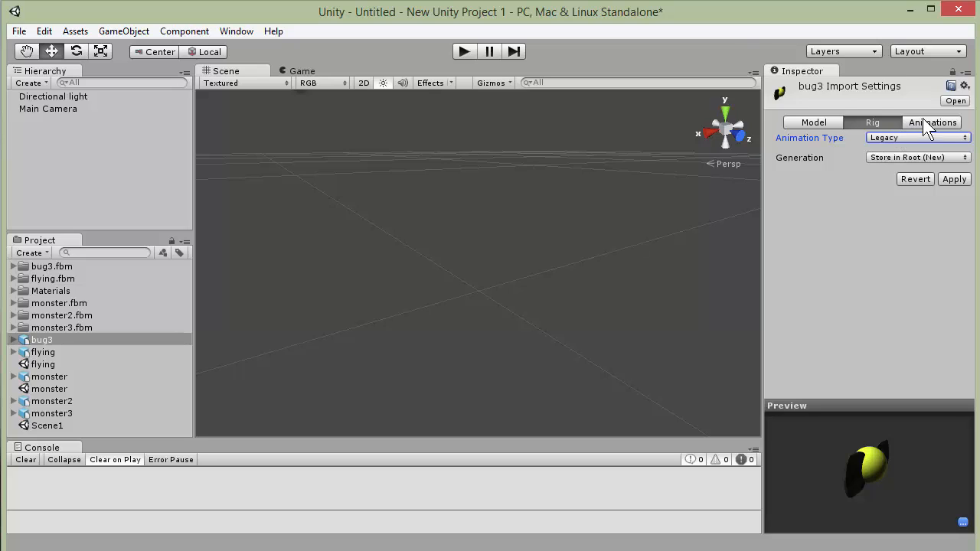
{"action": "left_click", "coordinate": [954, 180]}
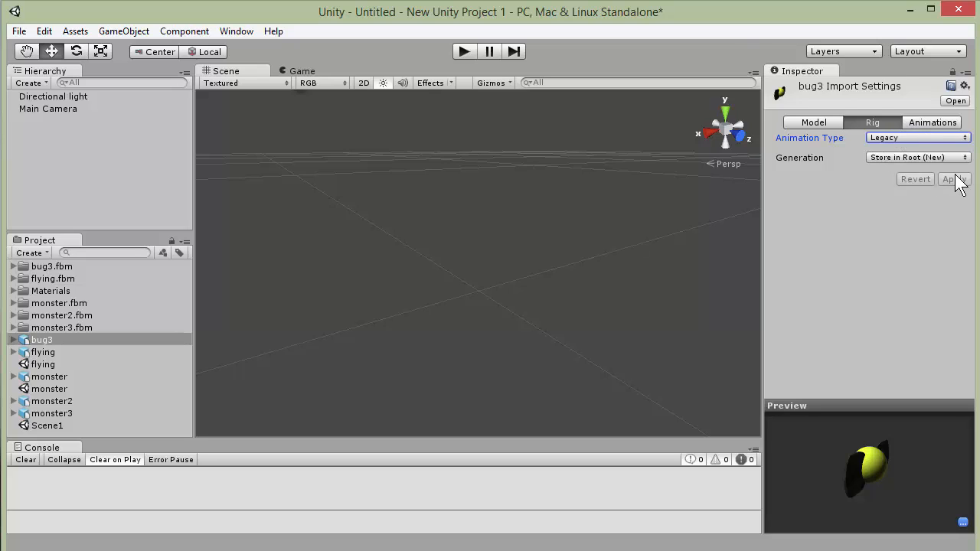
Step: Rename bug3's Take 001 clip to flap wings, clamp its range to the source take, and apply the import settings
{"action": "left_click", "coordinate": [931, 122]}
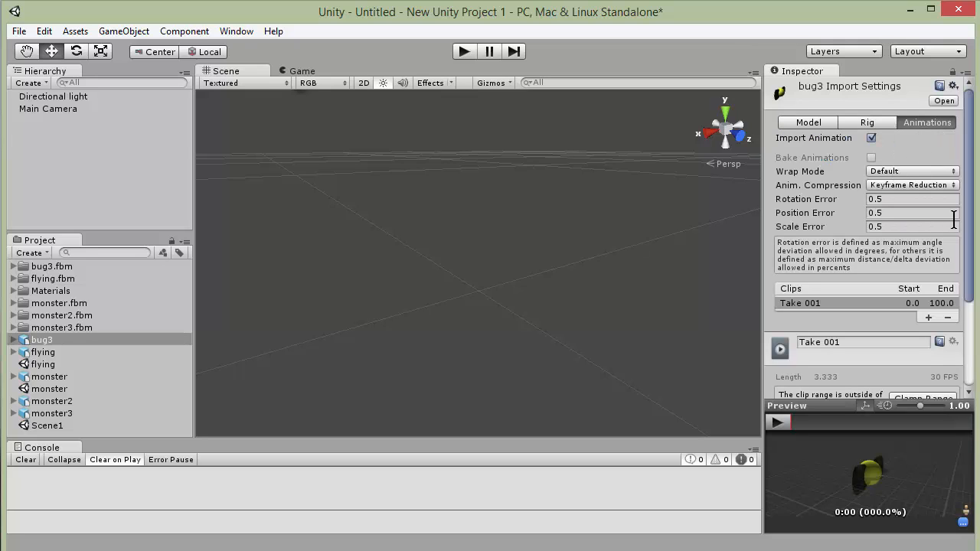
{"action": "left_click_drag", "start_coordinate": [974, 221], "coordinate": [971, 268]}
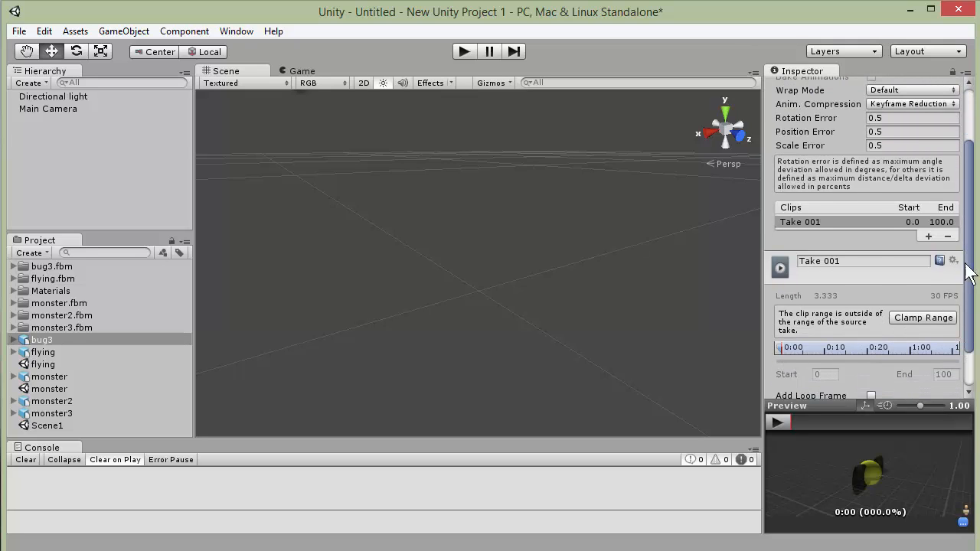
{"action": "left_click_drag", "start_coordinate": [868, 260], "coordinate": [795, 264]}
{"action": "left_click", "coordinate": [844, 261]}
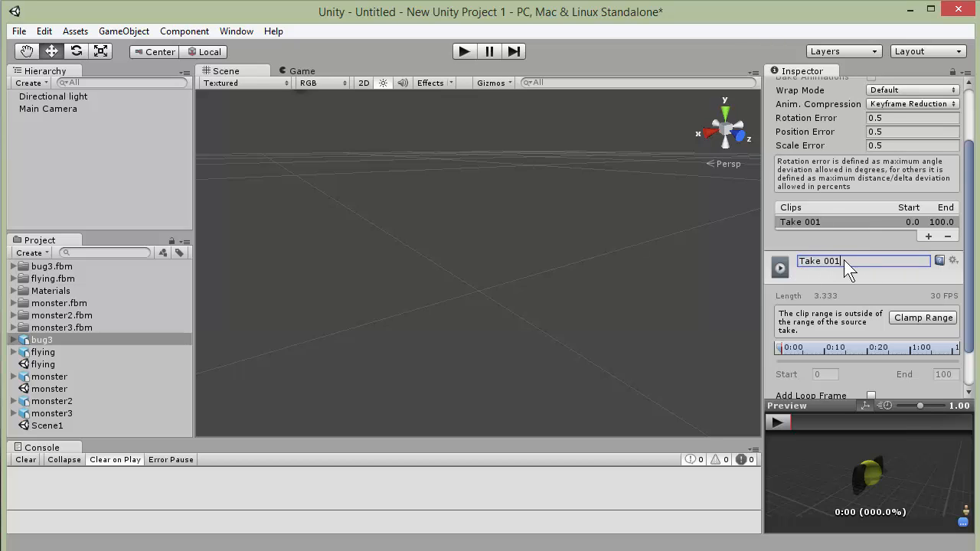
{"action": "key", "text": "BackSpace"}
{"action": "key", "text": "BackSpace"}
{"action": "key", "text": "BackSpace"}
{"action": "key", "text": "BackSpace"}
{"action": "key", "text": "BackSpace"}
{"action": "key", "text": "BackSpace"}
{"action": "key", "text": "BackSpace"}
{"action": "type", "text": "flap wings"}
{"action": "left_click_drag", "start_coordinate": [969, 296], "coordinate": [969, 349]}
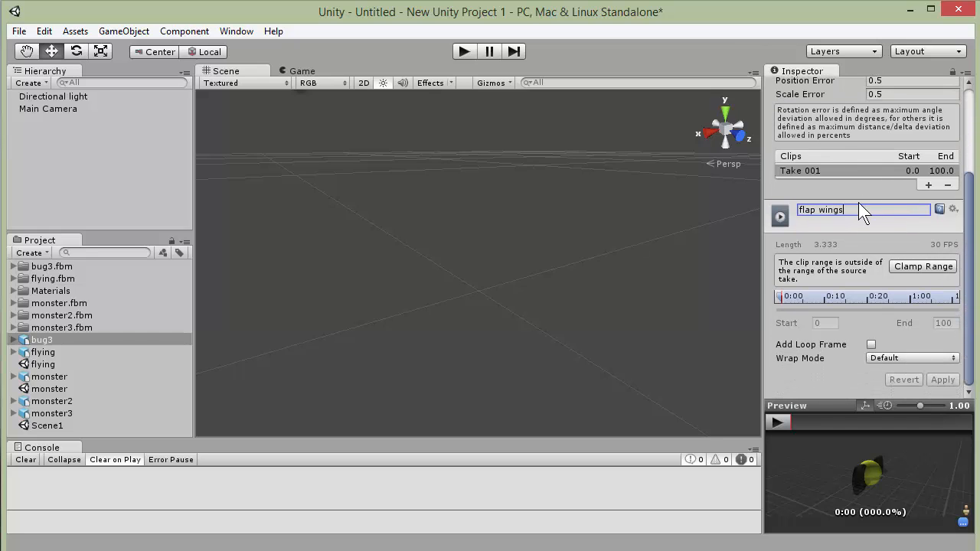
{"action": "key", "text": "Return"}
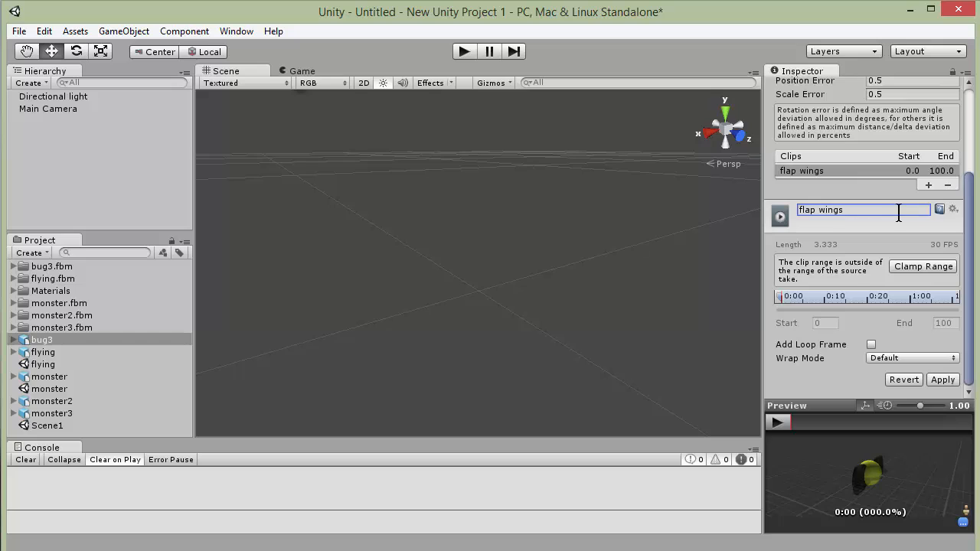
{"action": "left_click", "coordinate": [914, 265]}
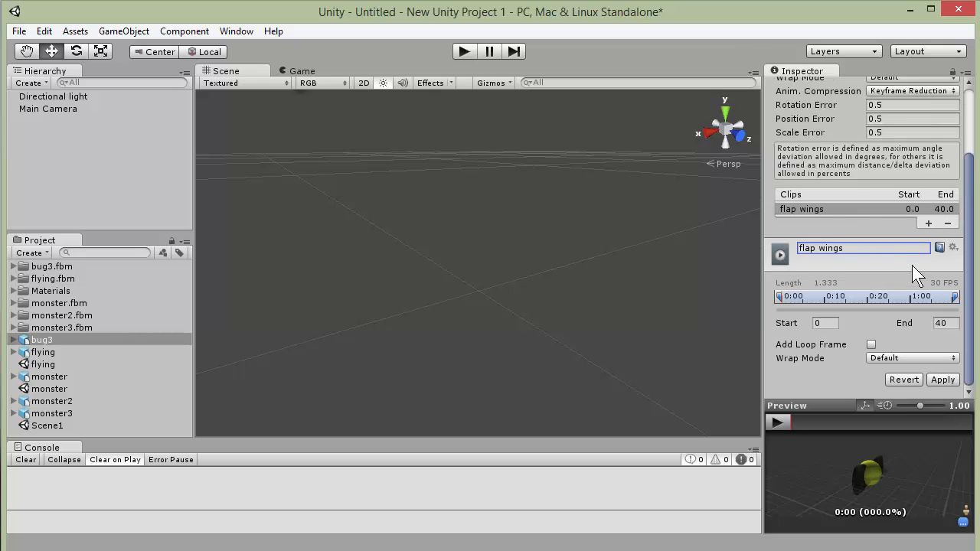
{"action": "left_click", "coordinate": [945, 380]}
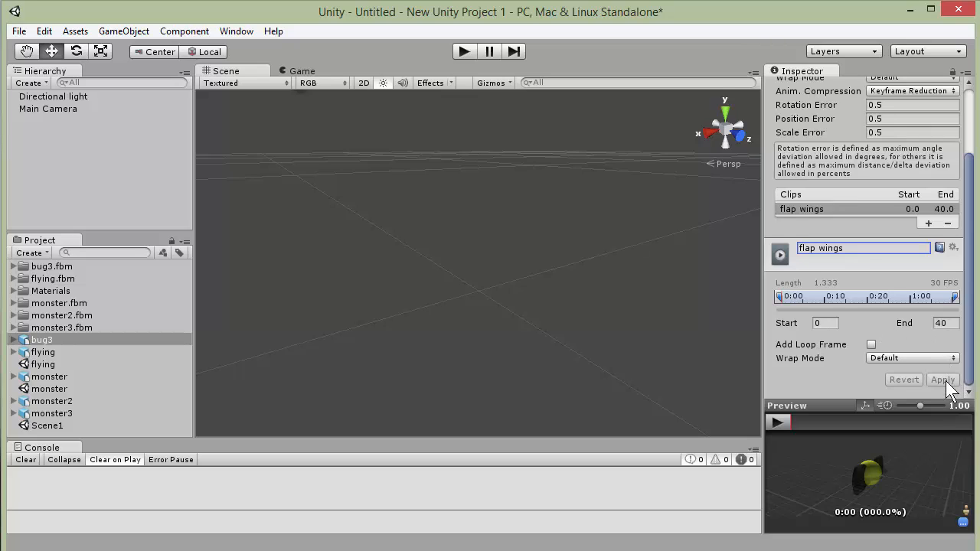
Step: Place the bug3 model in the scene and test its flap wings animation in play mode
{"action": "left_click_drag", "start_coordinate": [46, 340], "coordinate": [478, 256]}
{"action": "left_click", "coordinate": [31, 97]}
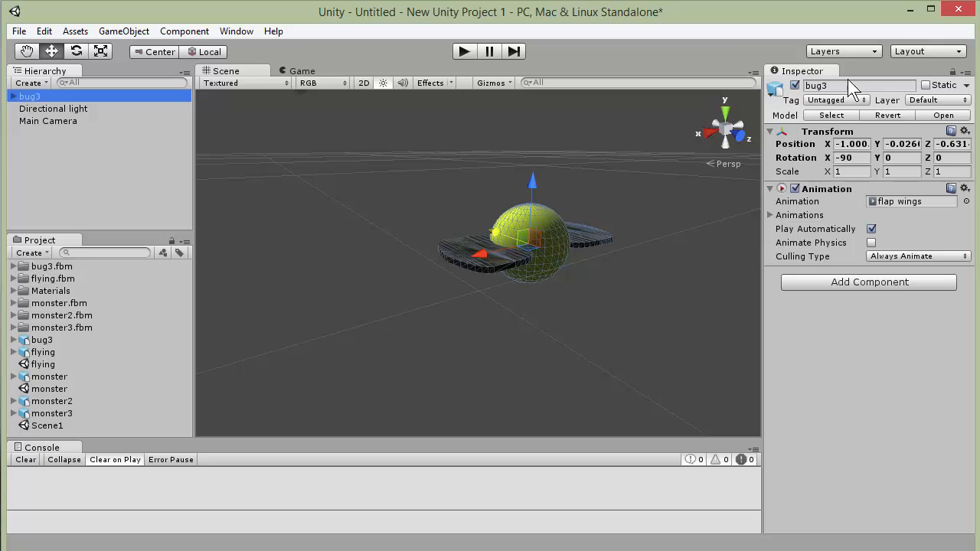
{"action": "left_click", "coordinate": [967, 202]}
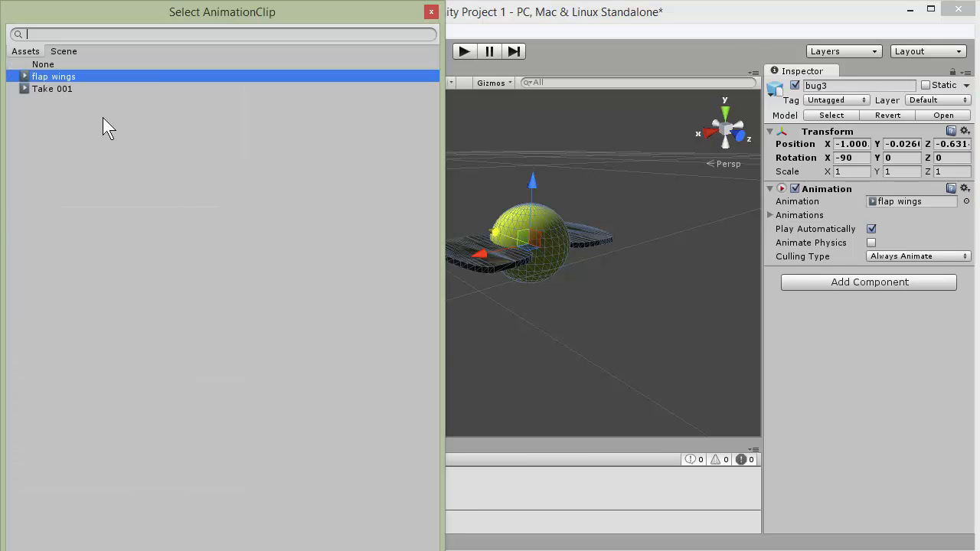
{"action": "left_click", "coordinate": [431, 12]}
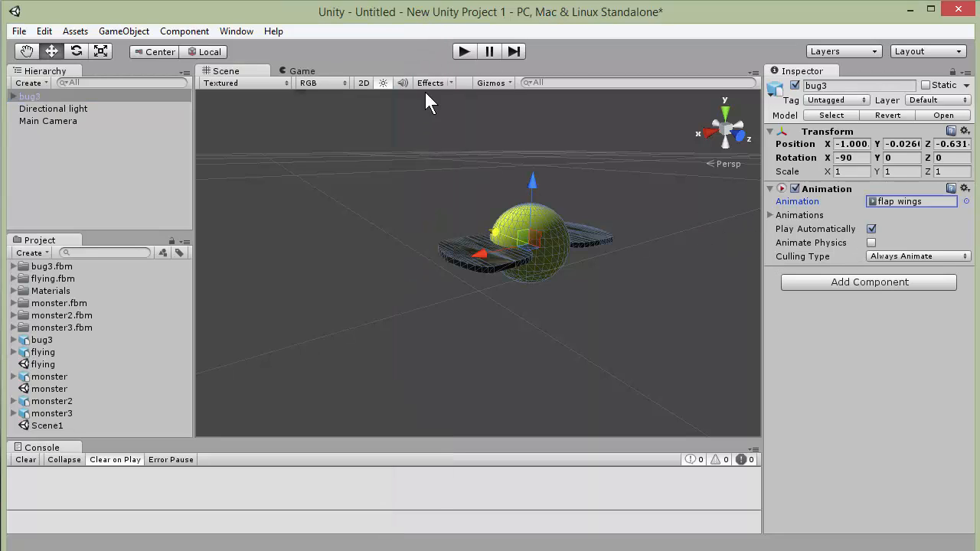
{"action": "left_click", "coordinate": [463, 48]}
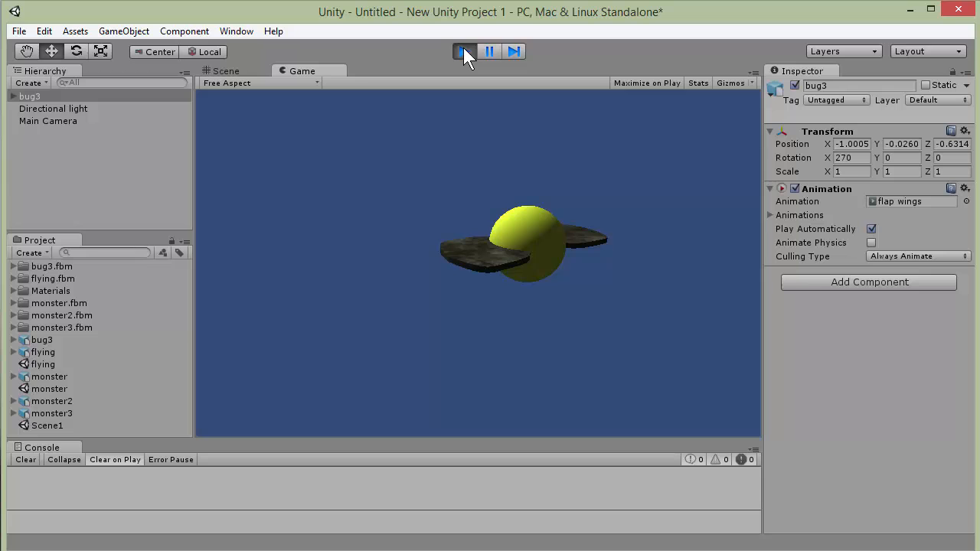
{"action": "left_click", "coordinate": [464, 48]}
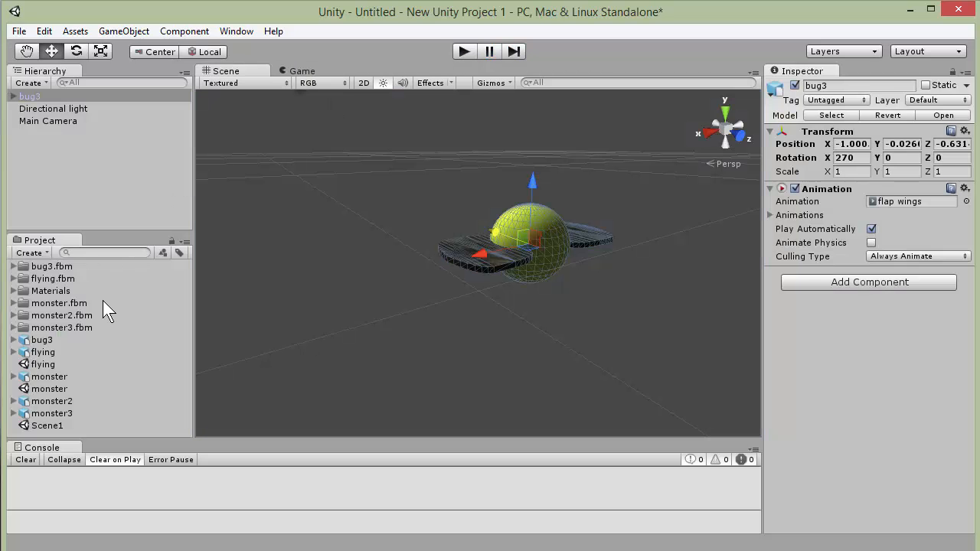
Step: Set the flap wings clip's wrap mode to Loop, apply it, and test the animation in play mode
{"action": "left_click", "coordinate": [42, 341]}
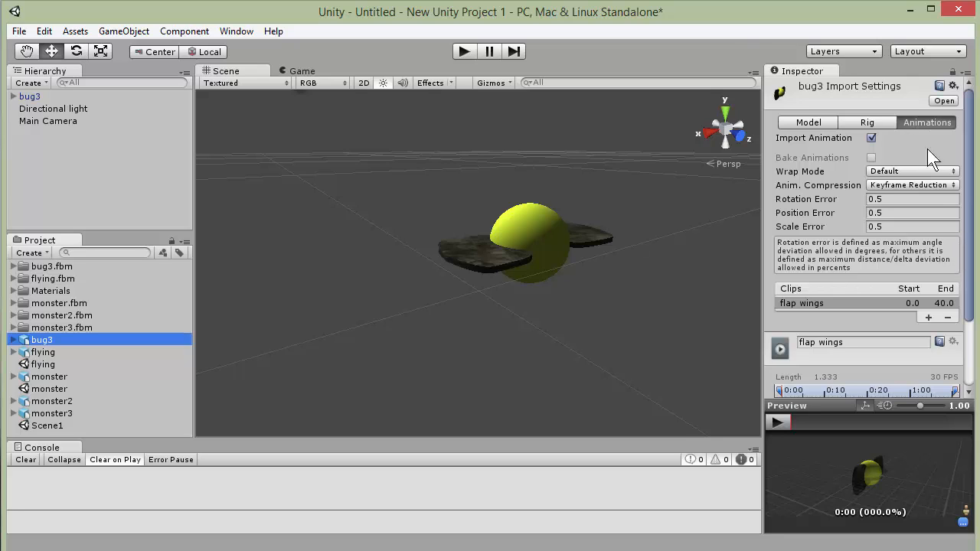
{"action": "left_click_drag", "start_coordinate": [971, 197], "coordinate": [973, 279]}
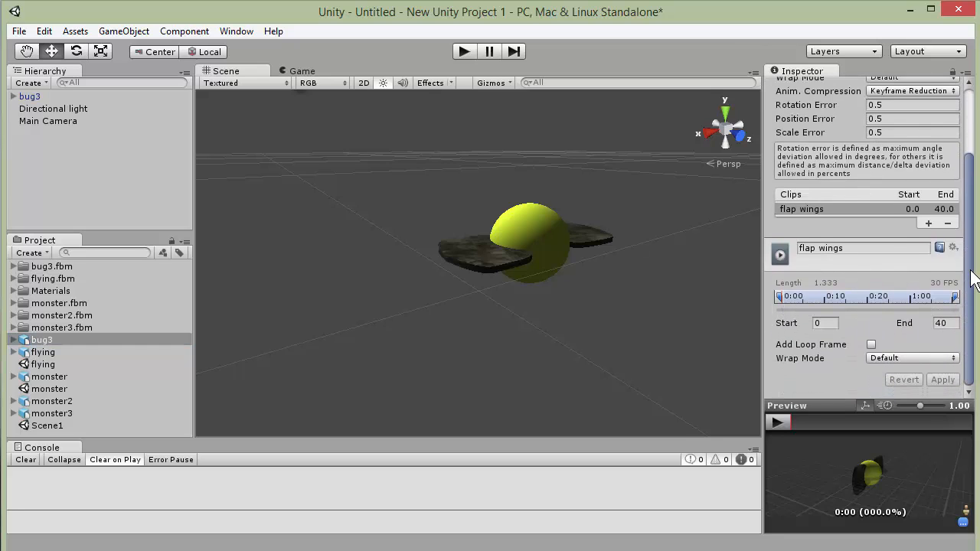
{"action": "left_click", "coordinate": [887, 357]}
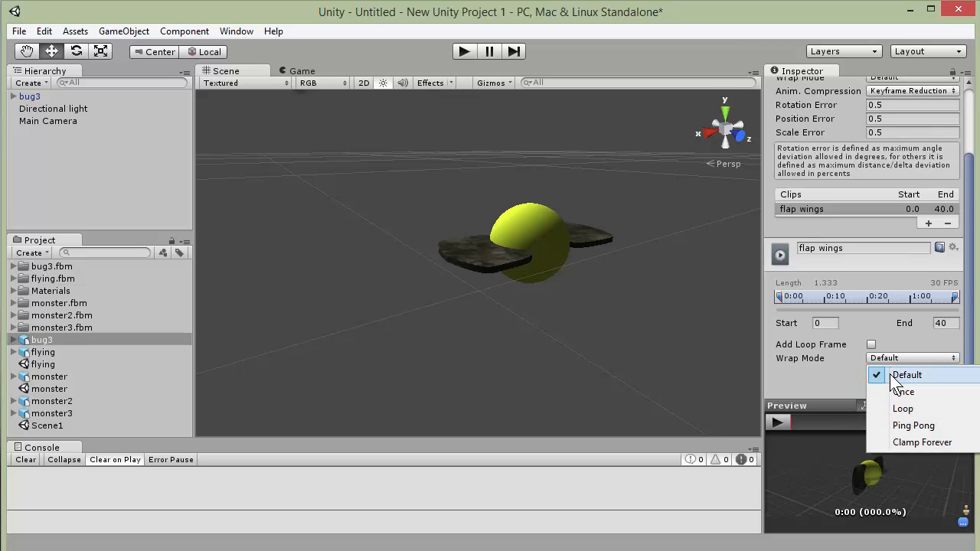
{"action": "left_click", "coordinate": [896, 409]}
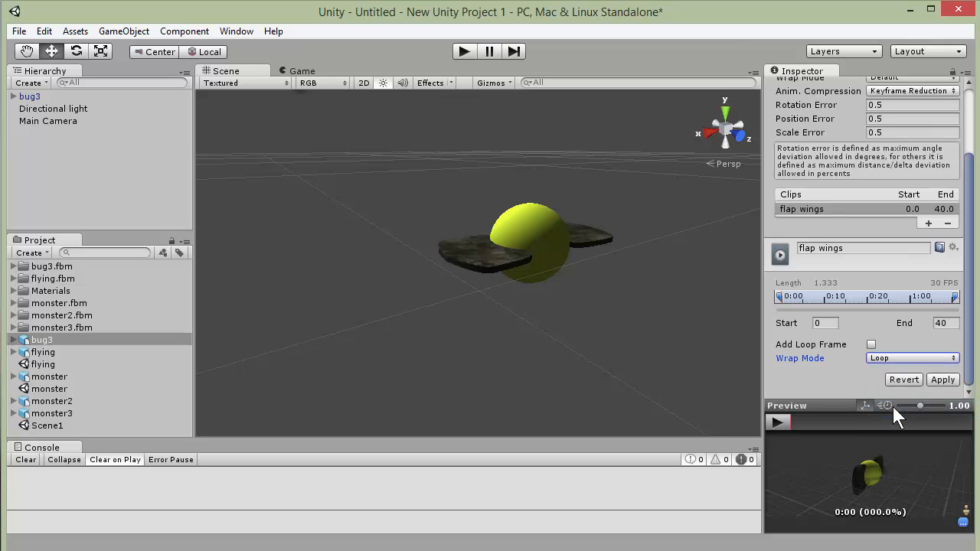
{"action": "left_click", "coordinate": [934, 380]}
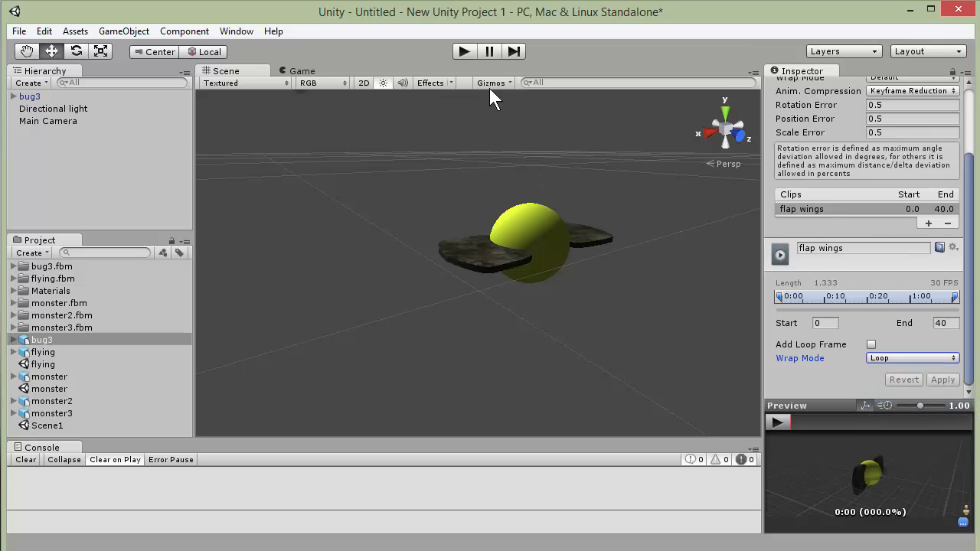
{"action": "left_click", "coordinate": [465, 52]}
{"action": "left_click", "coordinate": [465, 52]}
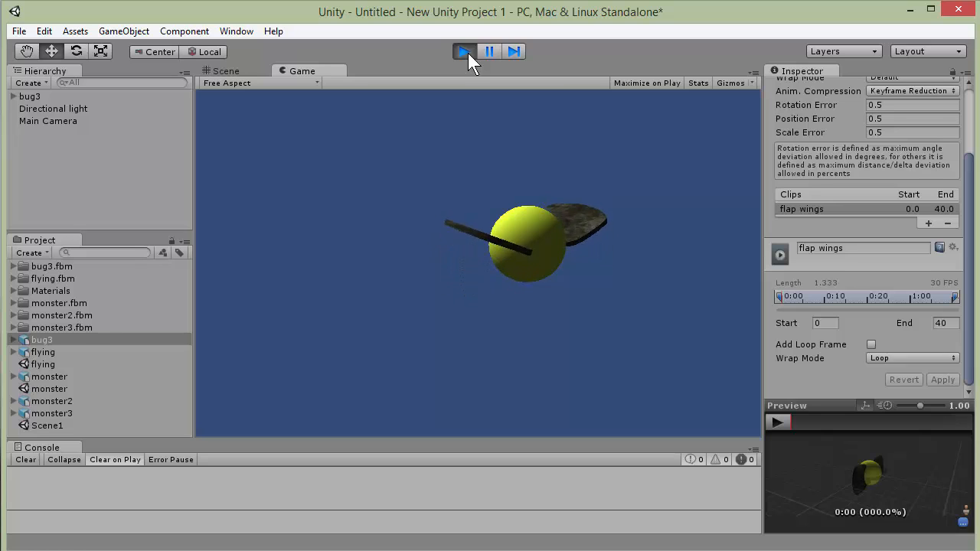
Step: Set the flap wings clip's range to start at frame 1 and end at frame 39, apply it, and test the loop in play mode
{"action": "left_click", "coordinate": [465, 51]}
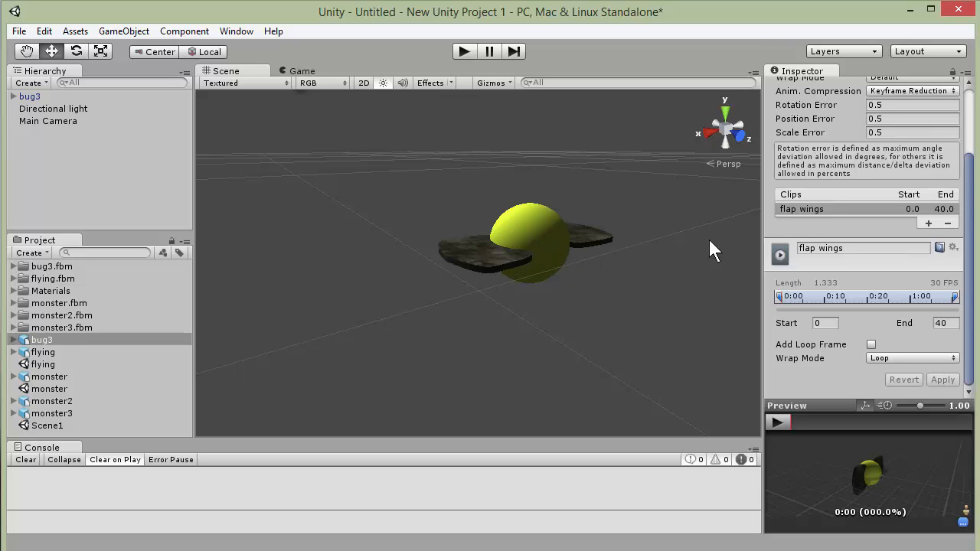
{"action": "left_click", "coordinate": [824, 323]}
{"action": "type", "text": "1"}
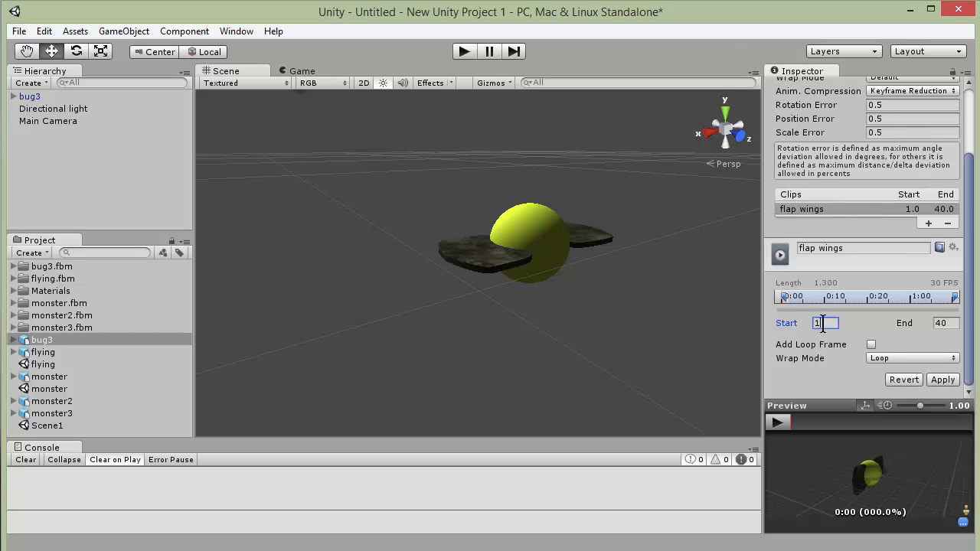
{"action": "left_click", "coordinate": [944, 323]}
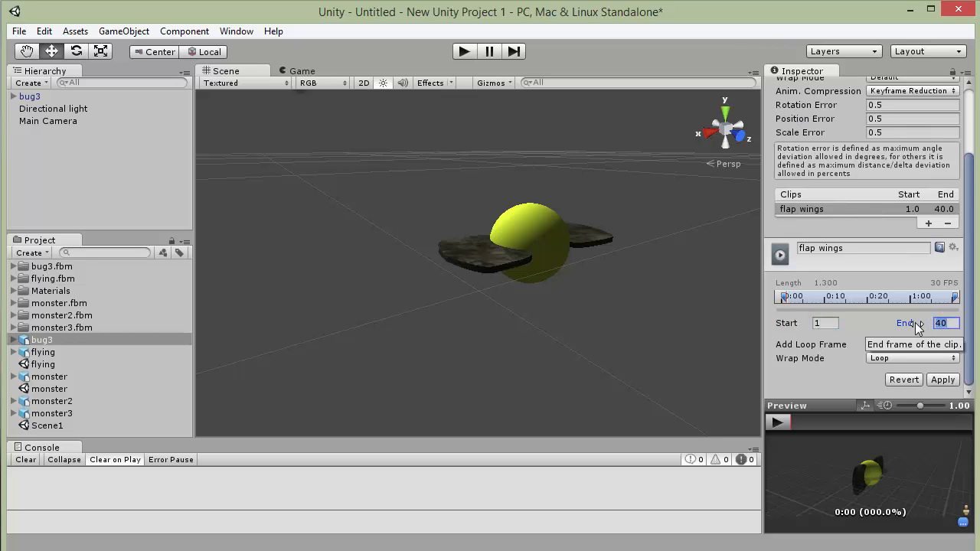
{"action": "type", "text": "39"}
{"action": "left_click", "coordinate": [944, 380]}
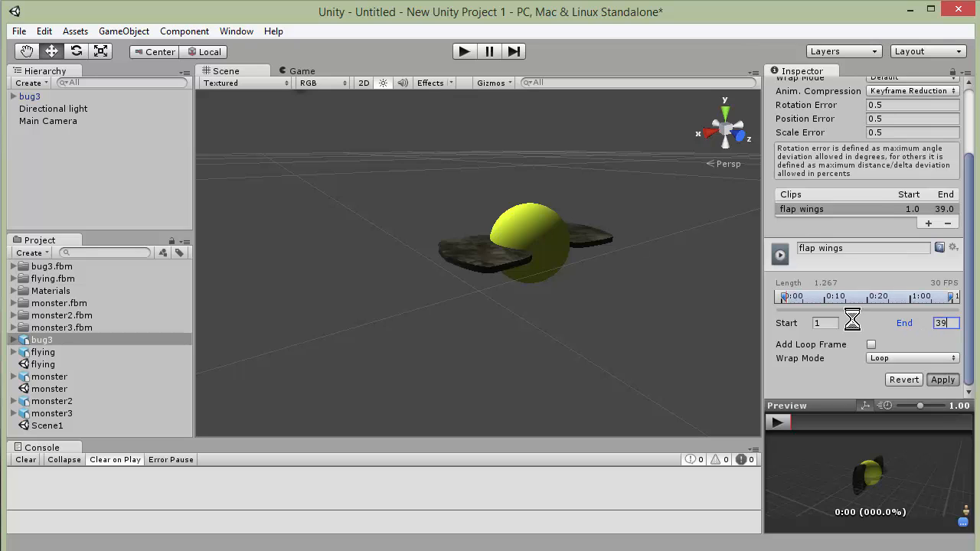
{"action": "left_click", "coordinate": [461, 51]}
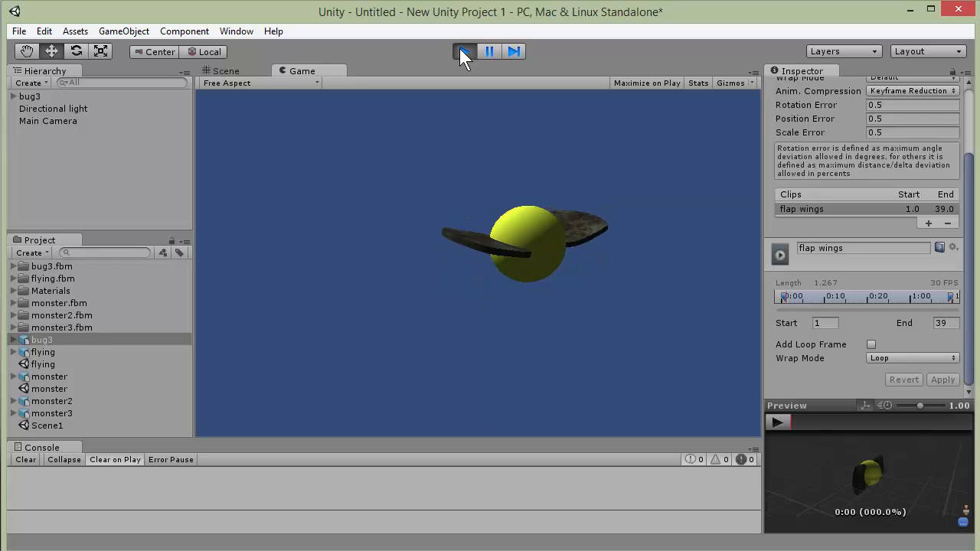
{"action": "left_click", "coordinate": [461, 51]}
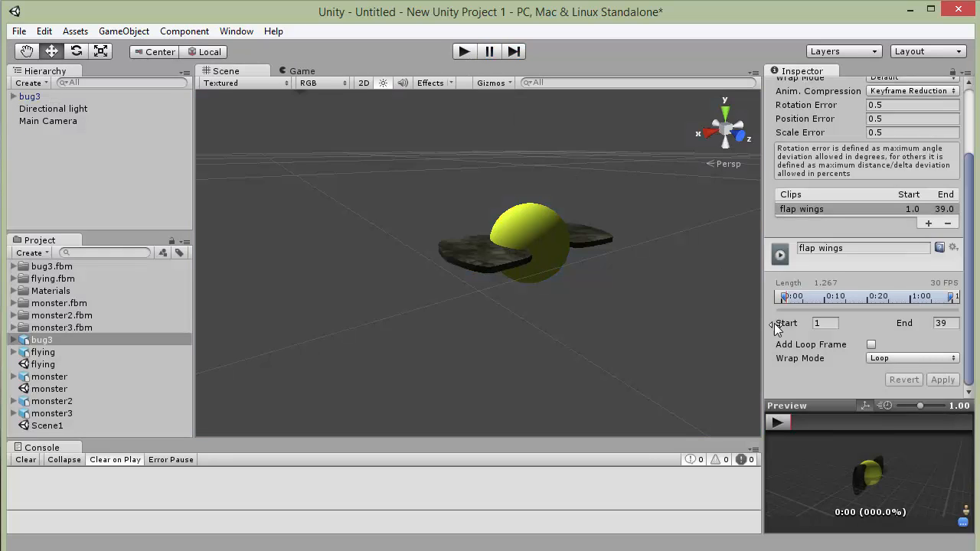